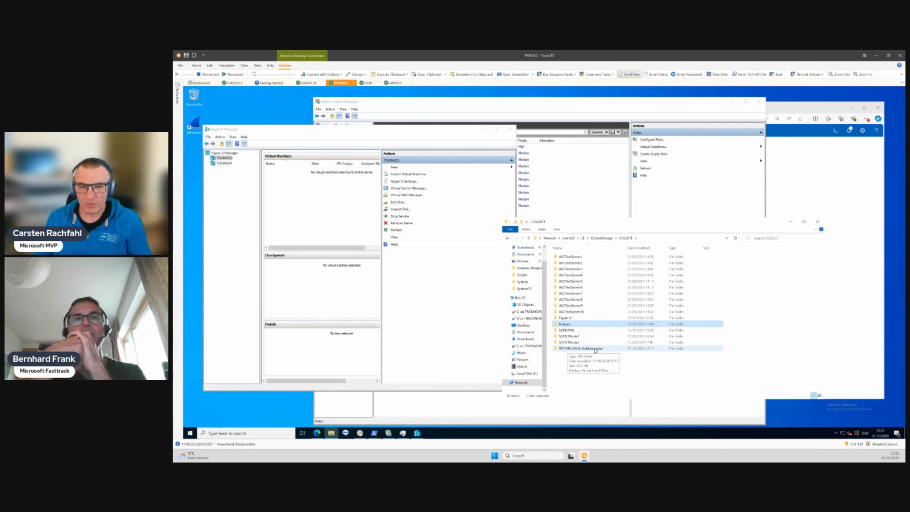
Open the Virtual Hard Disks folder inside the W11MS-24H2-Goldenmaster folder to examine its disk file
double_click(580, 348)
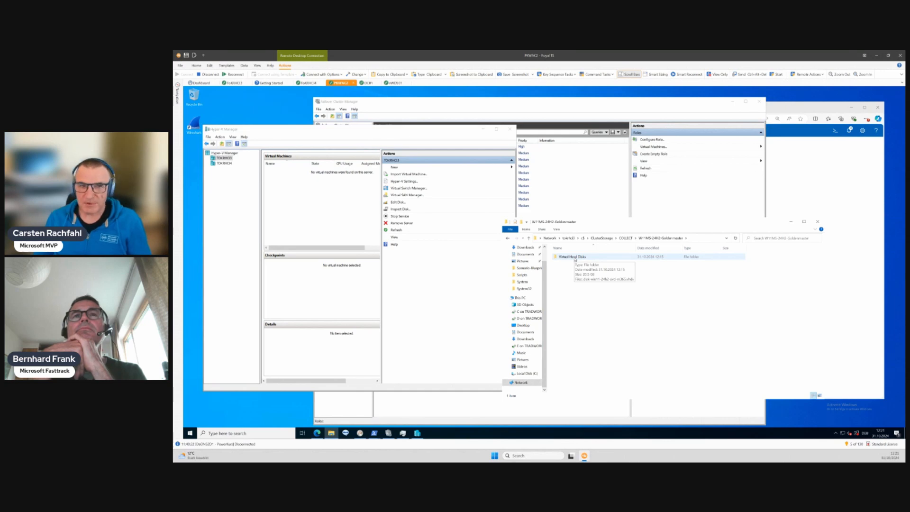
double_click(571, 256)
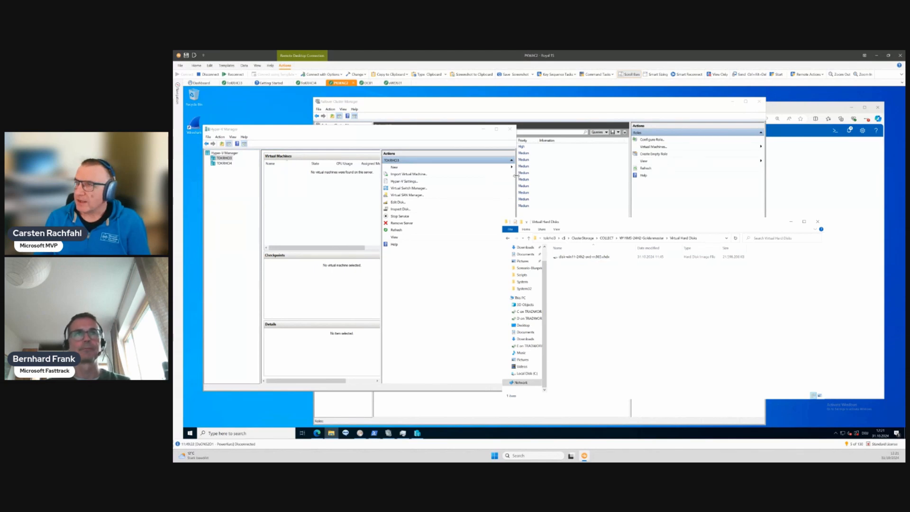
Widen the Hyper-V Manager window and start a new virtual machine on the selected host, proceeding to its name and location settings
left_click_drag(516, 178, 590, 178)
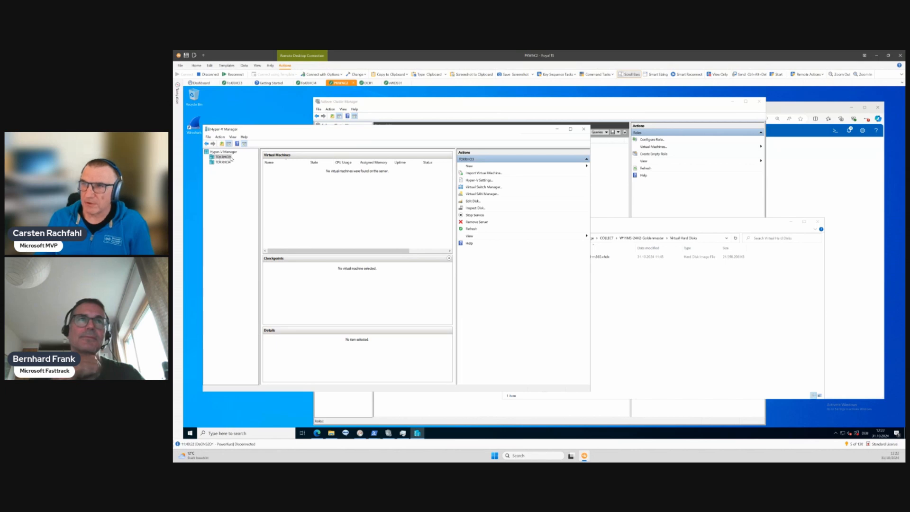
left_click(474, 168)
left_click(610, 166)
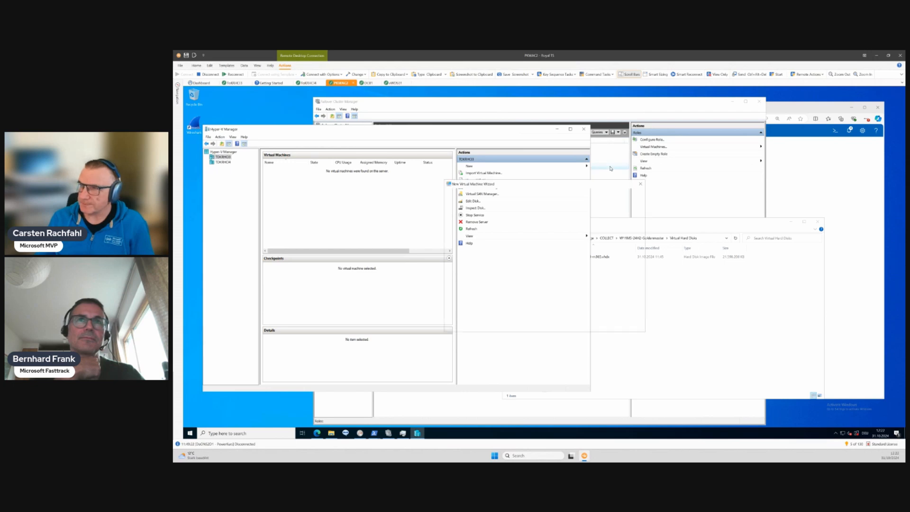
left_click(583, 324)
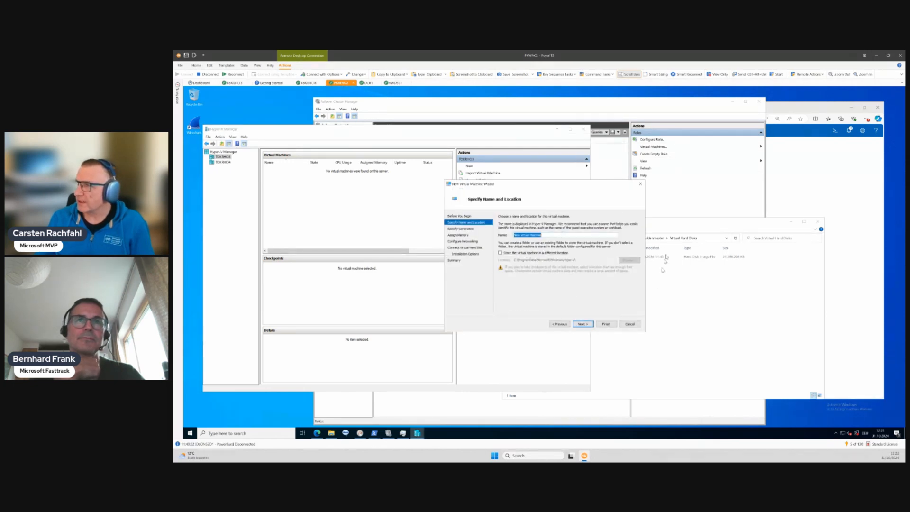
Copy the golden master folder's name from the COLLECT folder and use it as the virtual machine's name
left_click(672, 223)
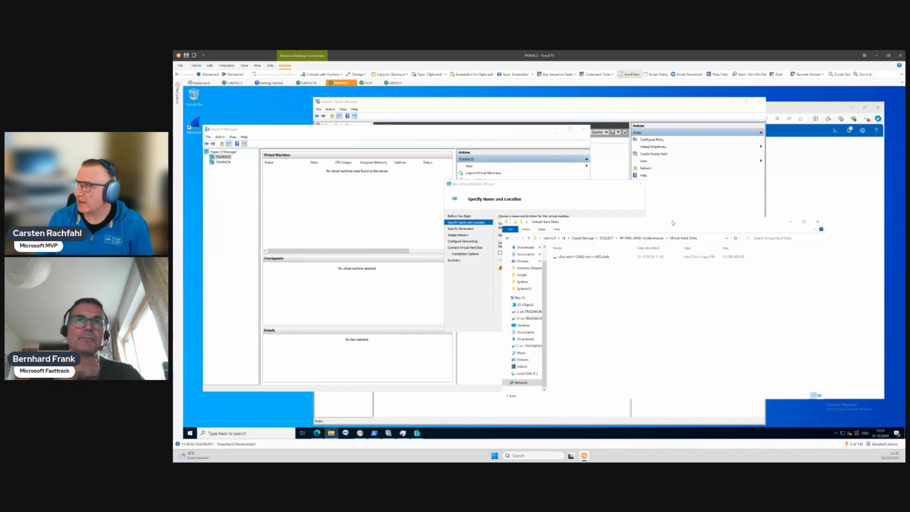
left_click(606, 237)
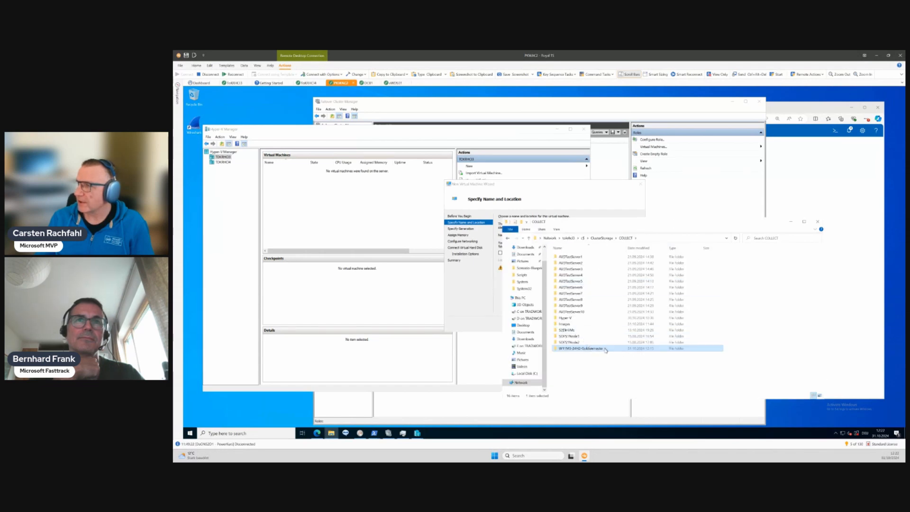
left_click(607, 349)
key("ctrl+c")
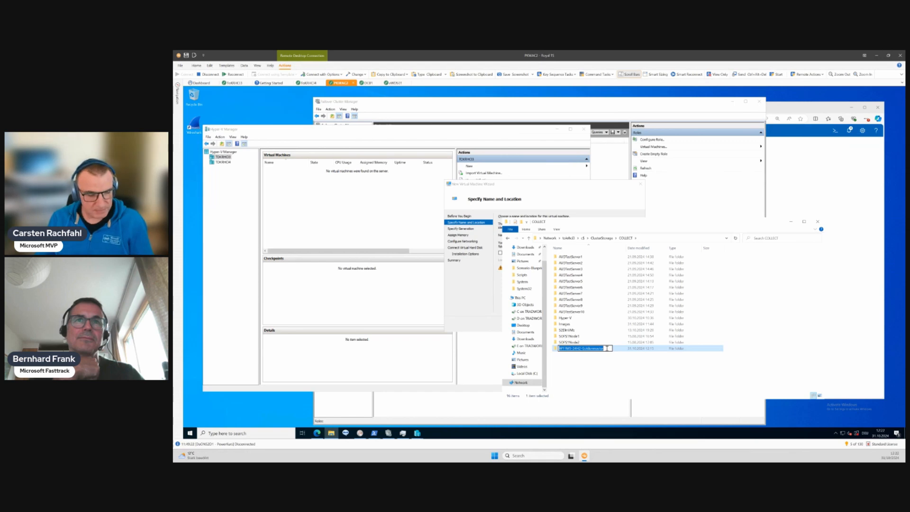
left_click(527, 242)
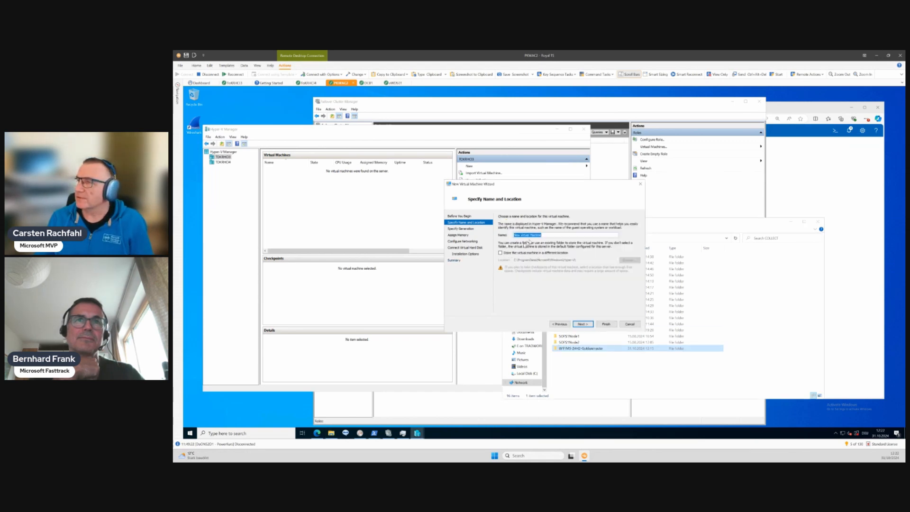
key("ctrl+v")
Store the virtual machine in a different location, choosing the w11ms-24h2-goldenmaster folder under C:\ClusterStorage\collect on the remote host
left_click(499, 252)
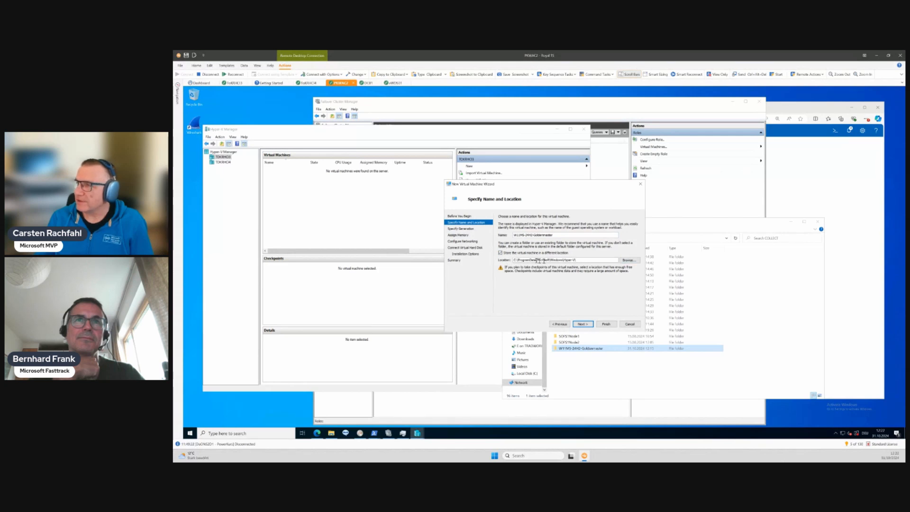
left_click(628, 260)
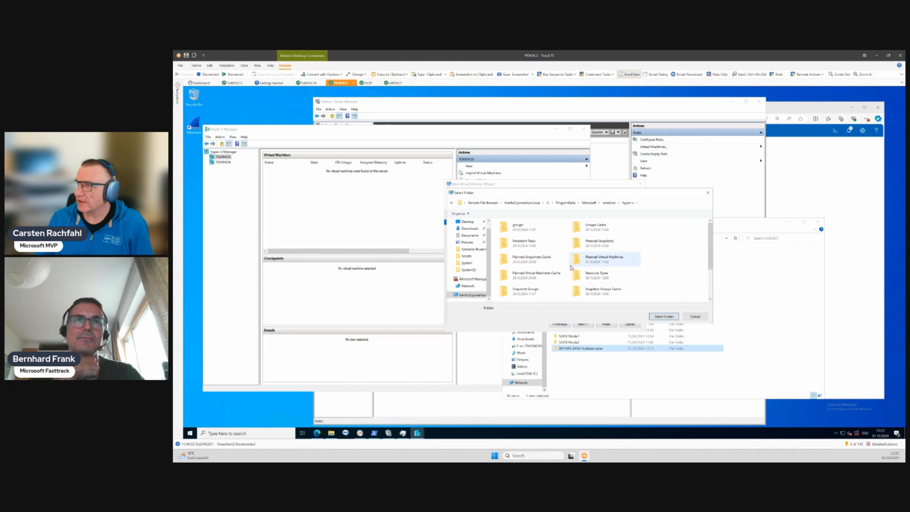
scroll(569, 268, "down", 2)
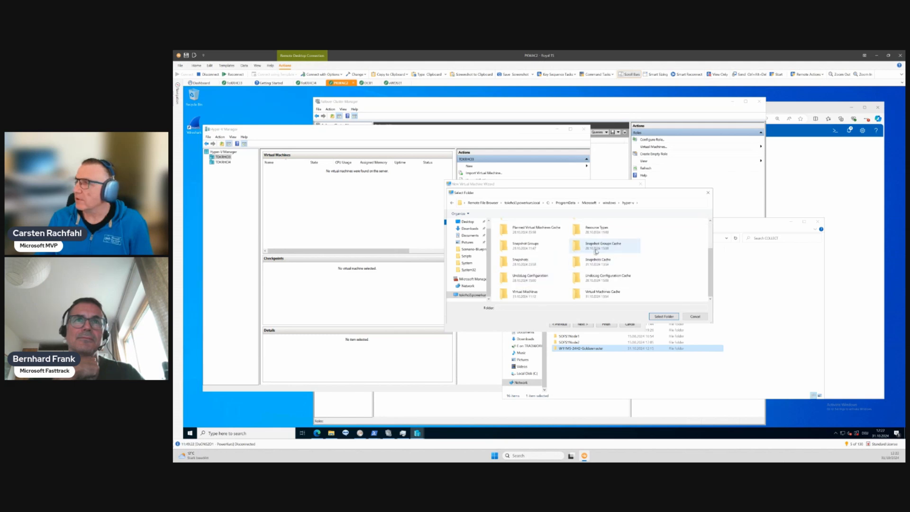
scroll(583, 247, "up", 2)
left_click(478, 295)
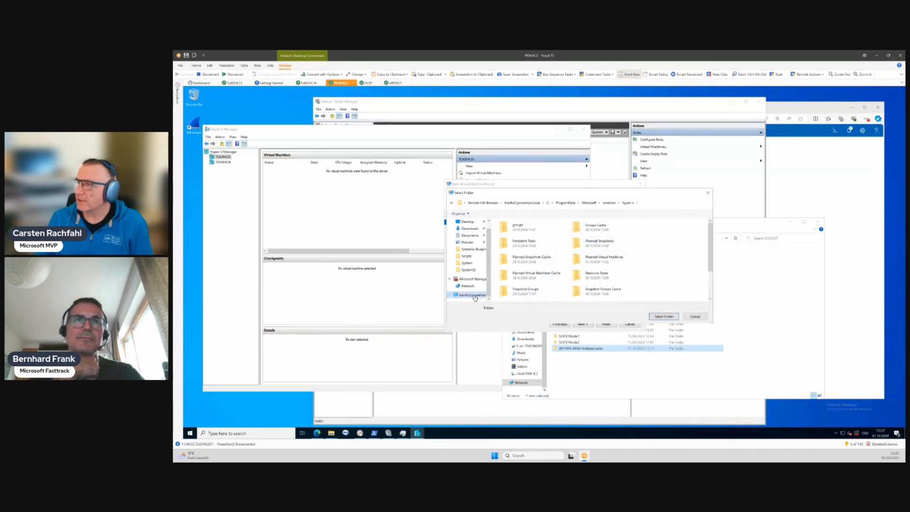
double_click(531, 232)
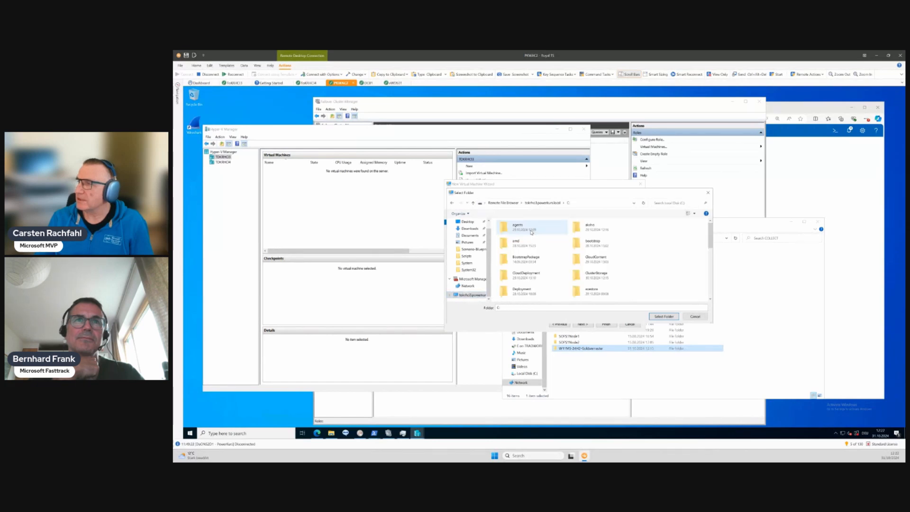
double_click(588, 278)
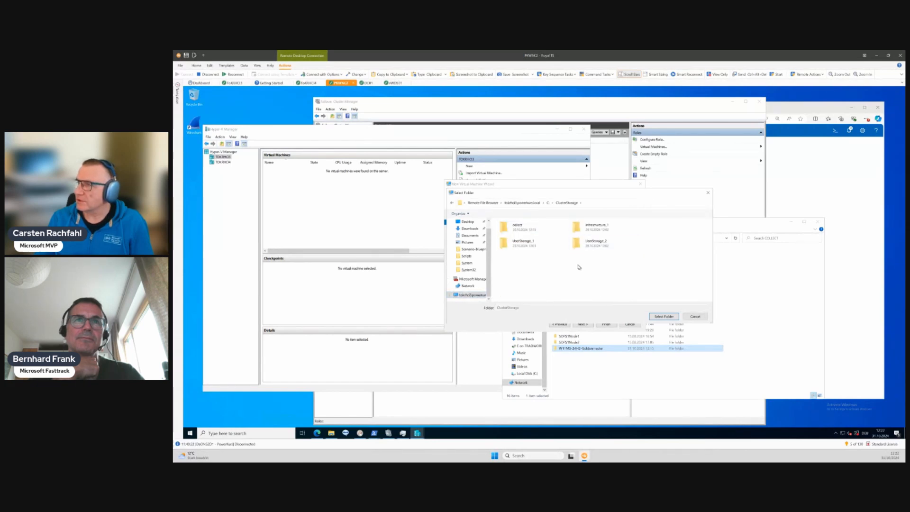
double_click(523, 230)
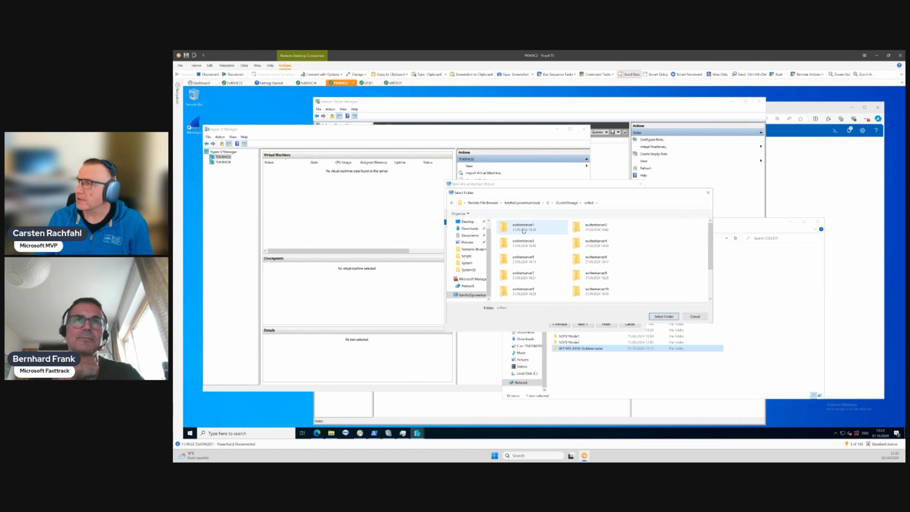
scroll(581, 261, "down", 3)
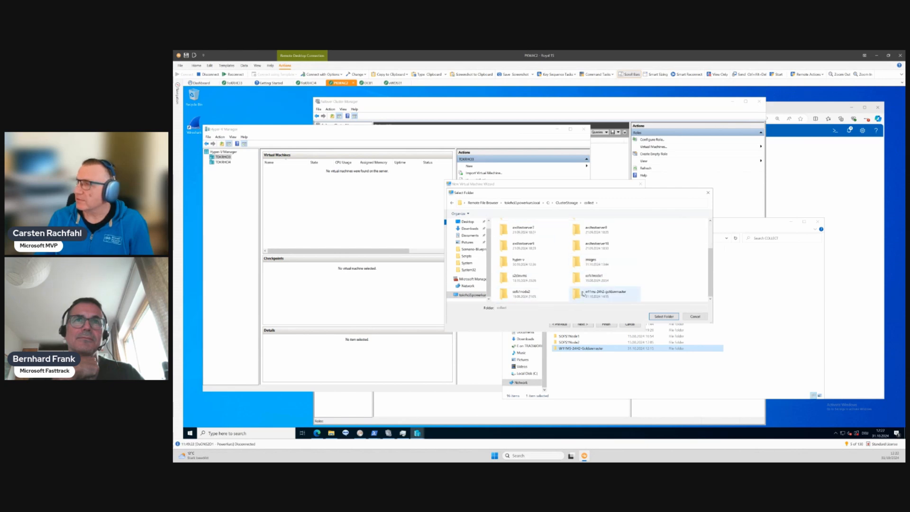
double_click(598, 292)
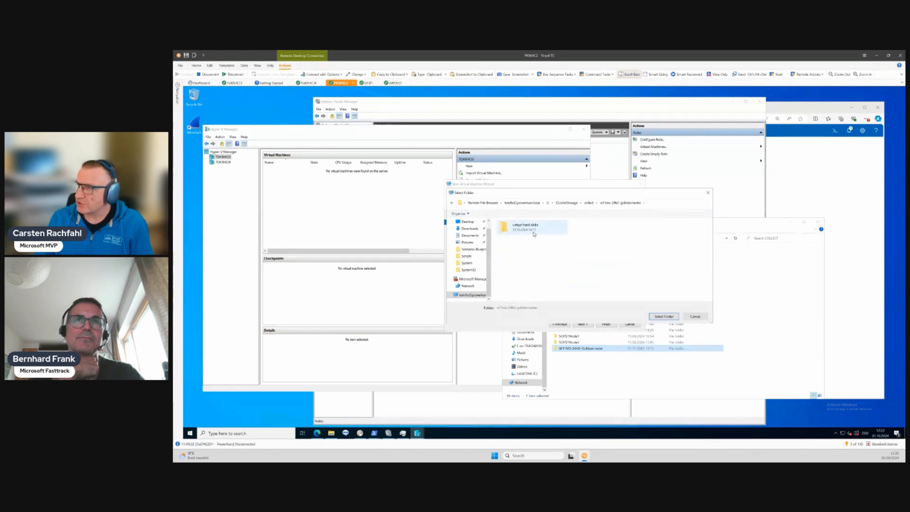
left_click(663, 317)
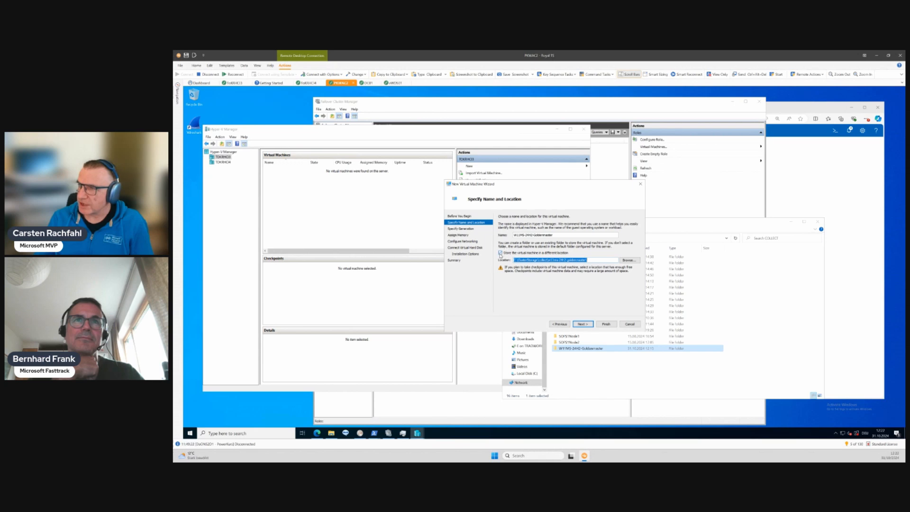
Shorten the storage location to C:\ClusterStorage\collect by removing the golden master subfolder, and accept the name and location
left_click(589, 260)
left_click_drag(588, 259, 557, 260)
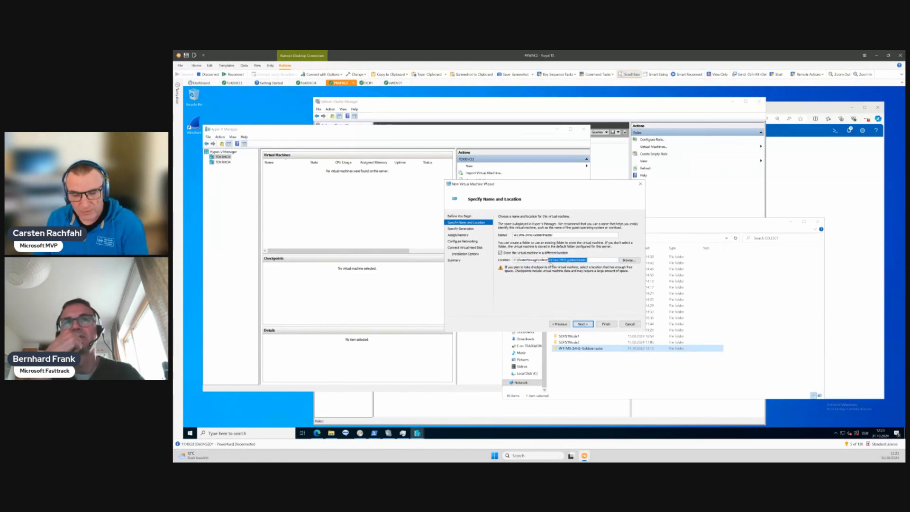
key("BackSpace")
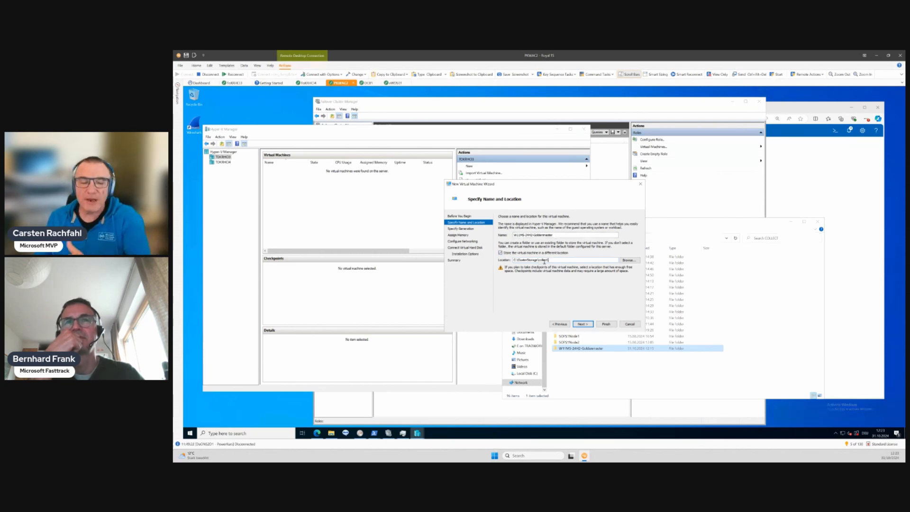
left_click(582, 324)
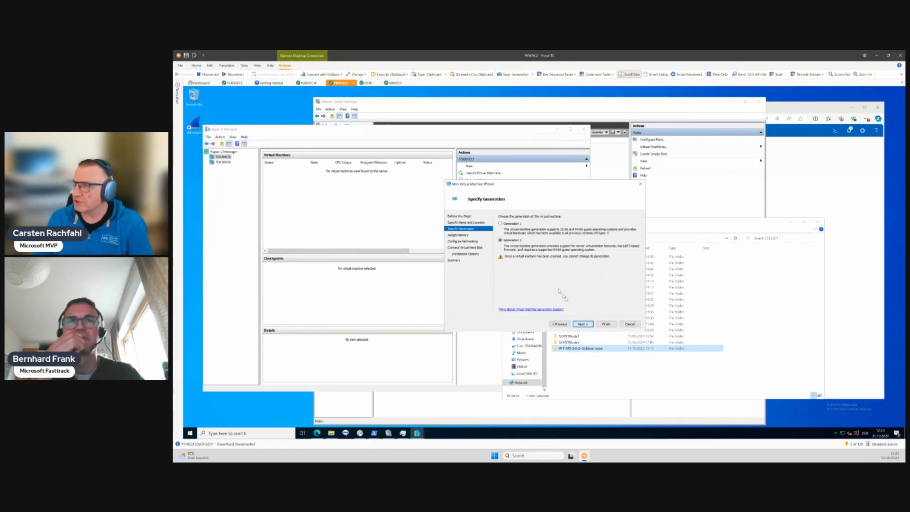
Accept Generation 2 and assign 8192 MB of startup memory to the virtual machine
left_click(588, 326)
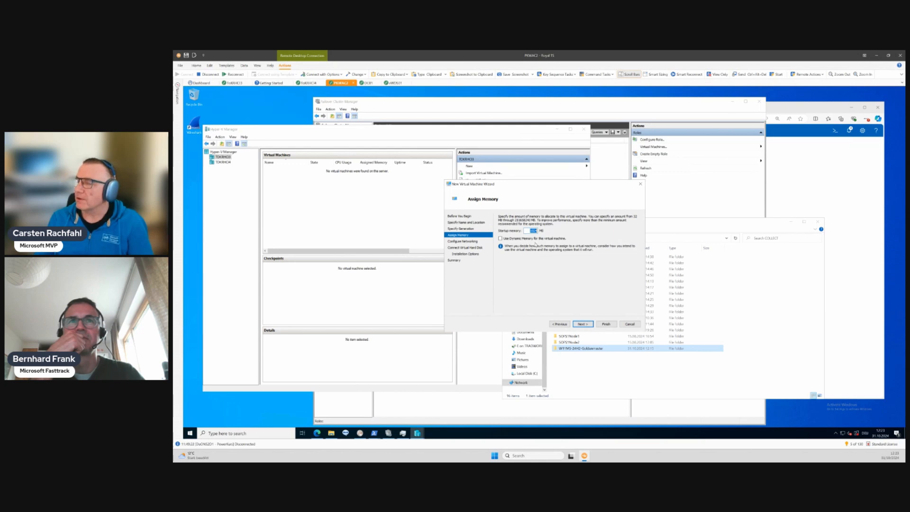
type("8192")
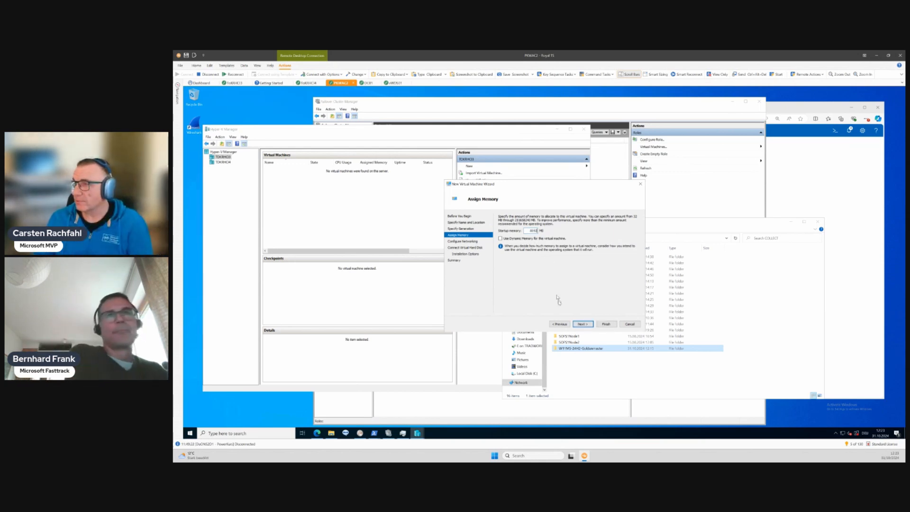
left_click(583, 324)
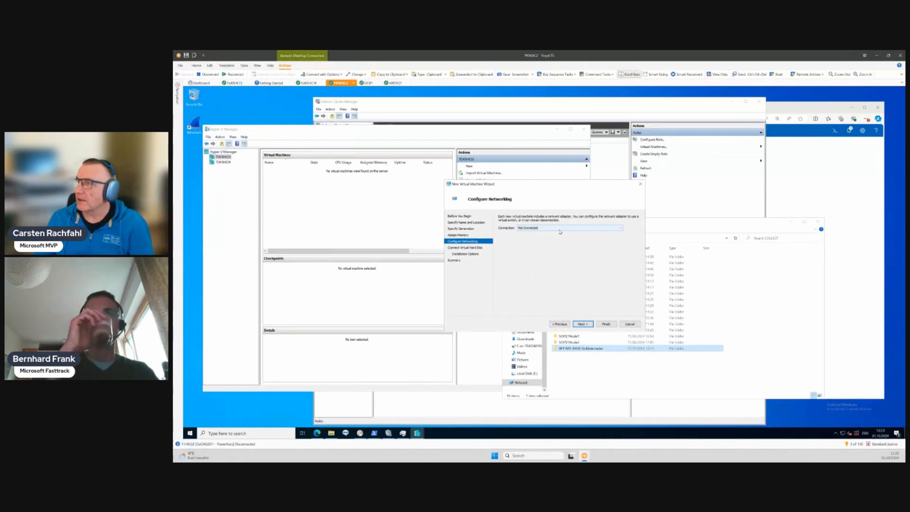
Connect the virtual machine's network adapter to the ConvergedSwitch(compute_management) virtual switch
left_click(558, 229)
left_click(556, 238)
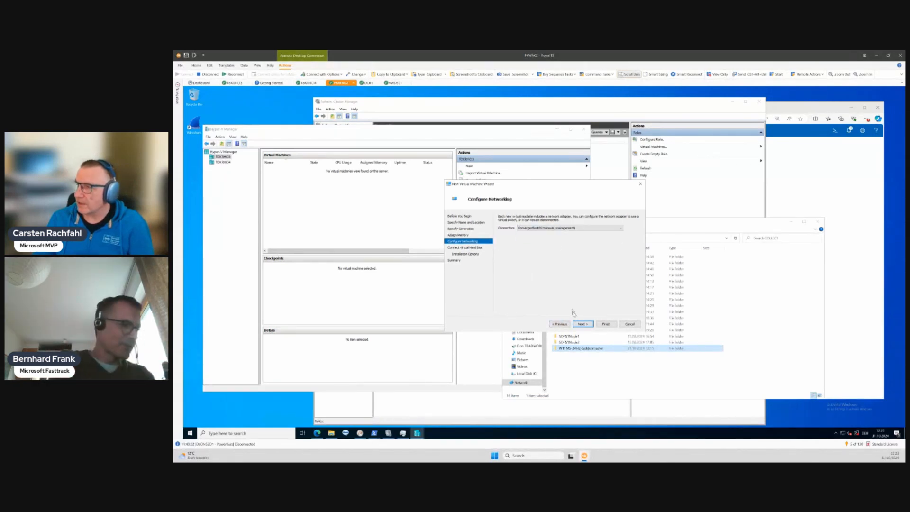
left_click(583, 324)
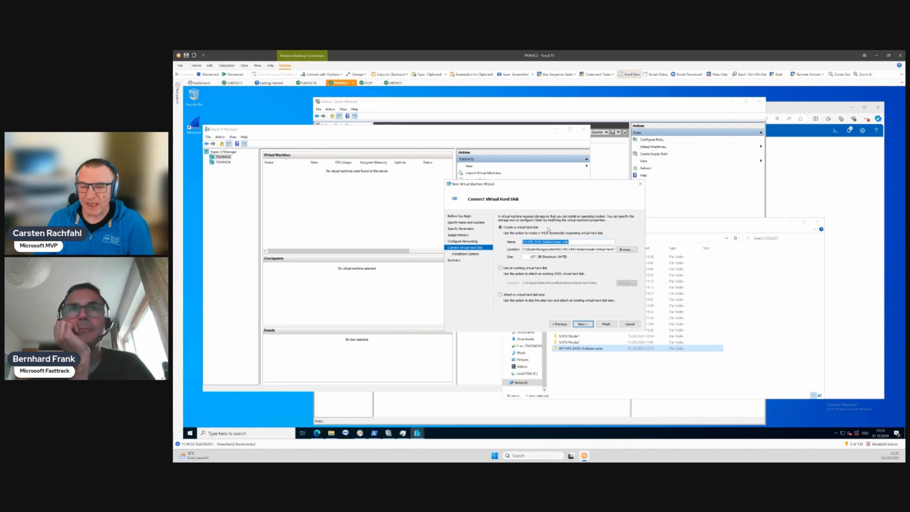
Attach the existing disk disk-win11-24h2-avd-m365.vhdx from the golden master's virtual hard disks folder under C:\ClusterStorage\collect
left_click(501, 268)
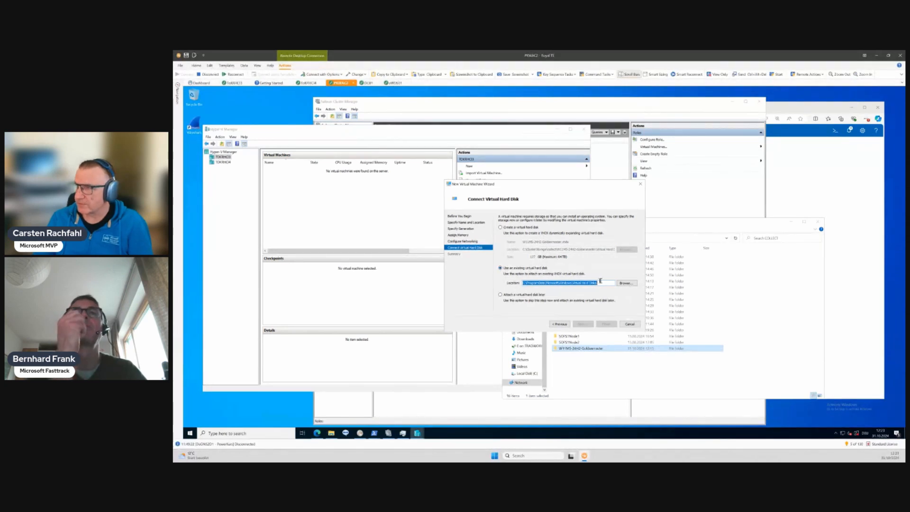
left_click(624, 283)
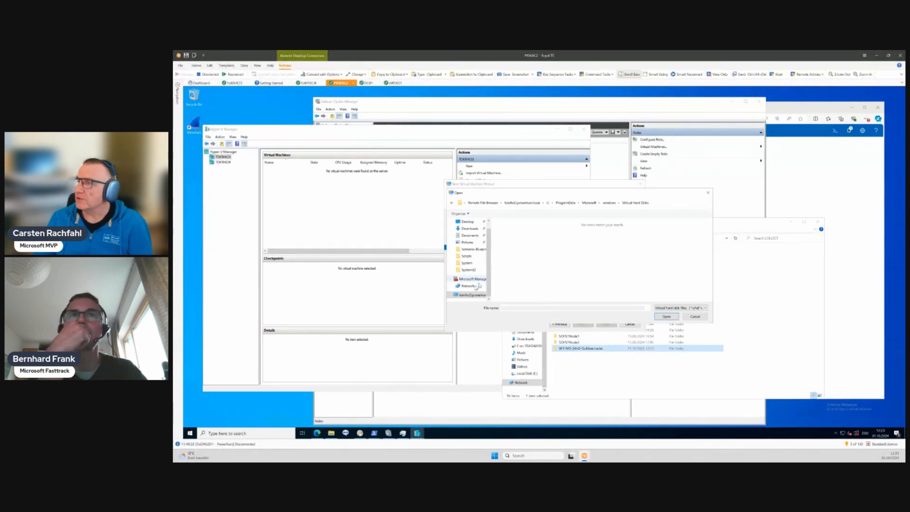
left_click(471, 294)
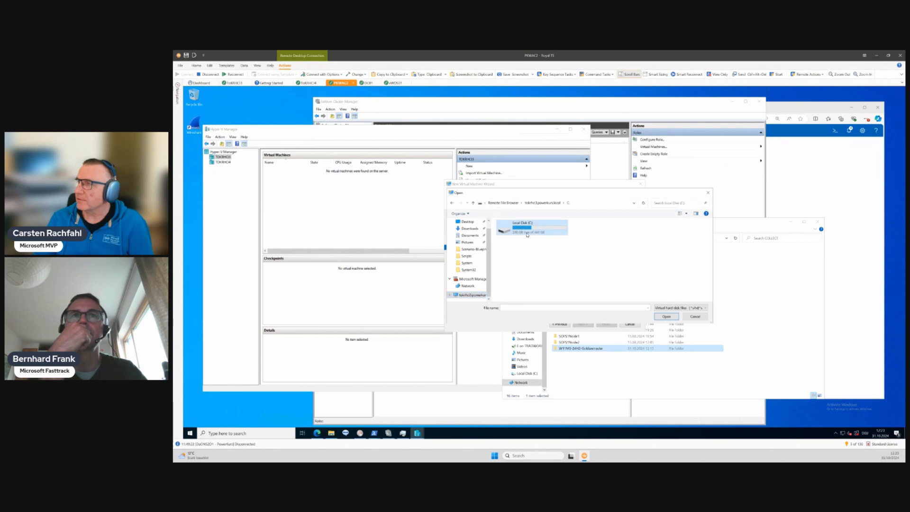
double_click(527, 234)
double_click(592, 275)
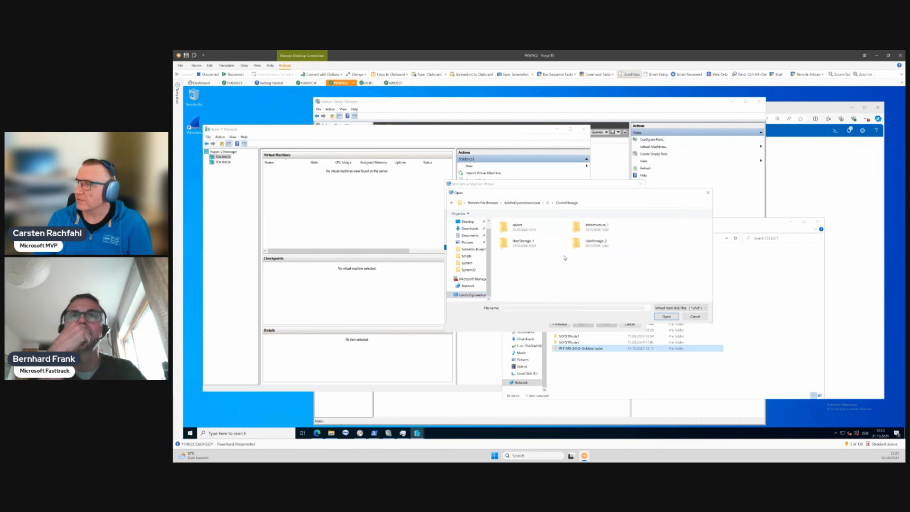
double_click(519, 228)
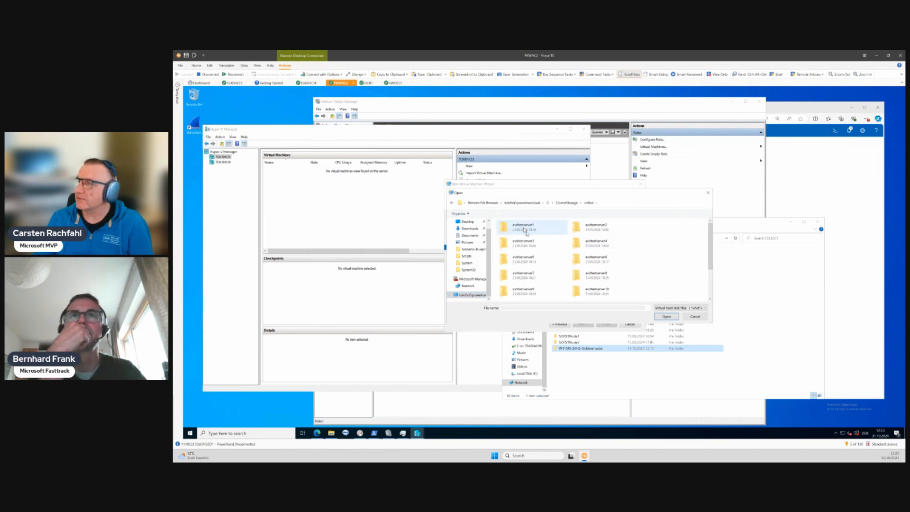
scroll(568, 266, "down", 2)
double_click(594, 294)
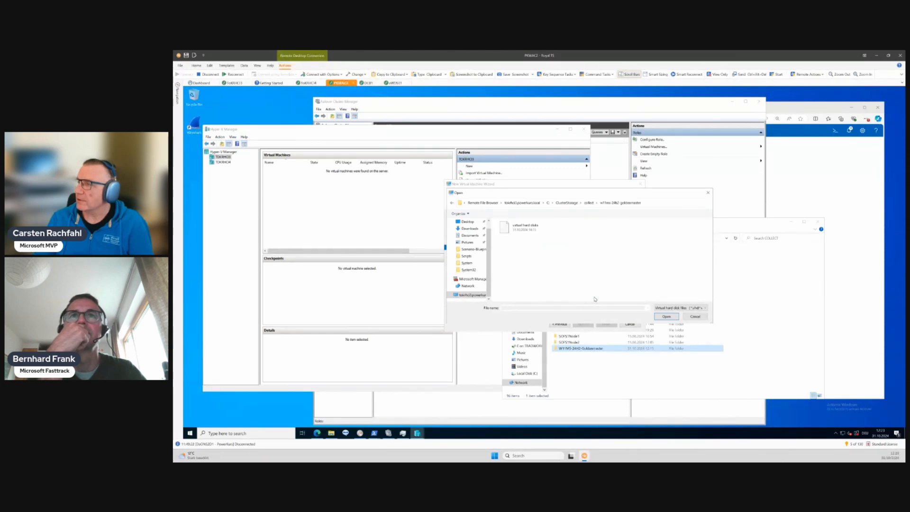
double_click(512, 228)
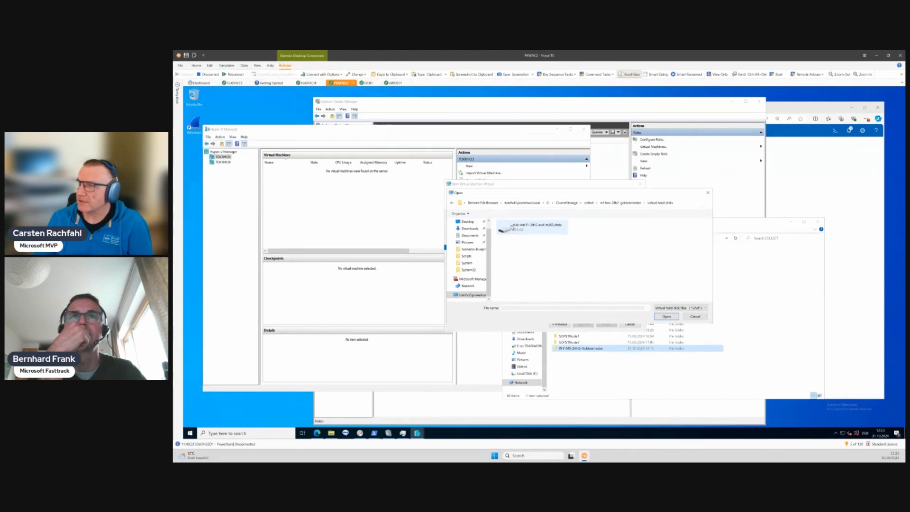
double_click(512, 227)
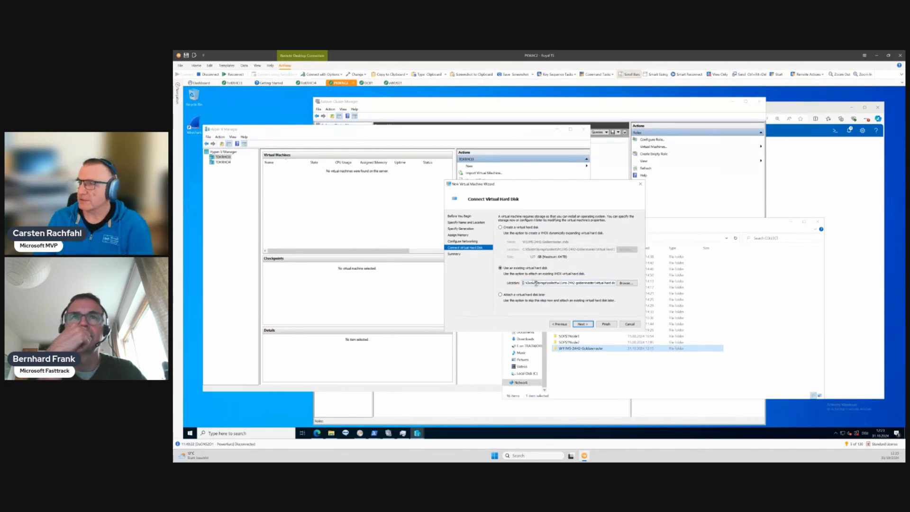
Accept the attached disk and finish the wizard to create the golden master virtual machine
left_click(581, 324)
left_click(606, 324)
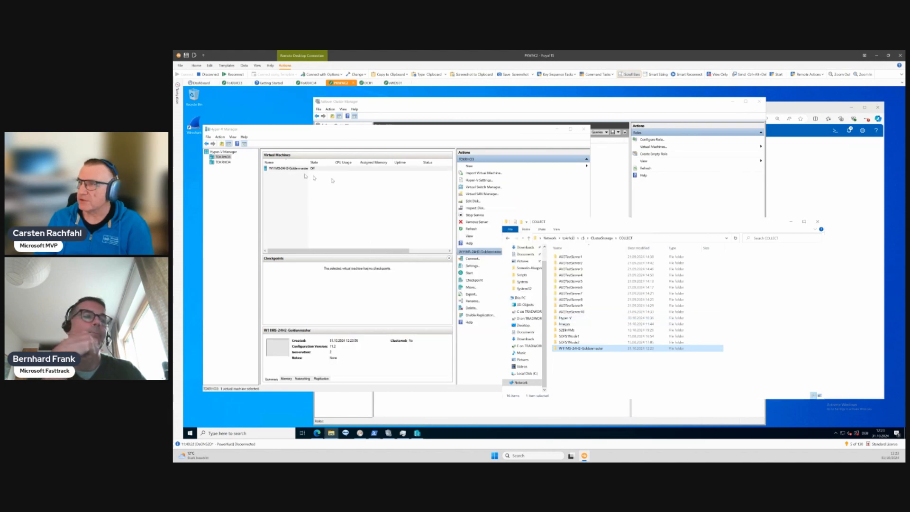
Increase the number of virtual processors in the golden master virtual machine's settings and apply the change
left_click(285, 169)
right_click(285, 169)
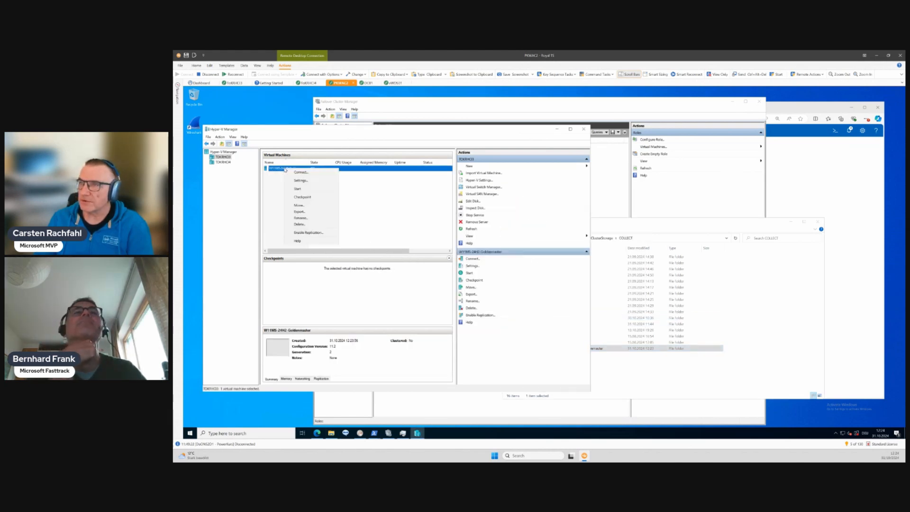
left_click(298, 181)
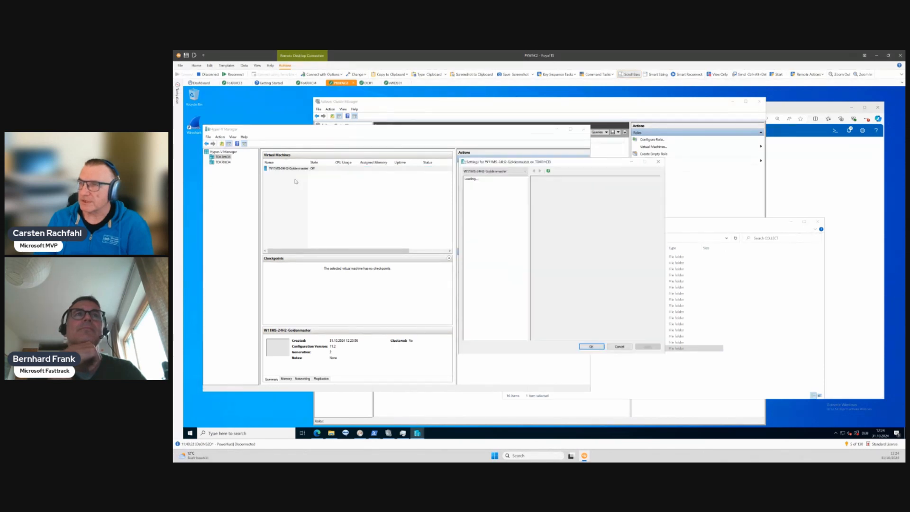
left_click(483, 220)
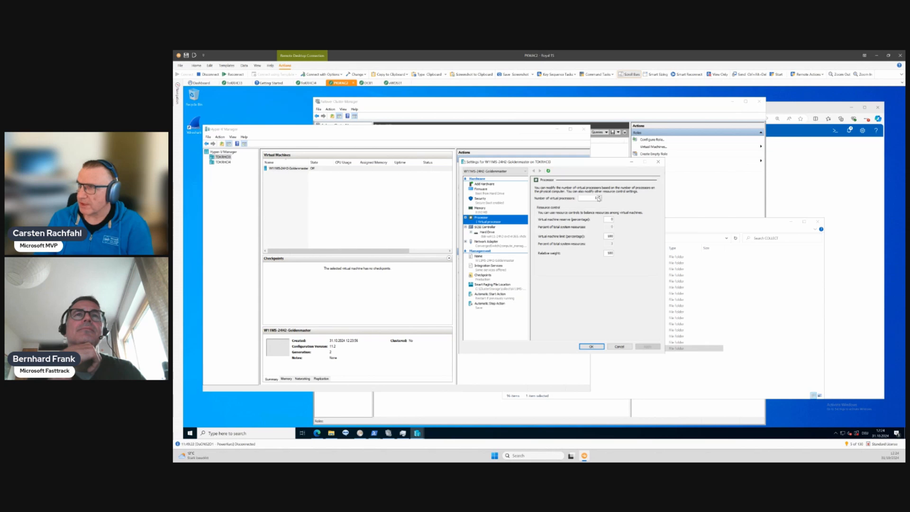
left_click(599, 198)
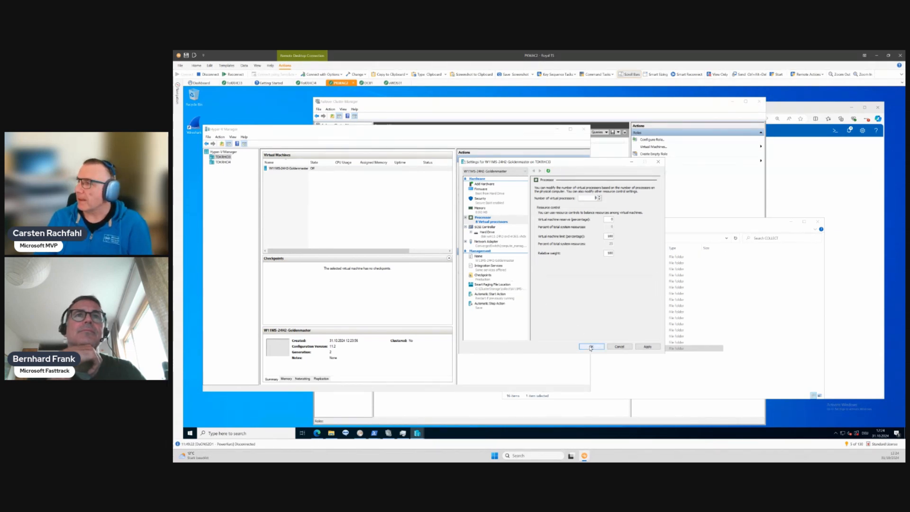
left_click(644, 347)
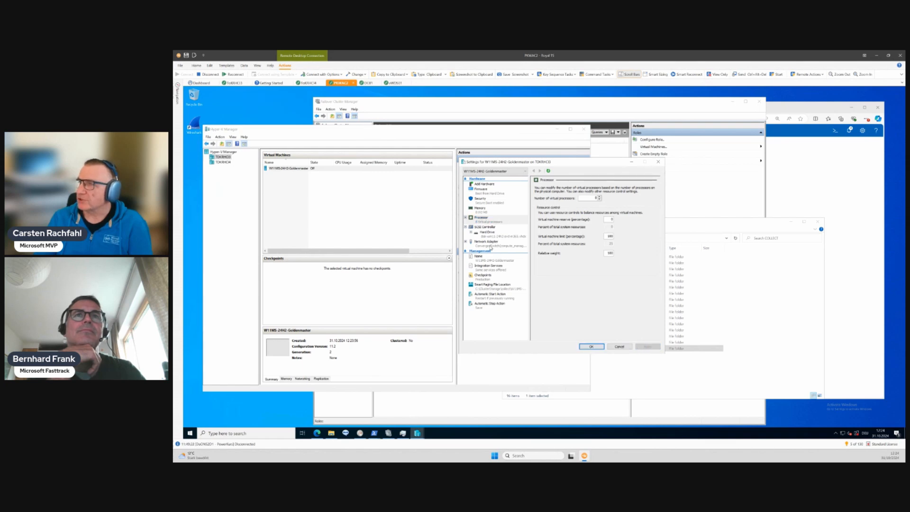
left_click(490, 247)
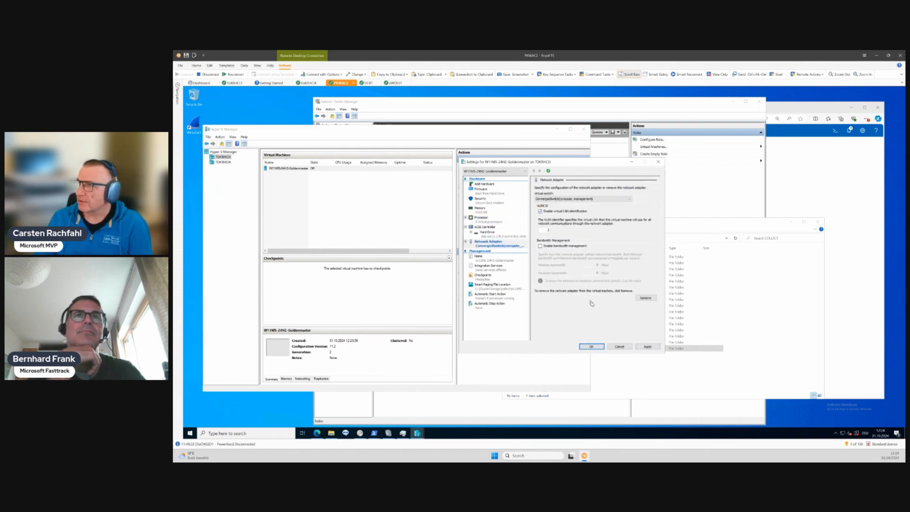
left_click(540, 211)
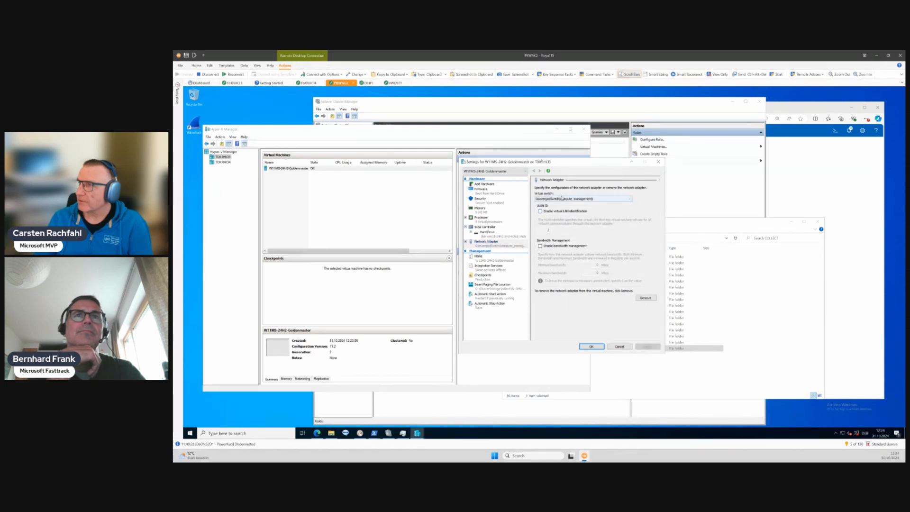
left_click(591, 346)
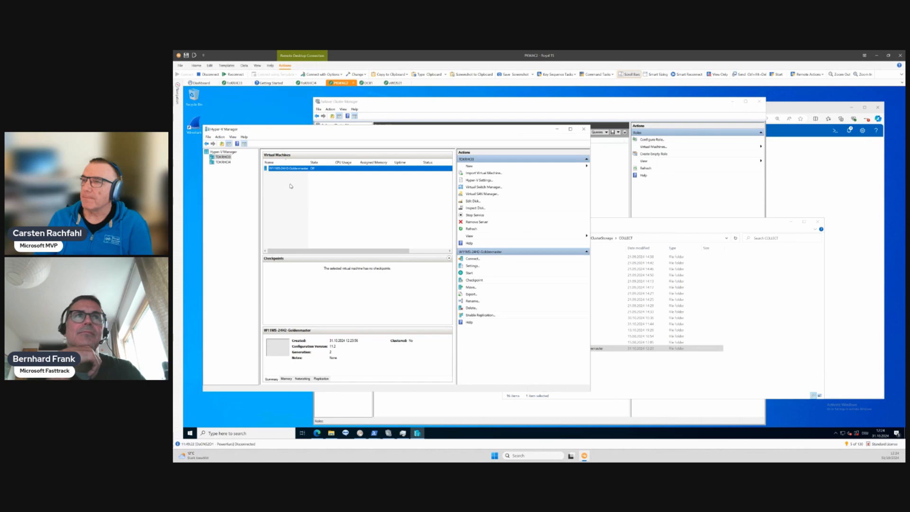
Enable virtual LAN identification on the golden master's network adapter with VLAN ID 100 and save the settings
right_click(284, 171)
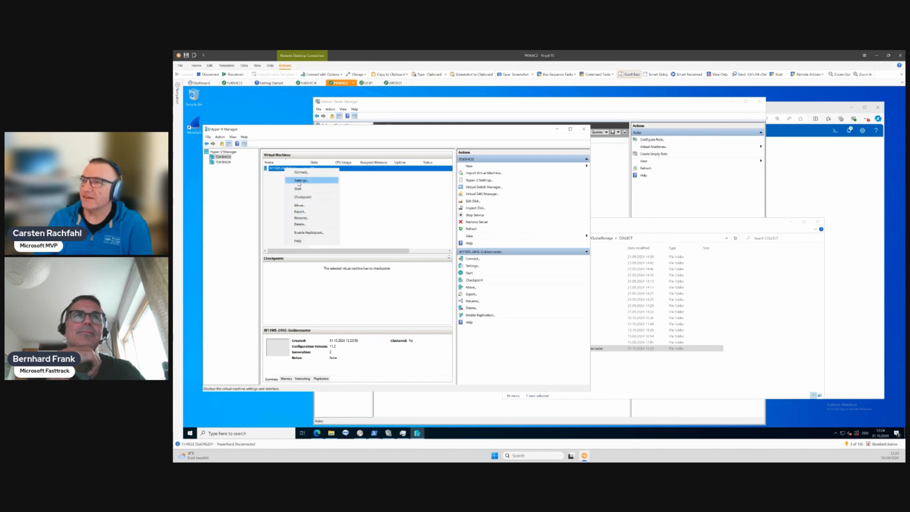
left_click(298, 182)
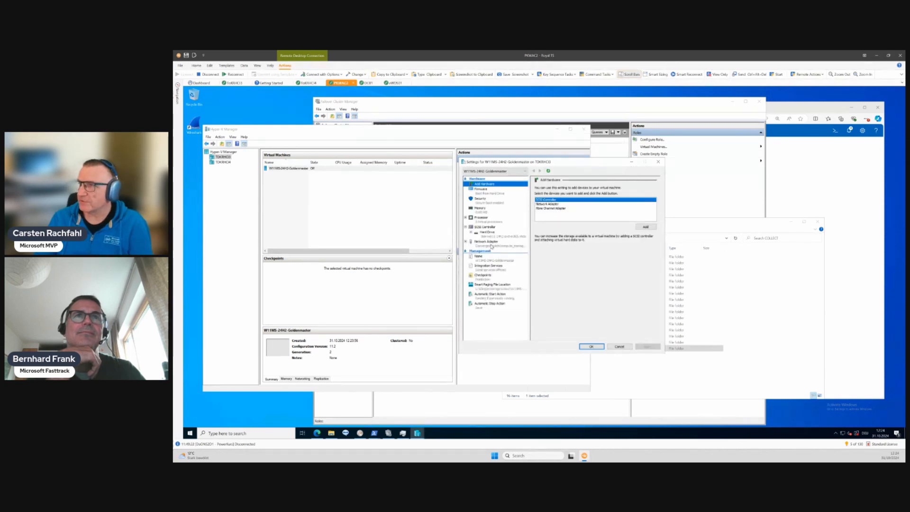
left_click(487, 244)
left_click(569, 212)
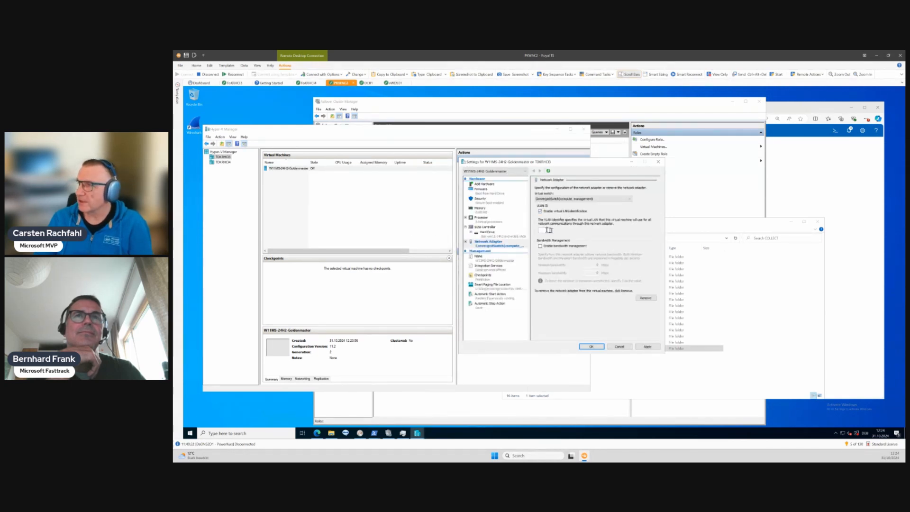
left_click(549, 230)
type("100")
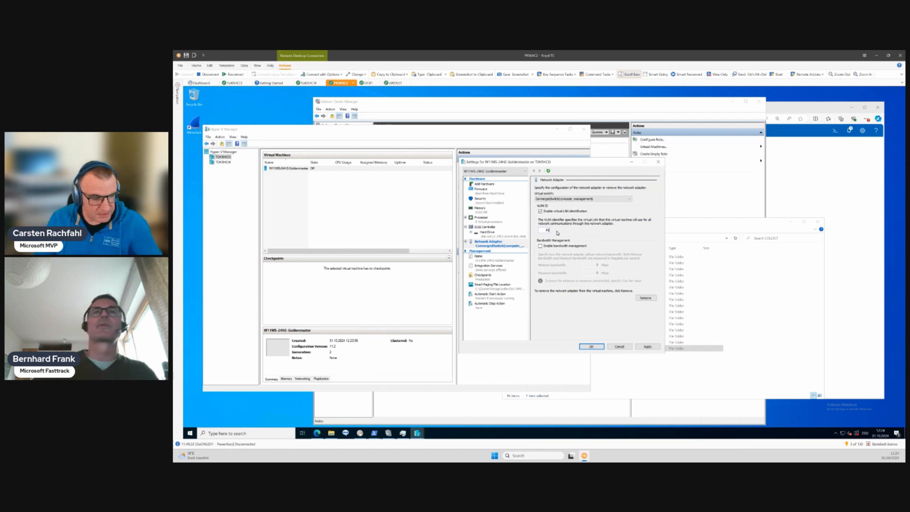
left_click(591, 346)
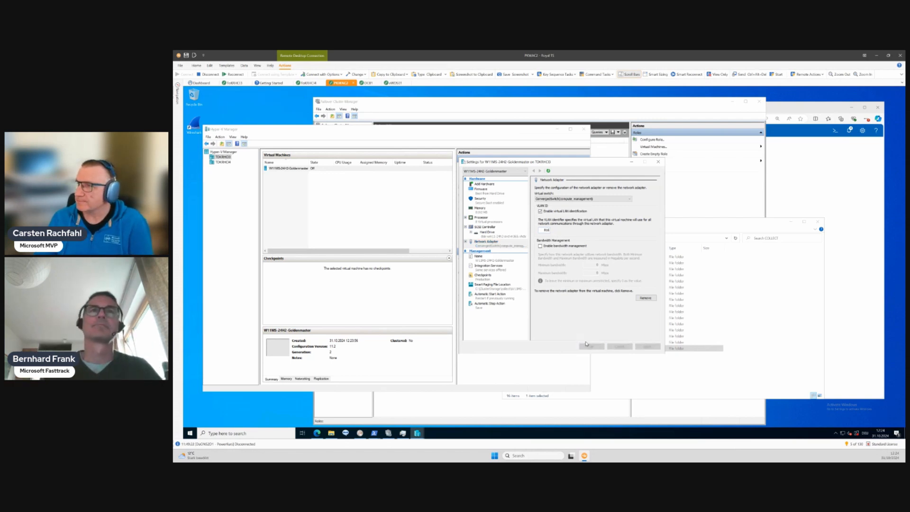
Start the golden master virtual machine and open a console connection to it
right_click(285, 170)
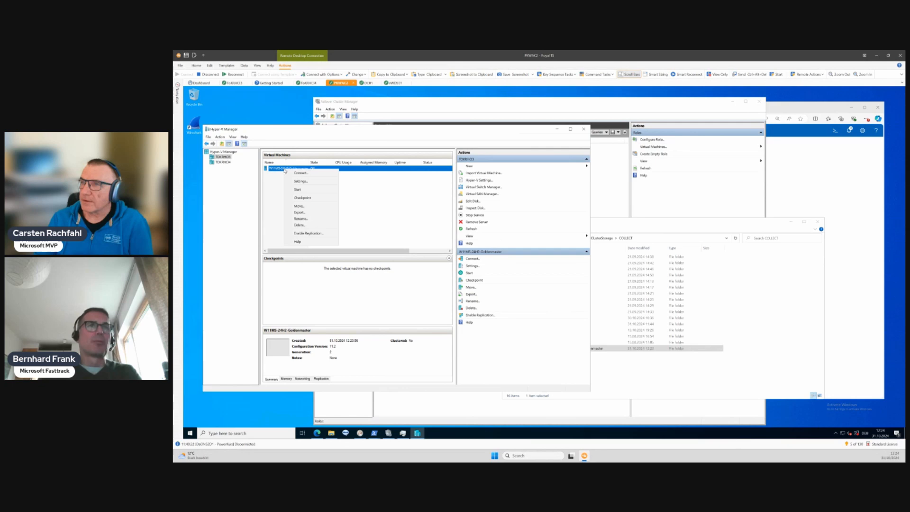
left_click(293, 190)
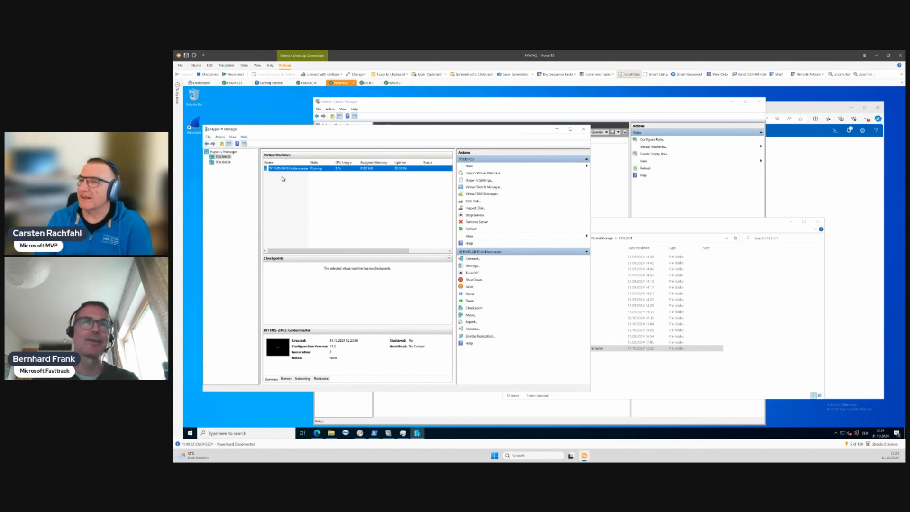
left_click(472, 260)
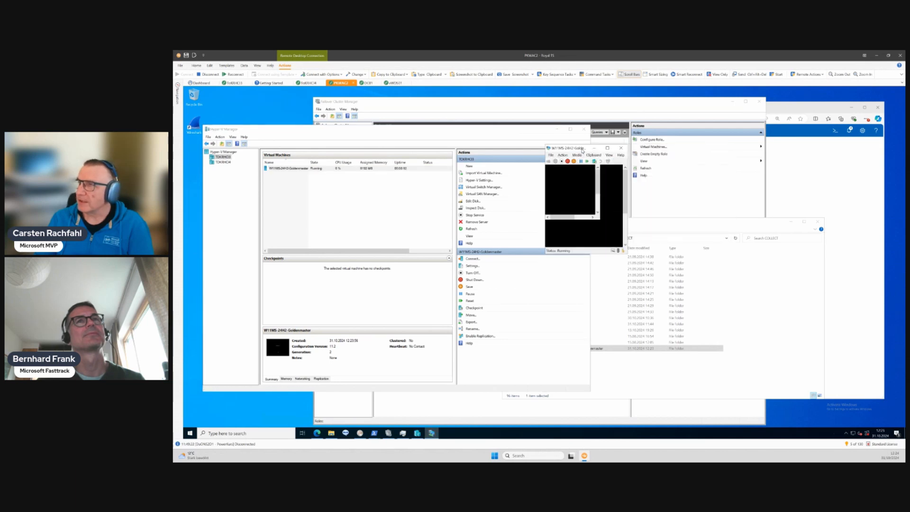
left_click_drag(433, 154, 432, 154)
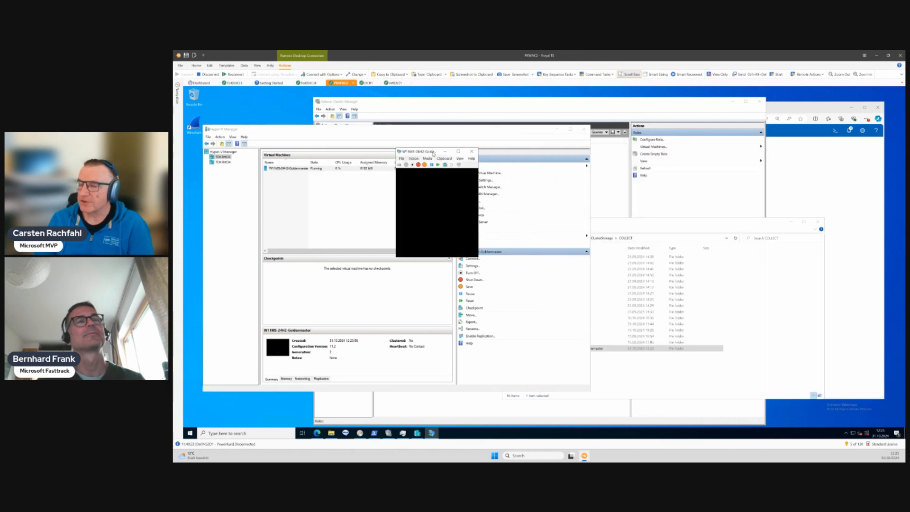
left_click(471, 152)
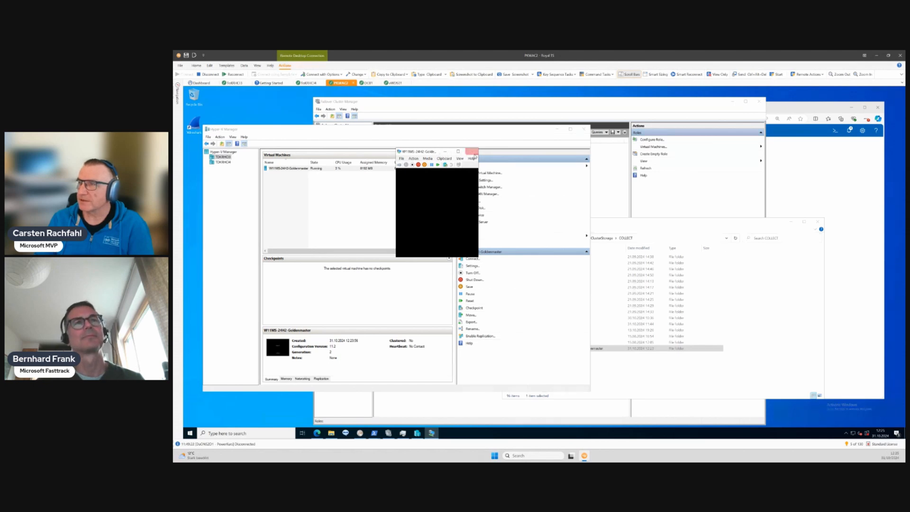
left_click(469, 260)
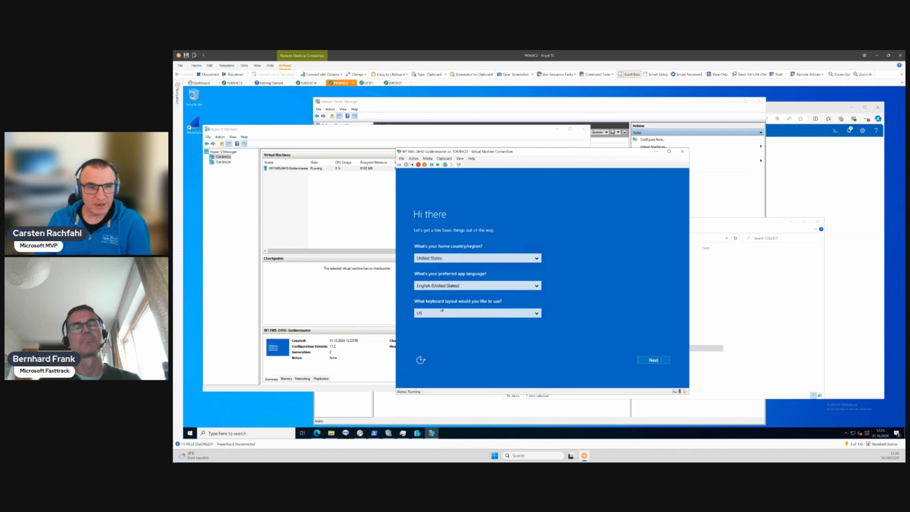
Set the preferred app language to German (Germany) in the Windows first-run setup
left_click(453, 286)
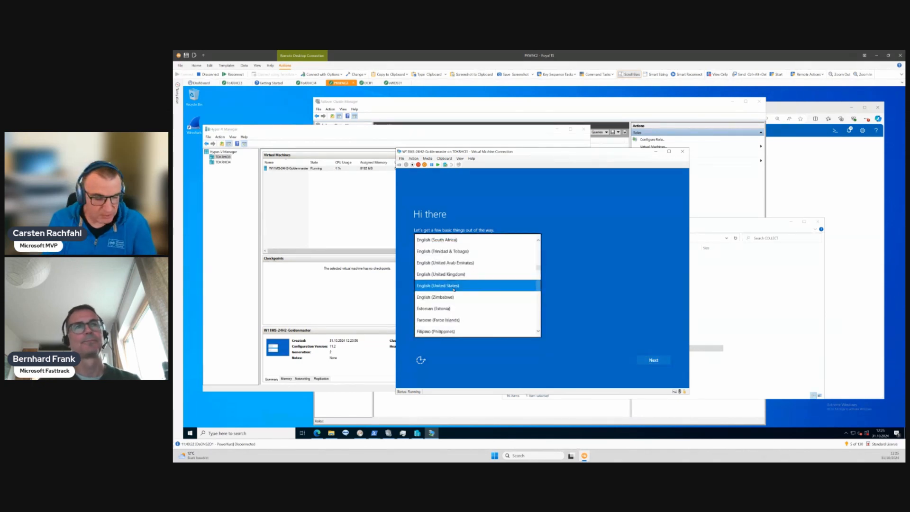
scroll(454, 289, "up", 7)
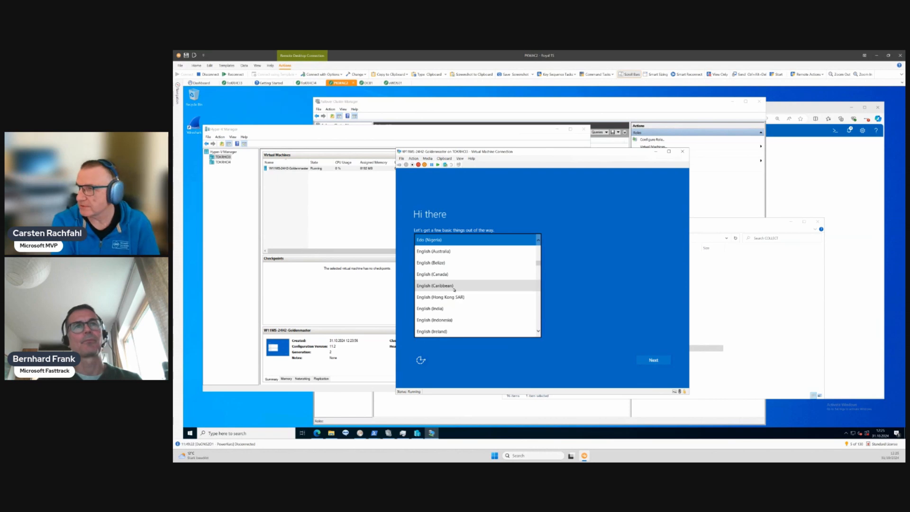
key("Down")
key("Up")
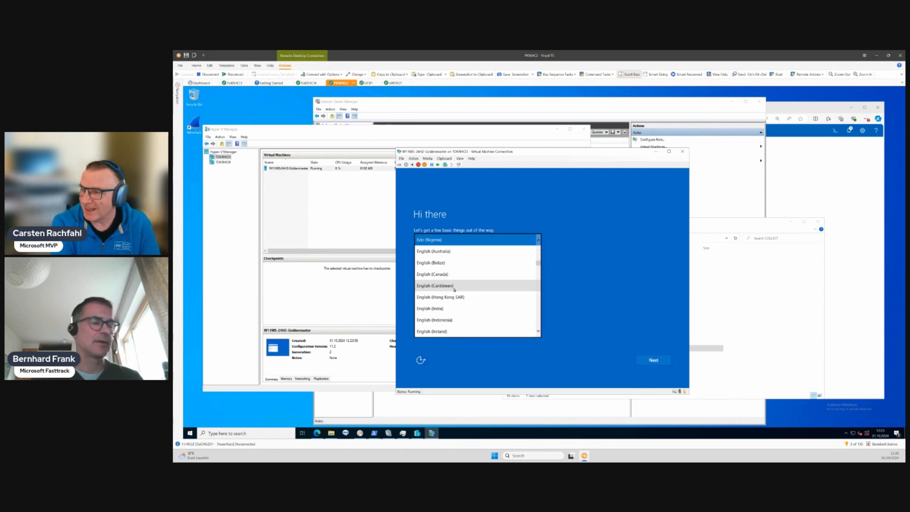
type("ger")
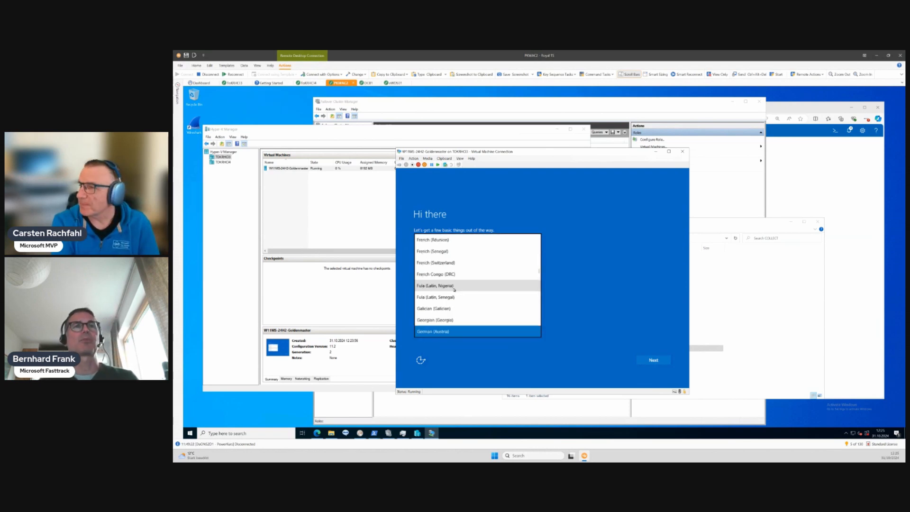
key("Down")
key("Return")
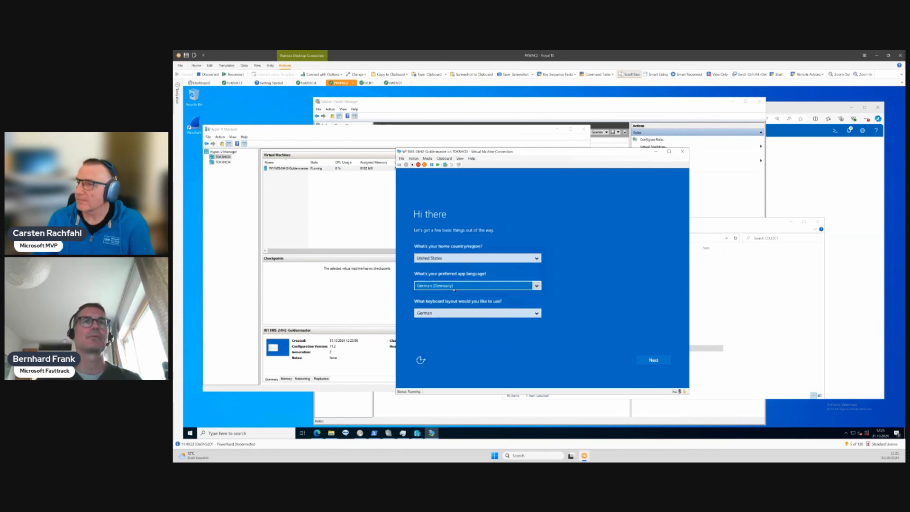
Set the home country to Germany, continue with the regional settings, and accept the license terms
left_click(457, 258)
type("ge")
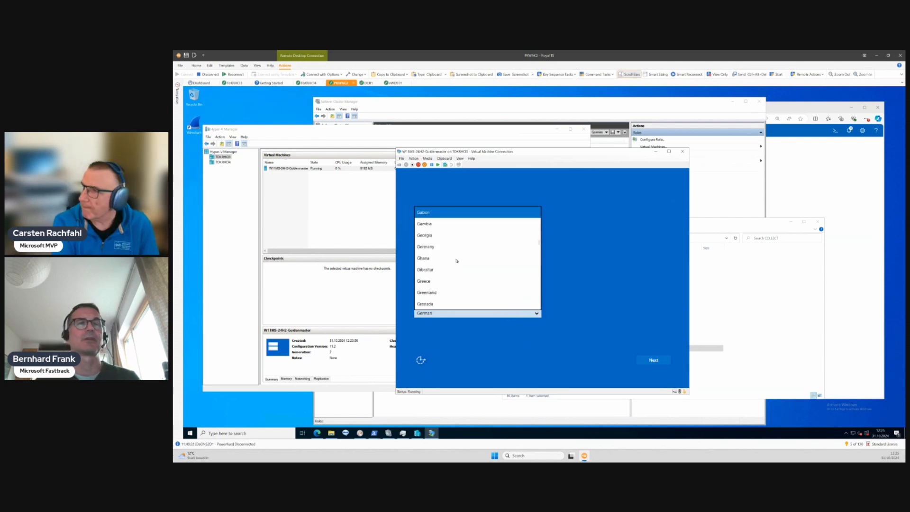
key("Down")
key("Return")
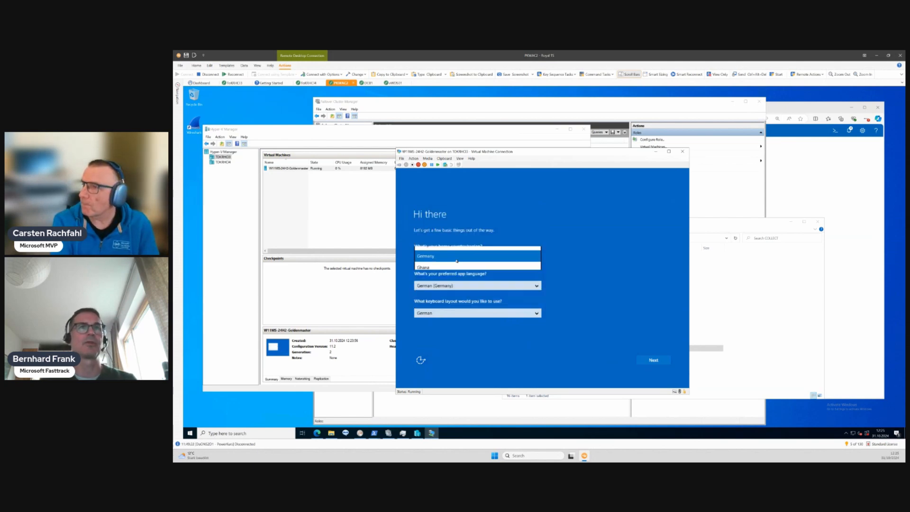
left_click(653, 360)
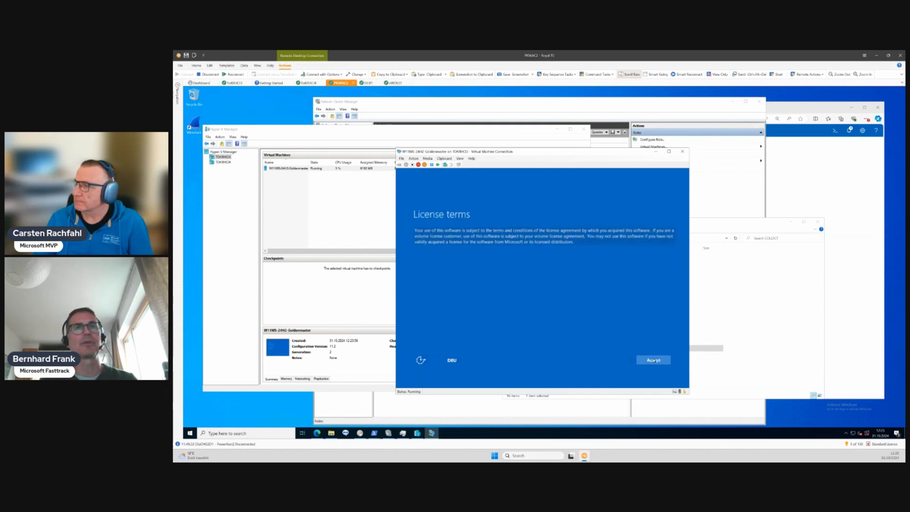
left_click(654, 360)
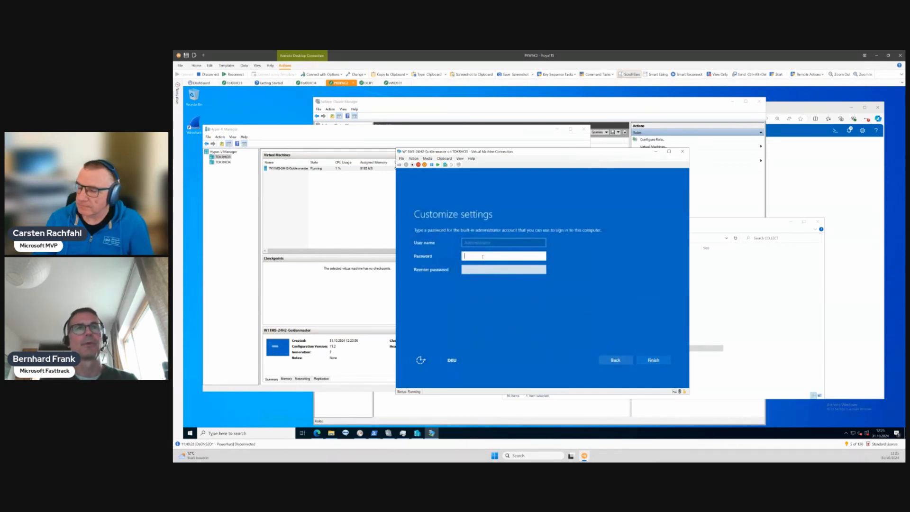
Enter and confirm the built-in administrator account's password, and finish the Windows setup
type("••")
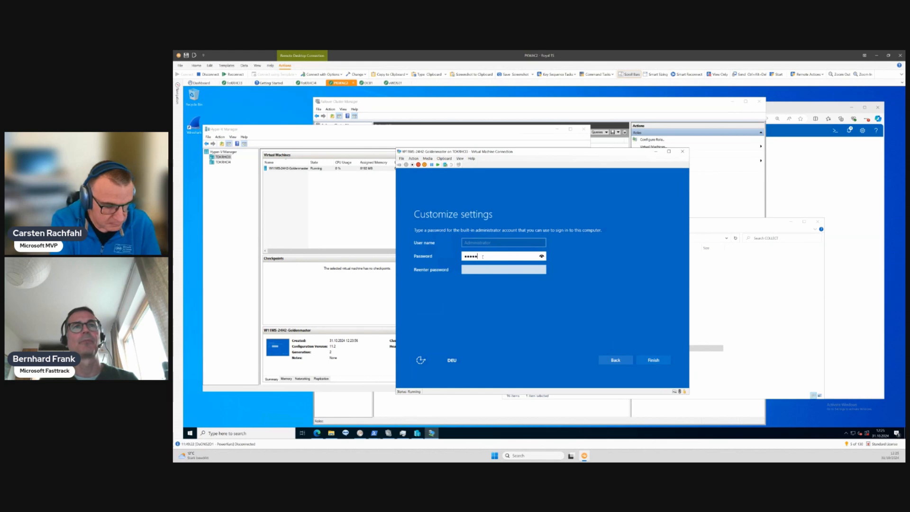
type("••")
key("Tab")
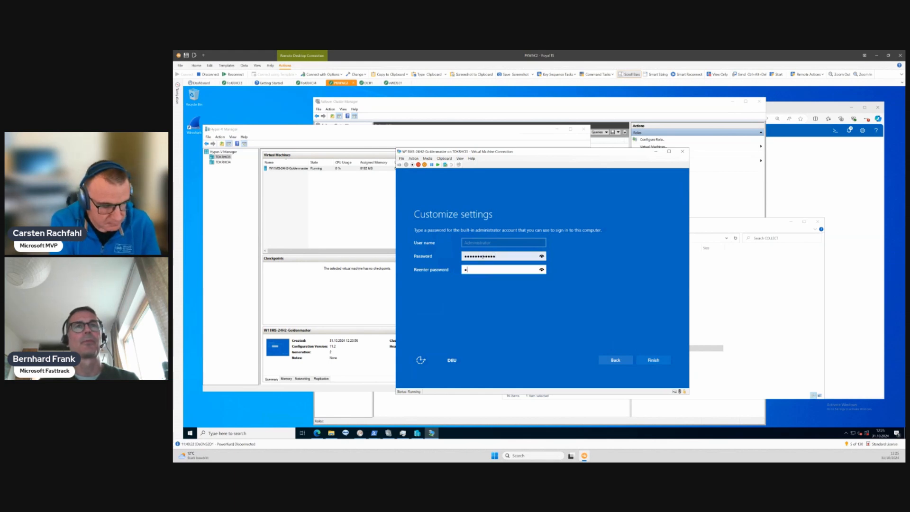
type("••••••••••")
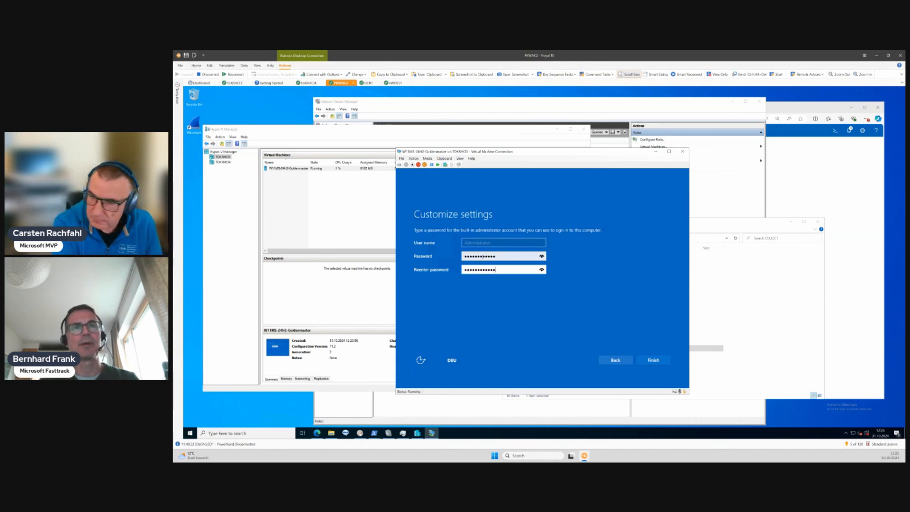
key("Return")
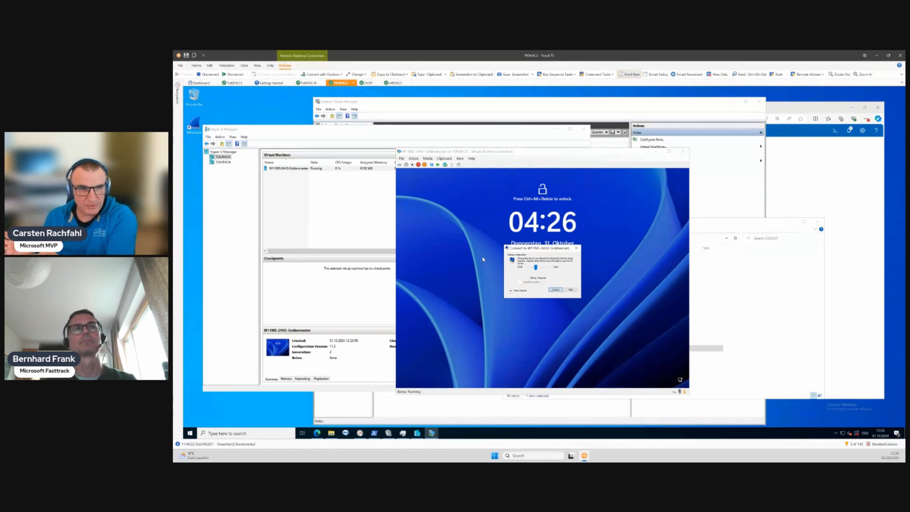
Close the display configuration prompt, unlock the virtual machine, and try to sign in as administrator with the account password
left_click(576, 248)
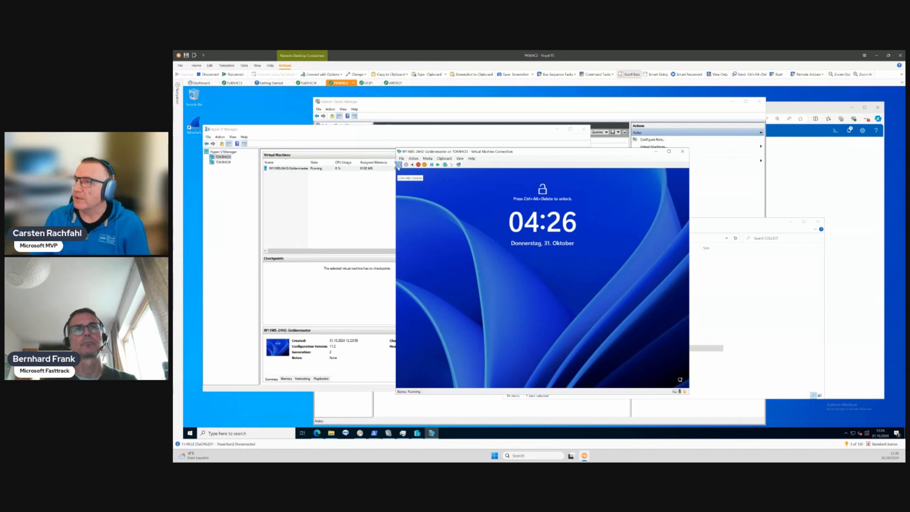
left_click(399, 165)
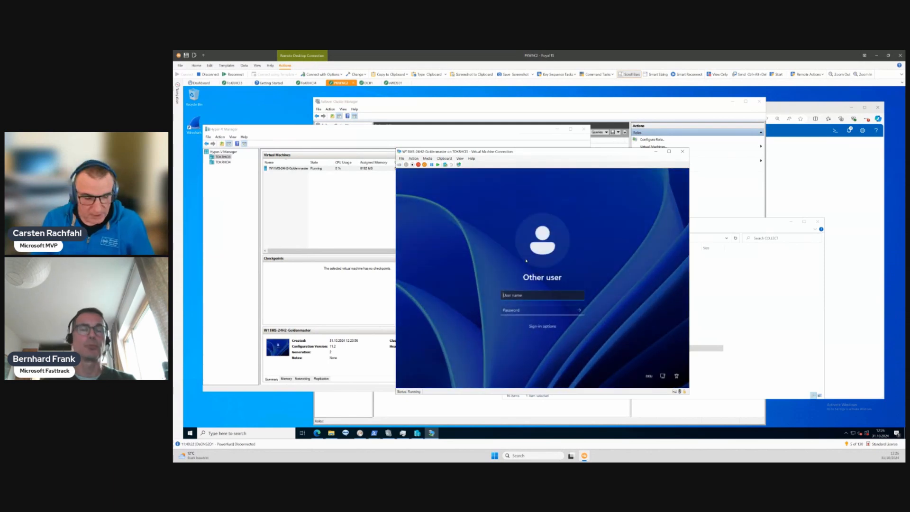
type("administ")
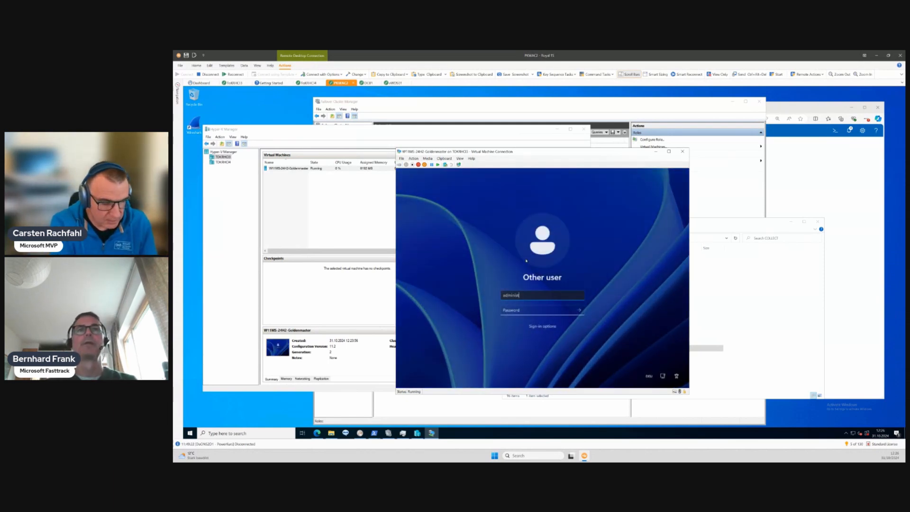
type("raotr")
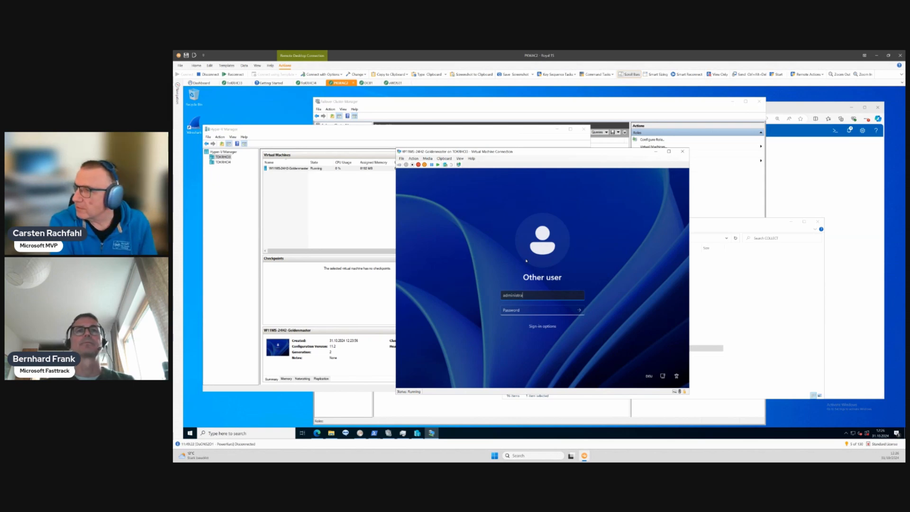
key("Tab")
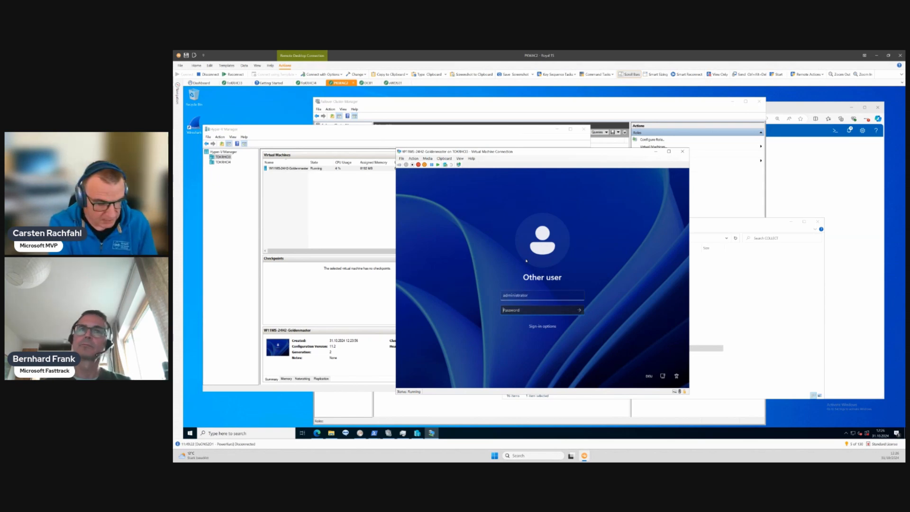
type("**********")
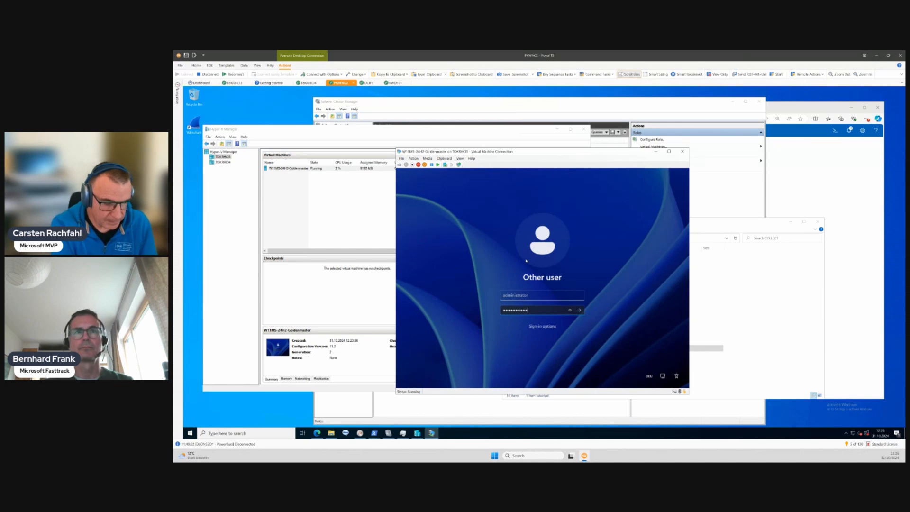
key("Return")
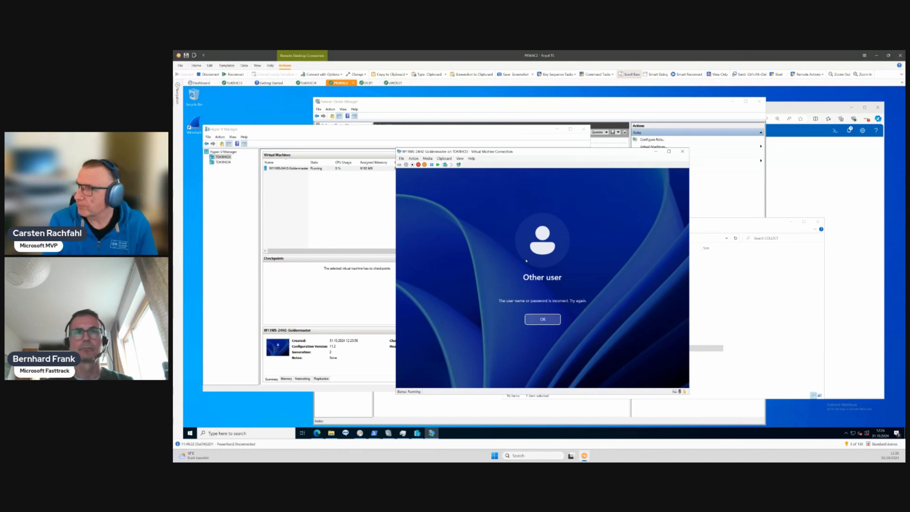
Dismiss the sign-in error, re-enter the administrator account's password, and sign in to Windows
left_click(541, 318)
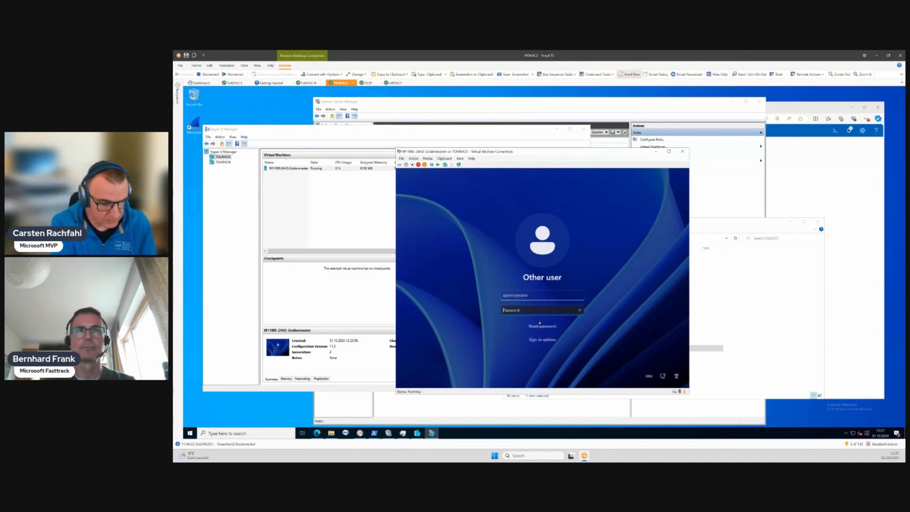
type("**")
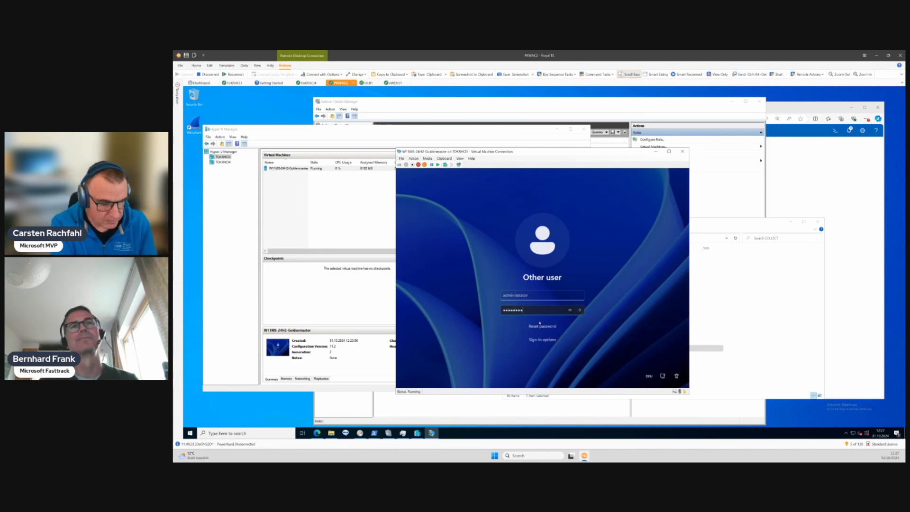
type("*******")
key("Return")
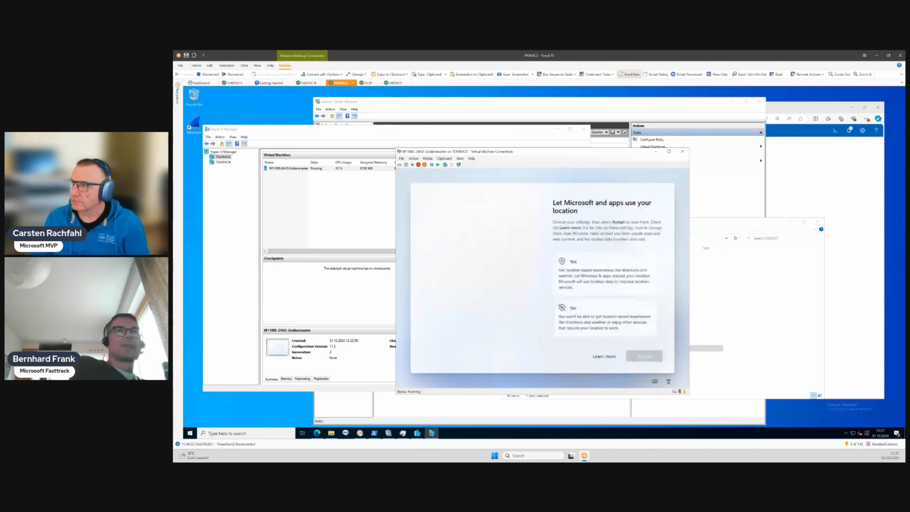
Choose No for location access and for Find my device in the Windows privacy setup
left_click(603, 334)
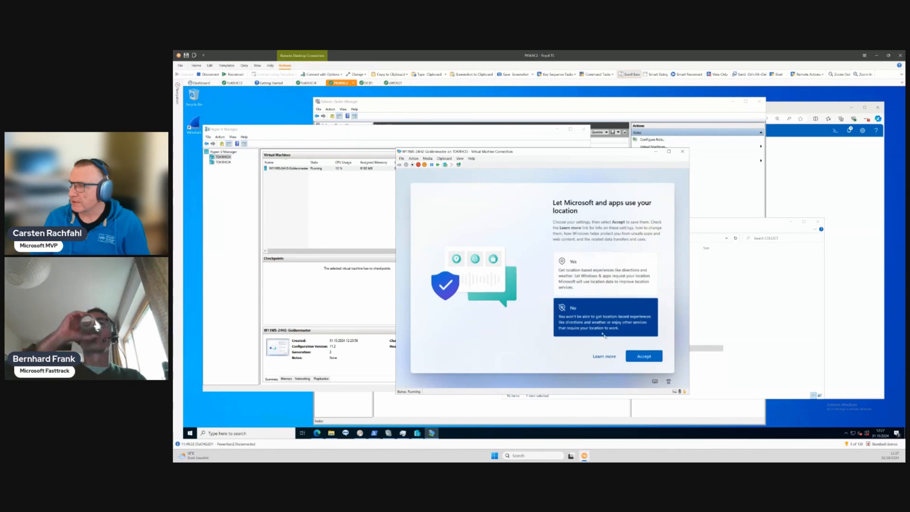
left_click(644, 356)
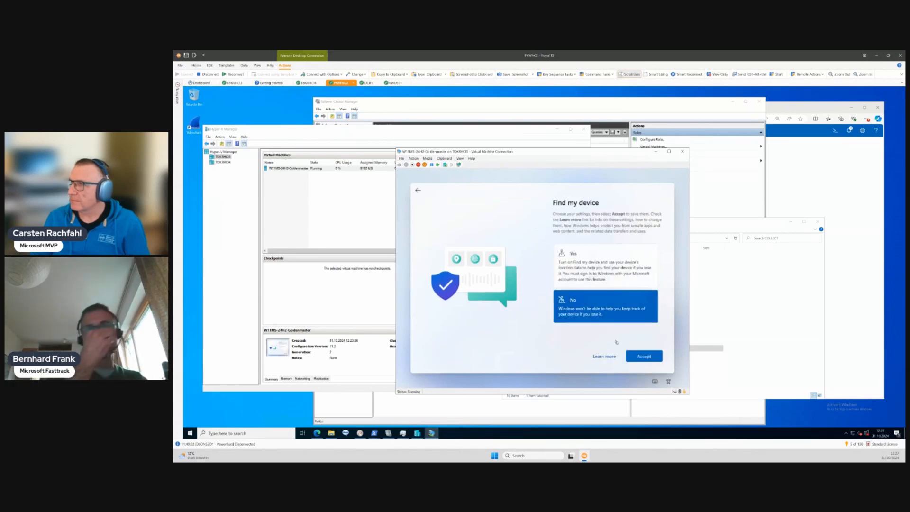
left_click(643, 356)
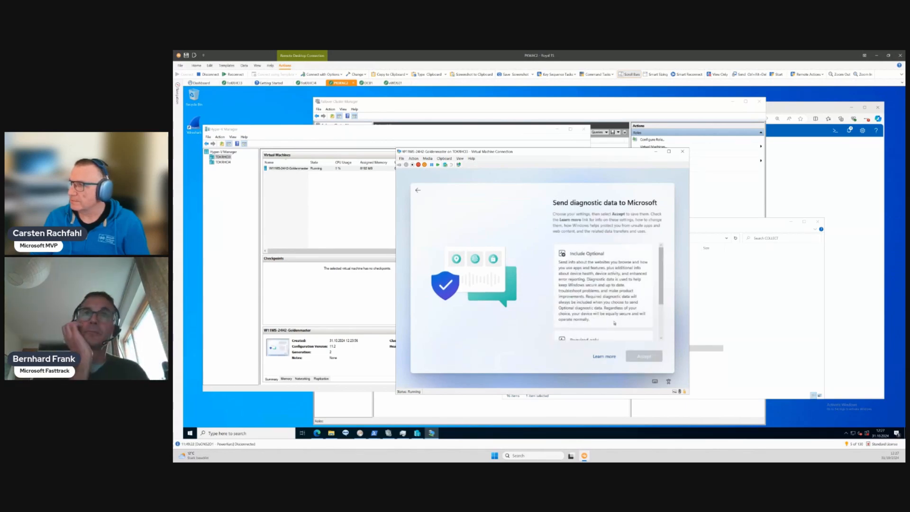
Accept a diagnostic data option, and choose No for improving inking and typing, tailored experiences and the advertising ID
left_click(614, 323)
left_click(645, 357)
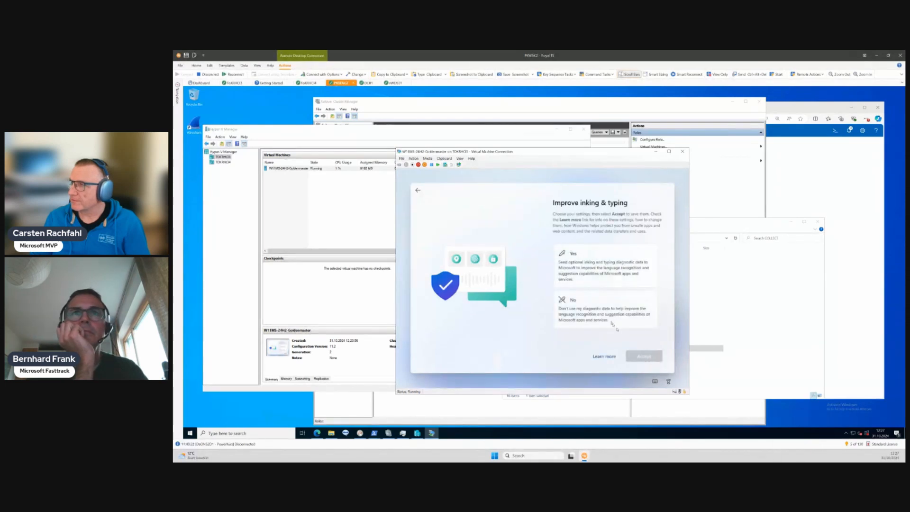
left_click(612, 323)
left_click(639, 357)
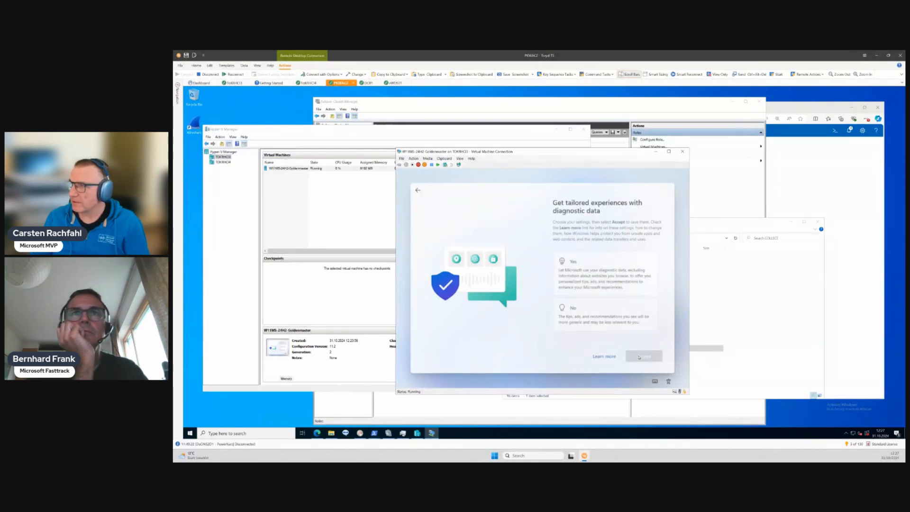
left_click(611, 313)
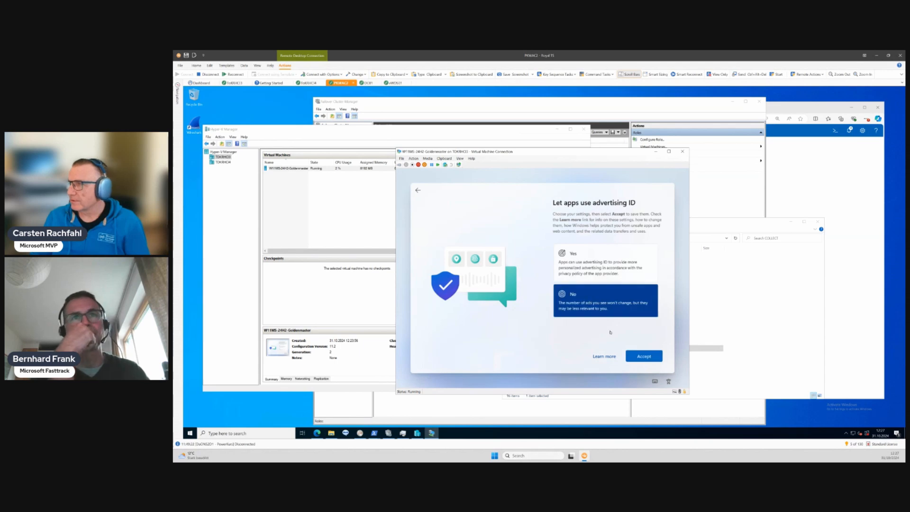
left_click(643, 356)
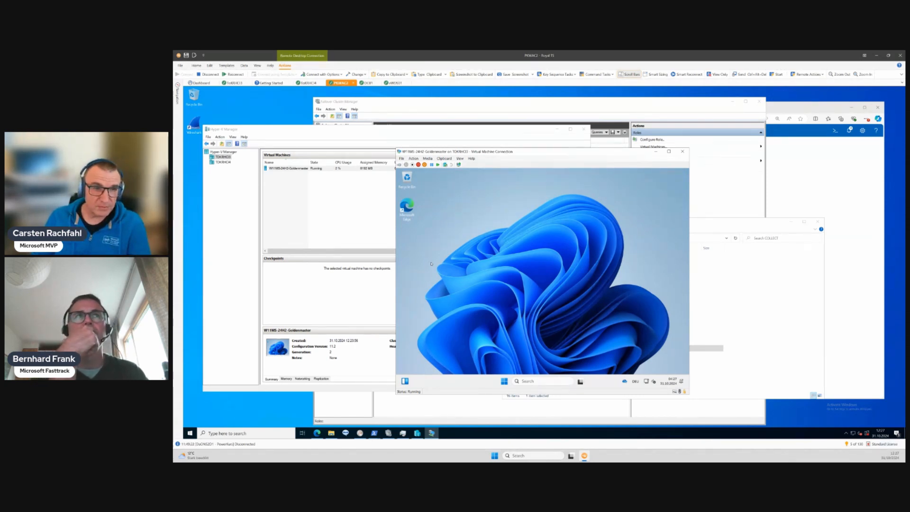
Take a checkpoint of the golden master virtual machine in Hyper-V Manager and select the new checkpoint
left_click(287, 134)
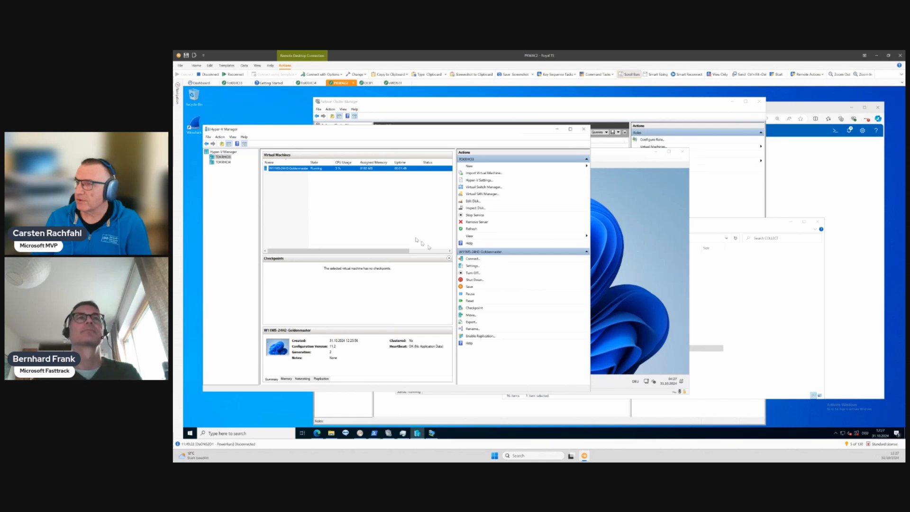
left_click(474, 308)
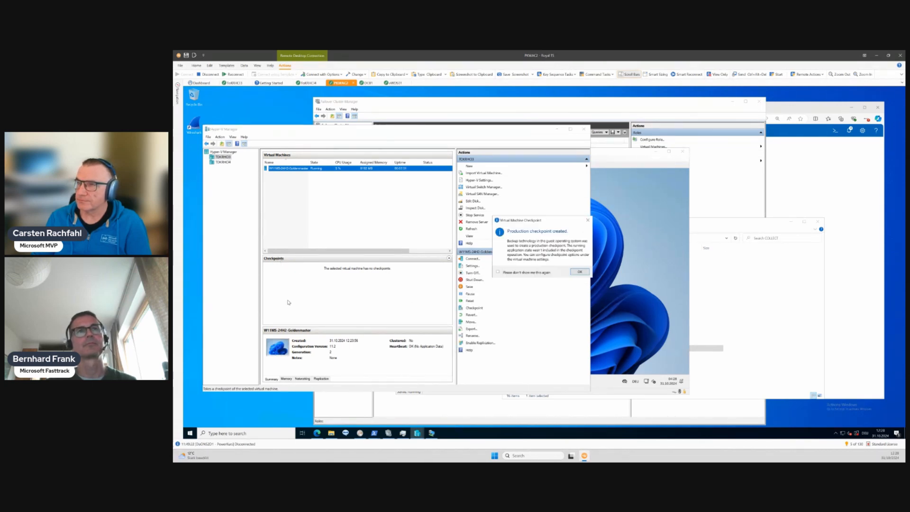
left_click(567, 274)
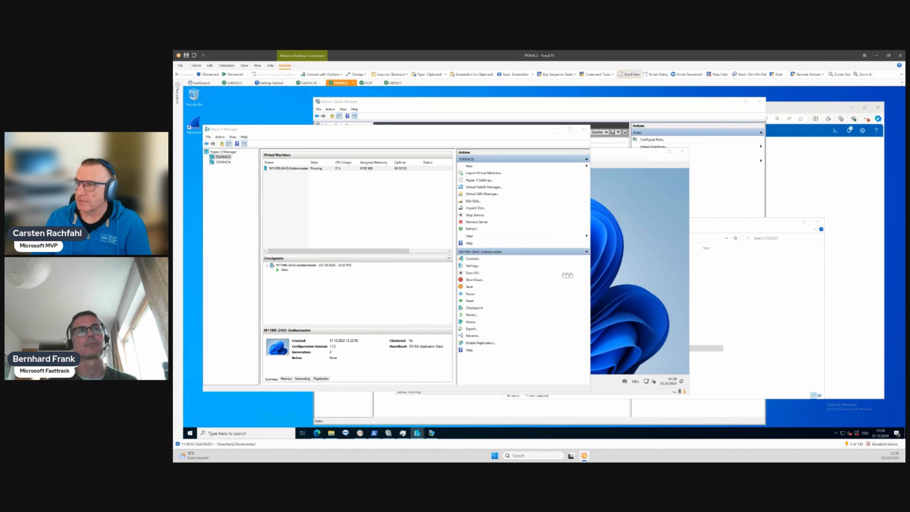
left_click(297, 265)
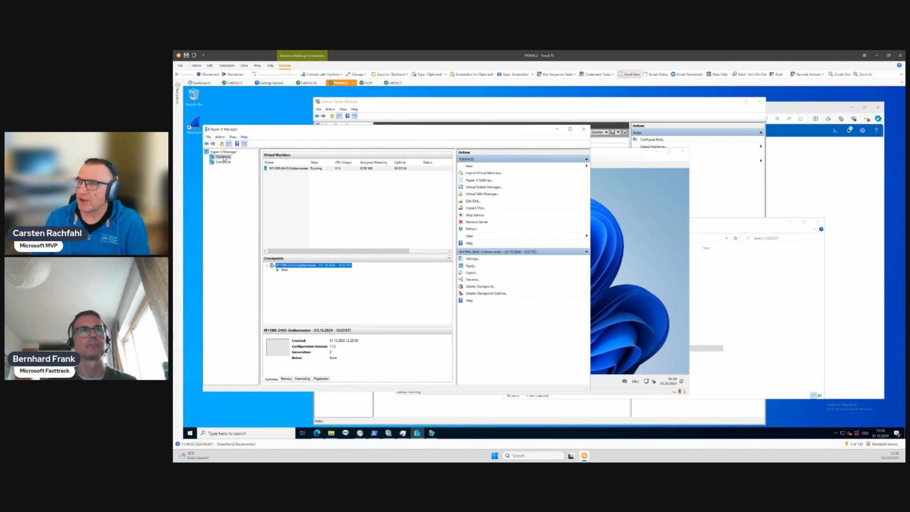
Change the golden master virtual machine's checkpoint type to Standard checkpoints and save the settings
left_click(274, 169)
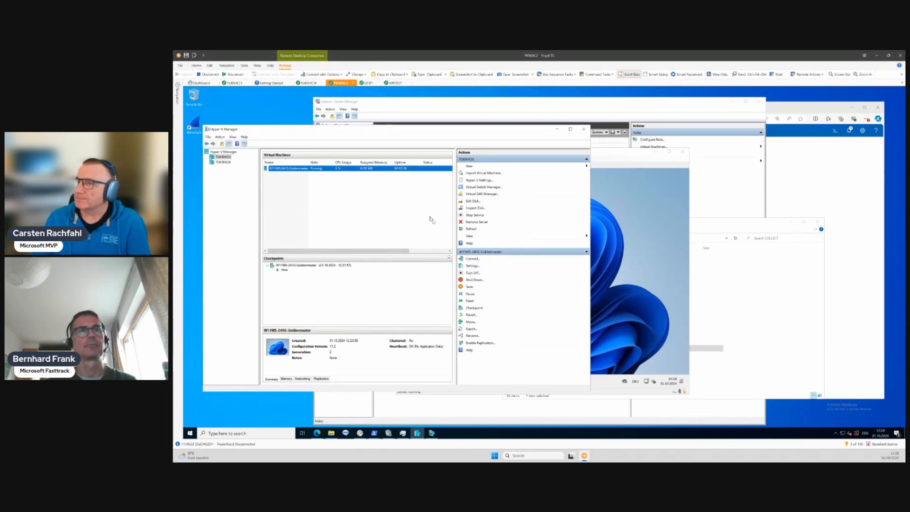
left_click(471, 266)
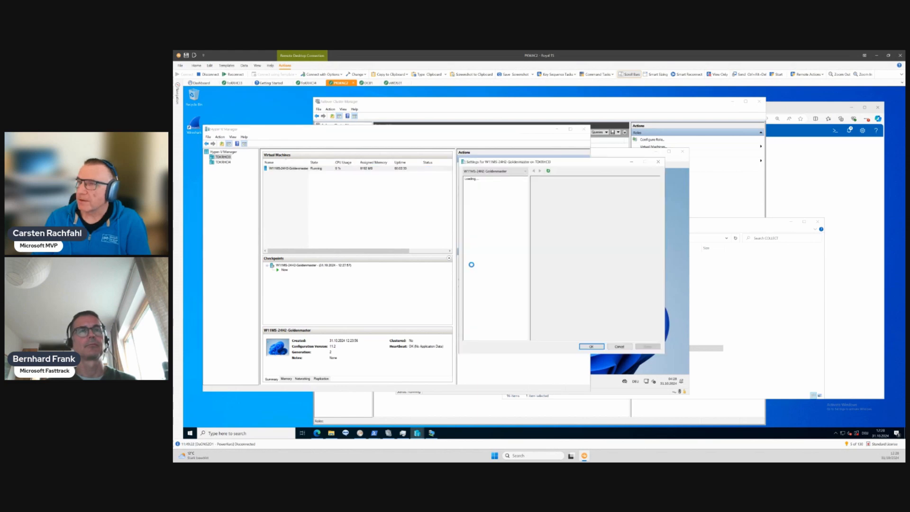
left_click(483, 275)
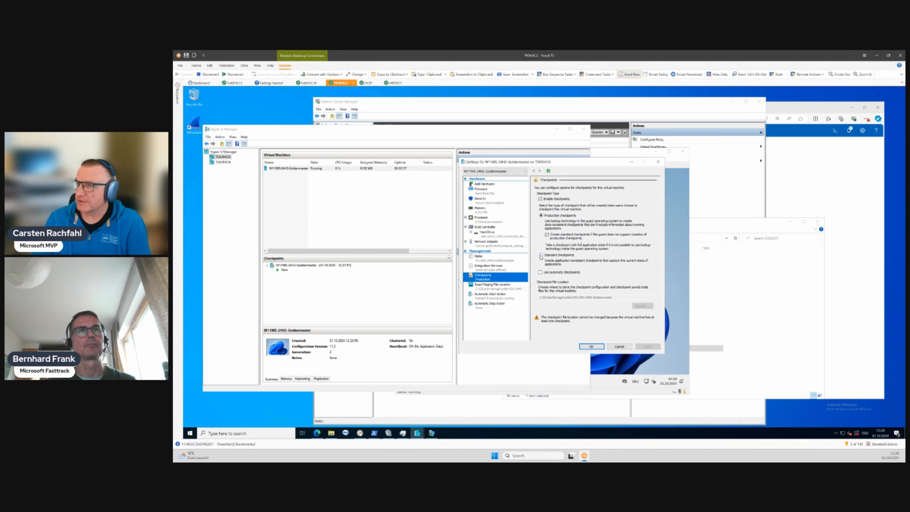
left_click(541, 255)
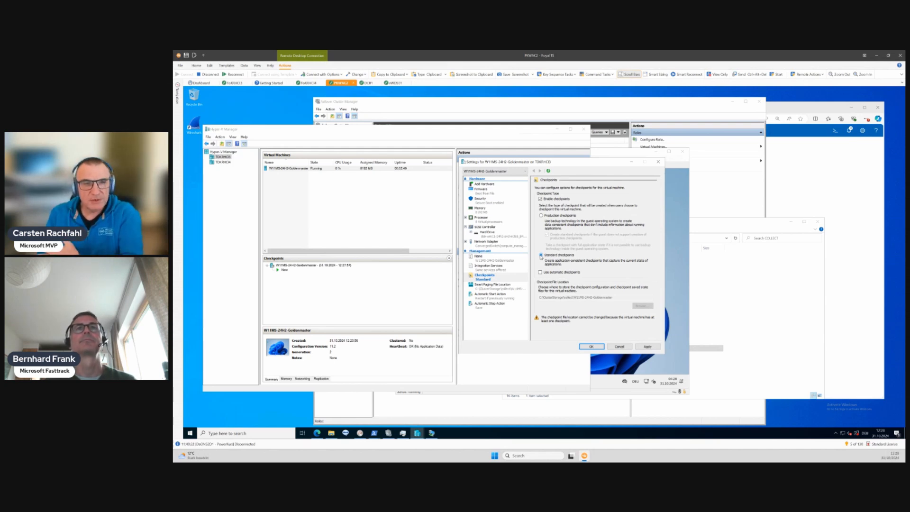
left_click(596, 346)
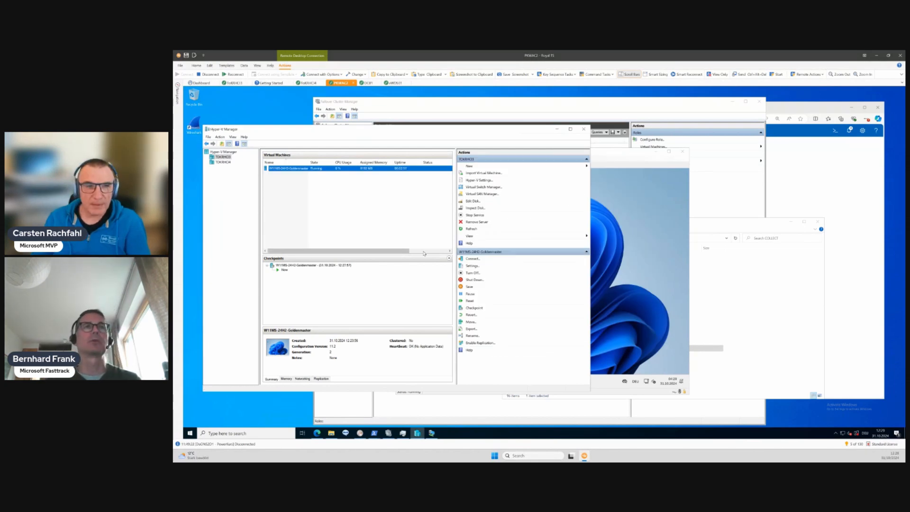
Rename the golden master's checkpoint by appending "- first Start" to its existing name
left_click(314, 266)
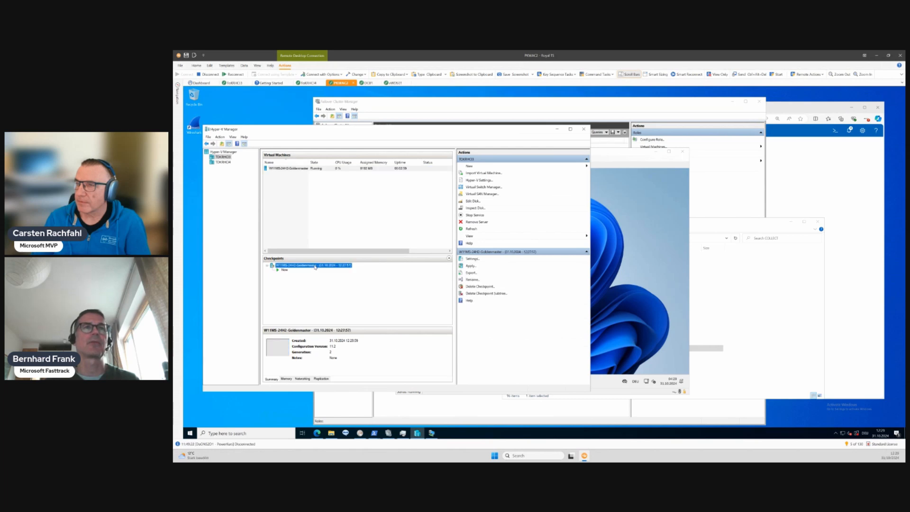
left_click(315, 265)
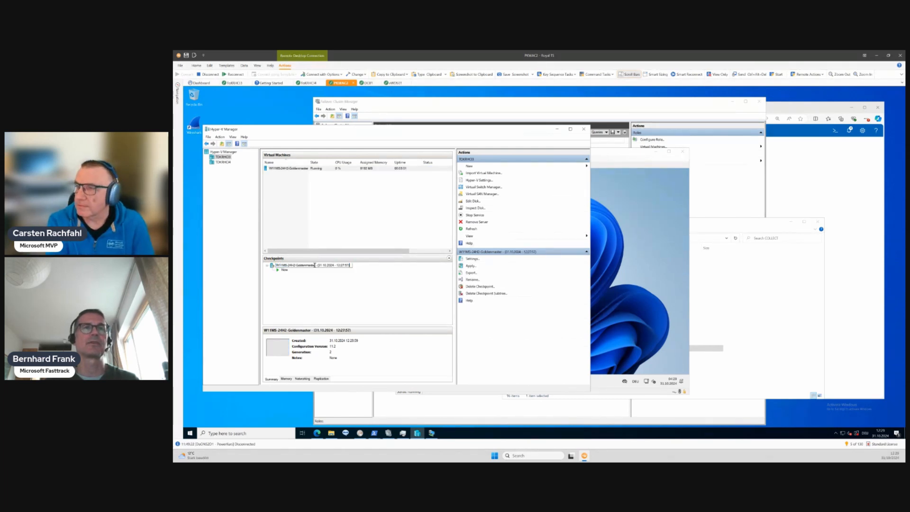
type("- first Start")
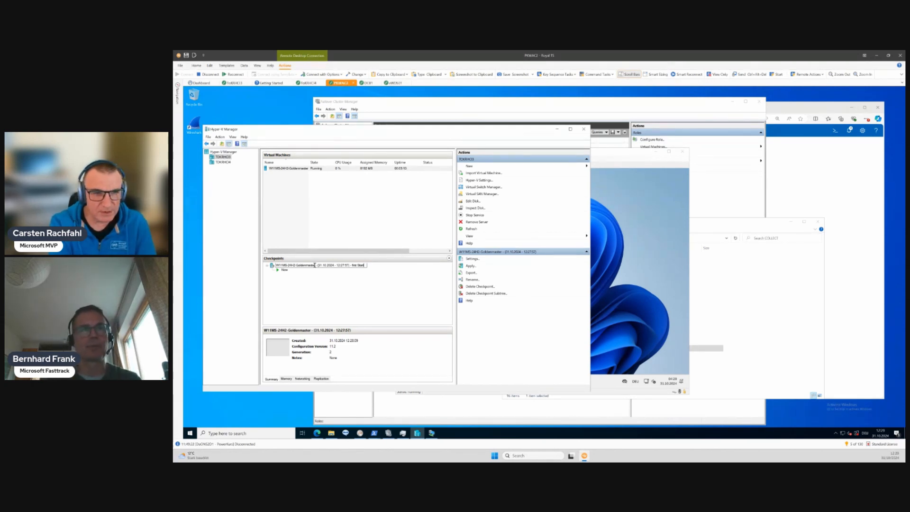
key("Return")
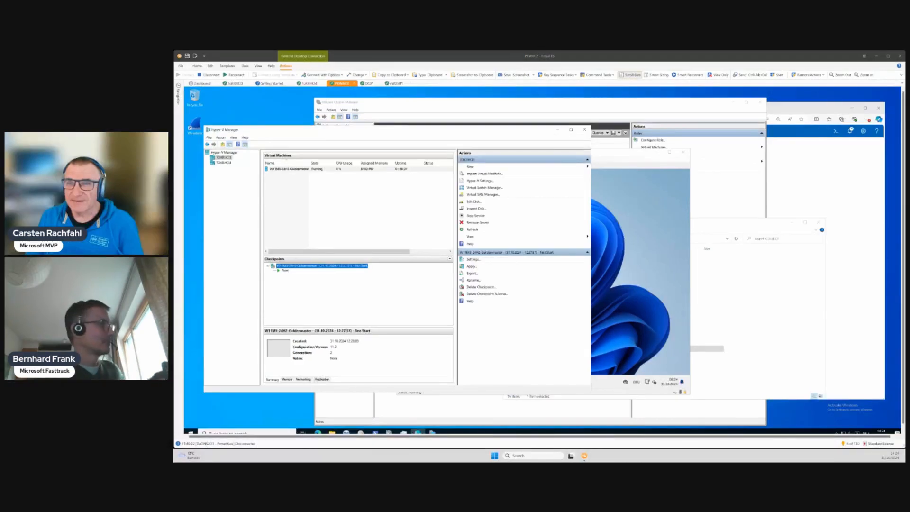
Return to the virtual machine's console, search Windows for "Update", open Windows Update, and check for updates
left_click(638, 286)
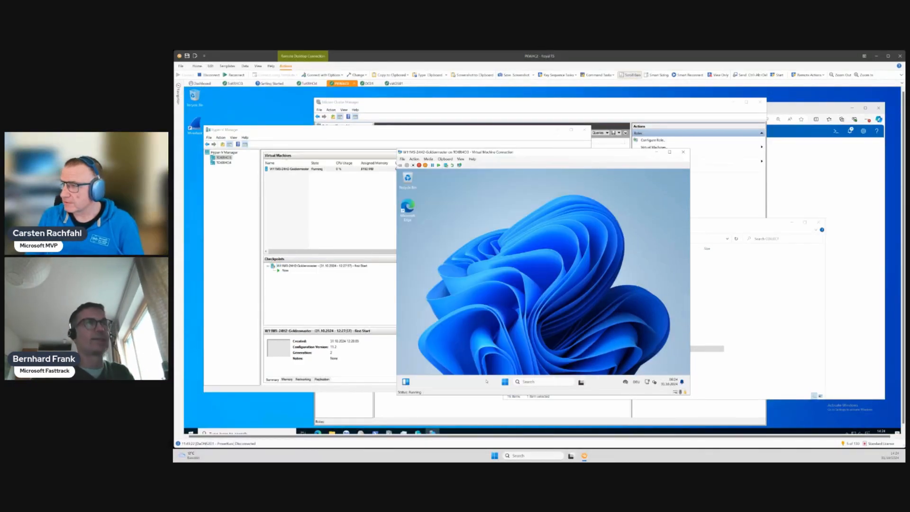
left_click(533, 382)
type("Upd")
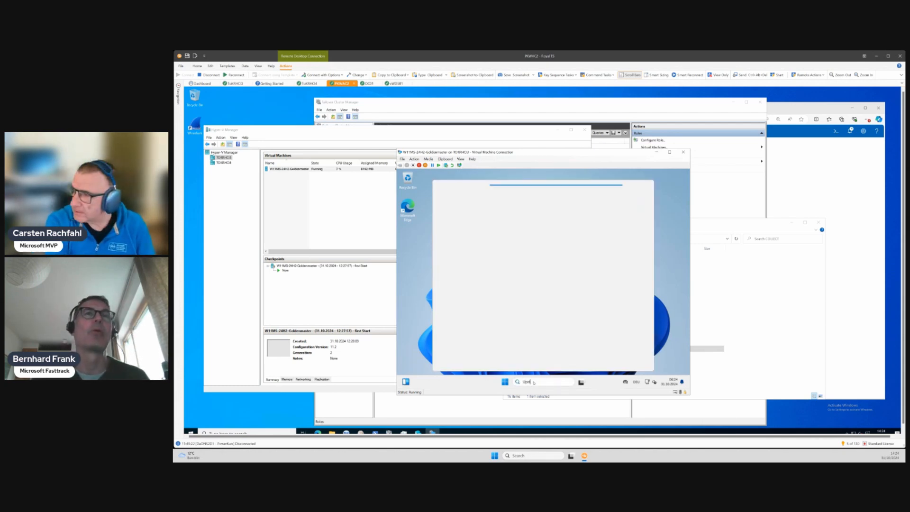
type("ate")
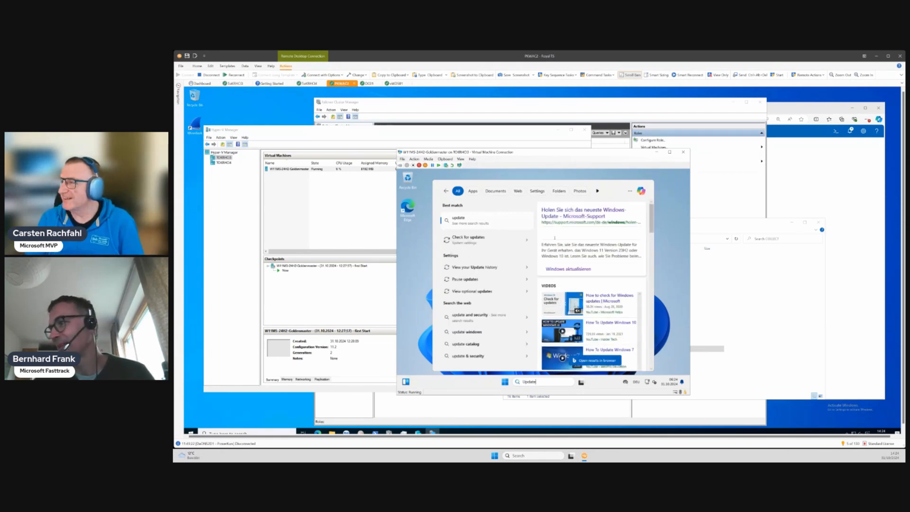
left_click(465, 238)
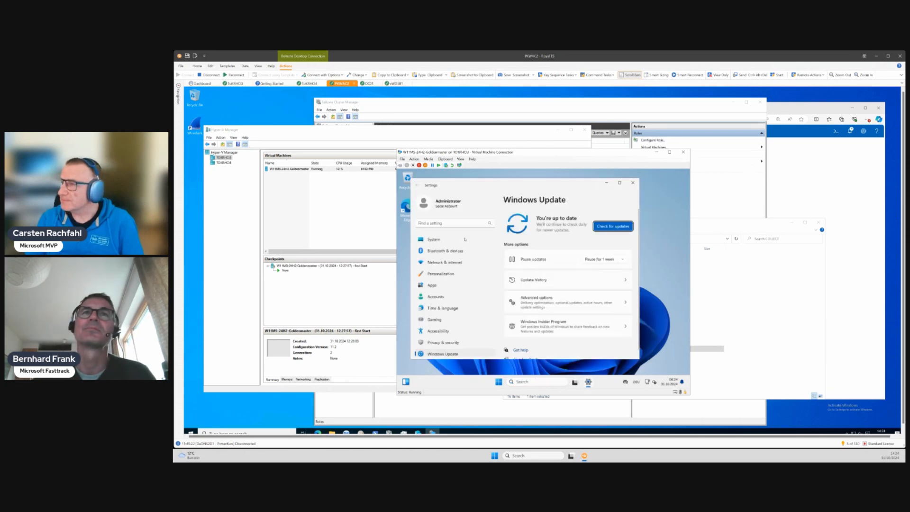
left_click(613, 227)
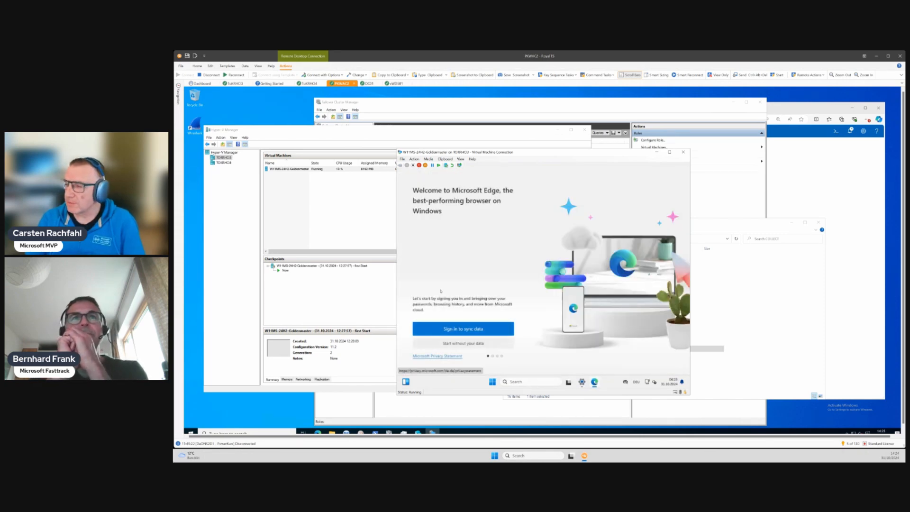
Complete the Microsoft Edge first-run setup without signing in or importing Google data, disallow both data-sharing options, and close the extra tab
left_click(455, 344)
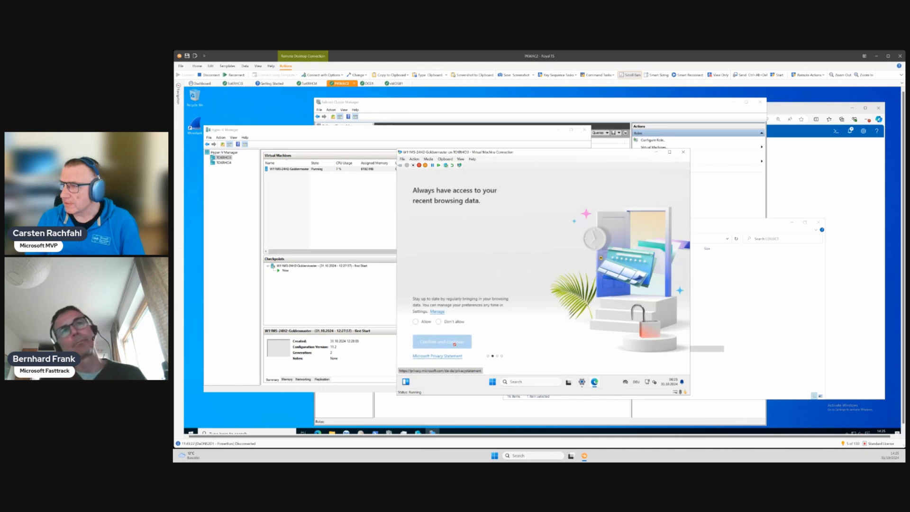
left_click(438, 321)
left_click(434, 342)
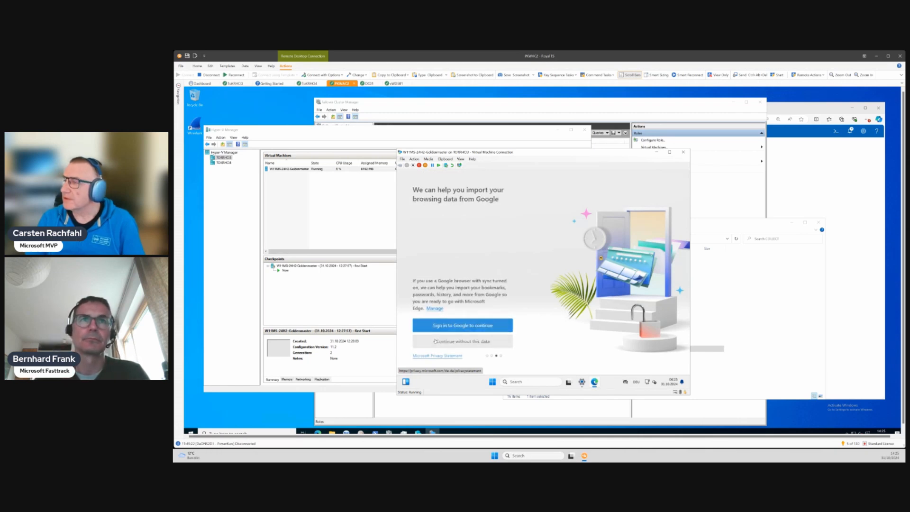
left_click(438, 341)
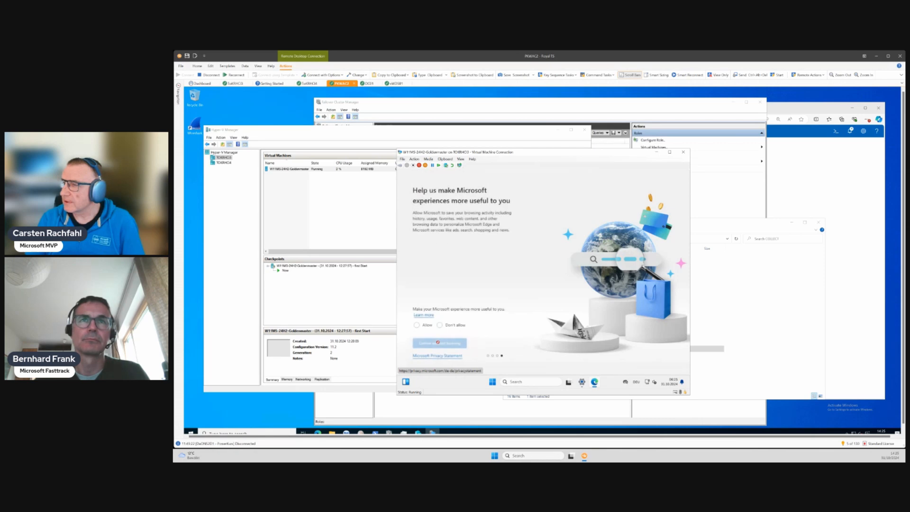
left_click(439, 324)
left_click(438, 342)
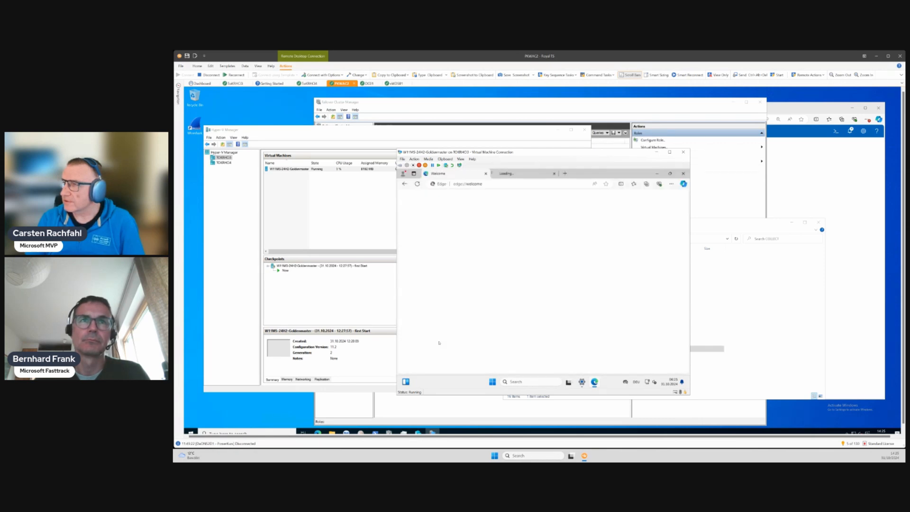
left_click(554, 174)
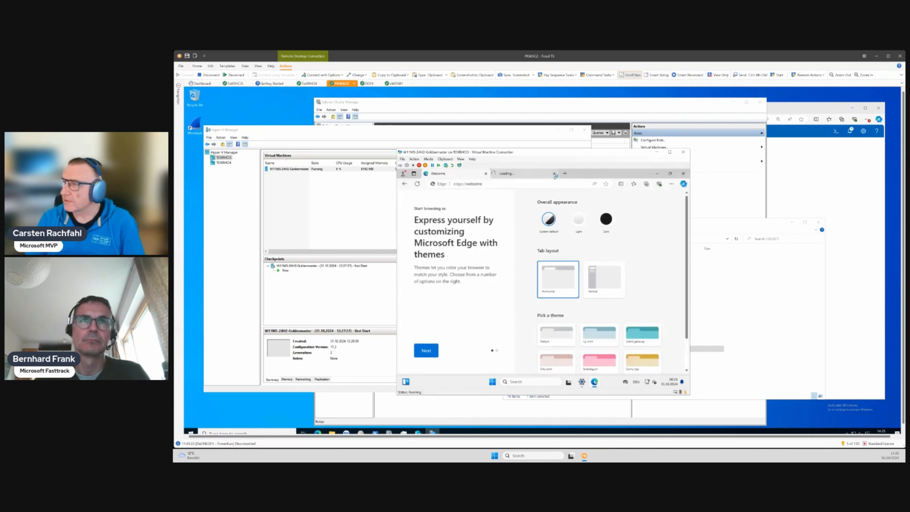
Search the web for "vs code", open the official Visual Studio Code website, and dismiss the cookie prompts
left_click(490, 183)
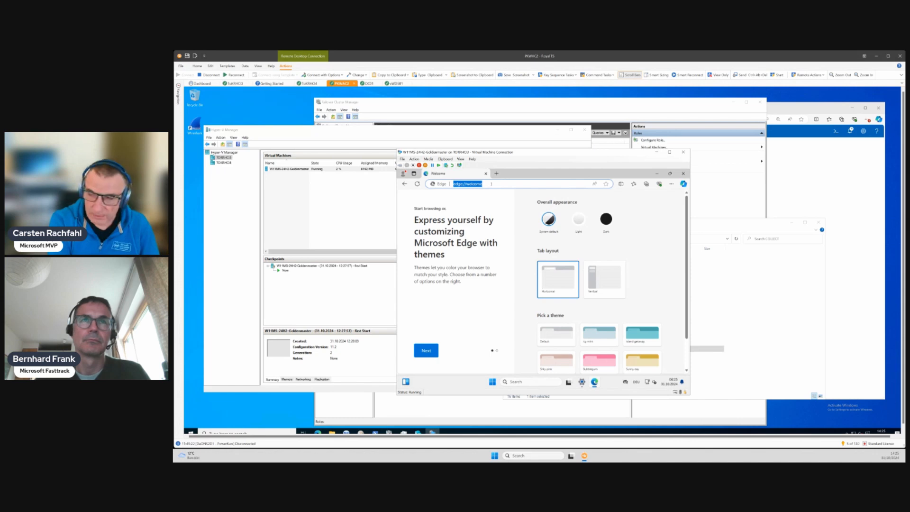
key("Return")
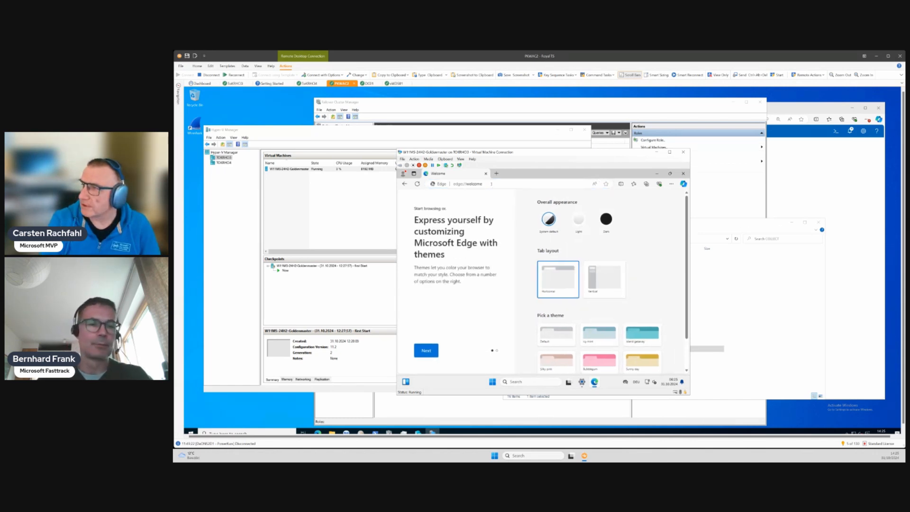
left_click(491, 184)
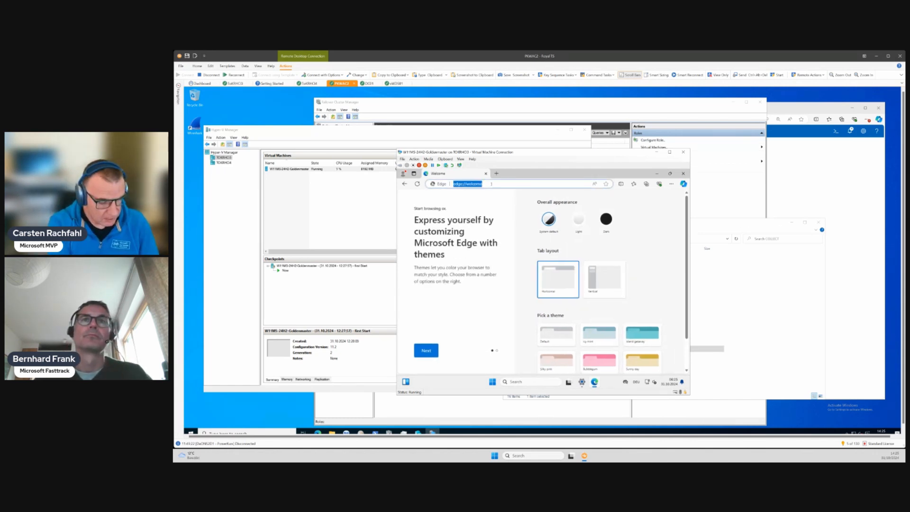
type("vs code")
key("Return")
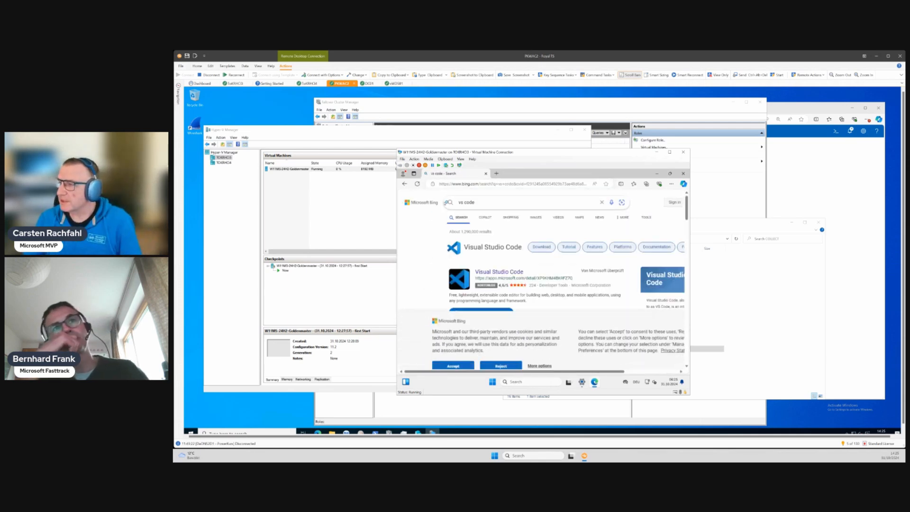
left_click(456, 354)
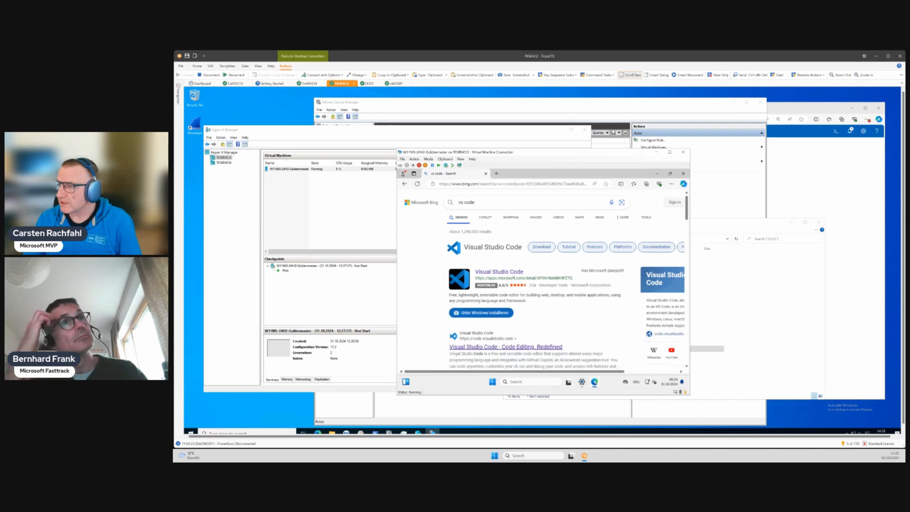
left_click(497, 347)
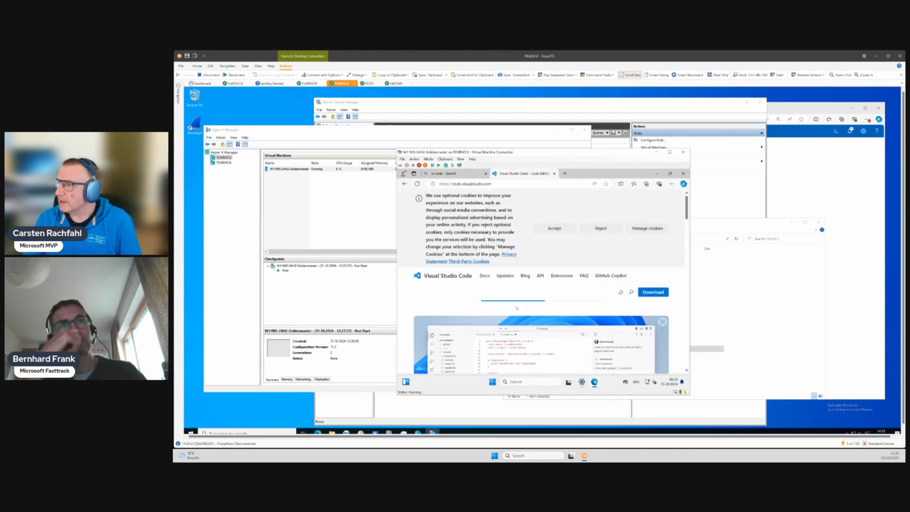
left_click(554, 229)
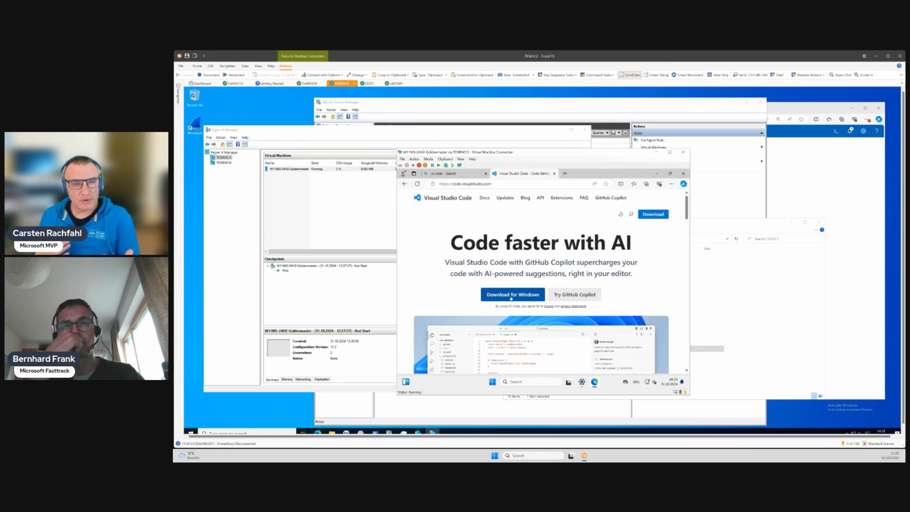
Download the x64 System Installer for Windows from the Visual Studio Code download page
left_click(510, 298)
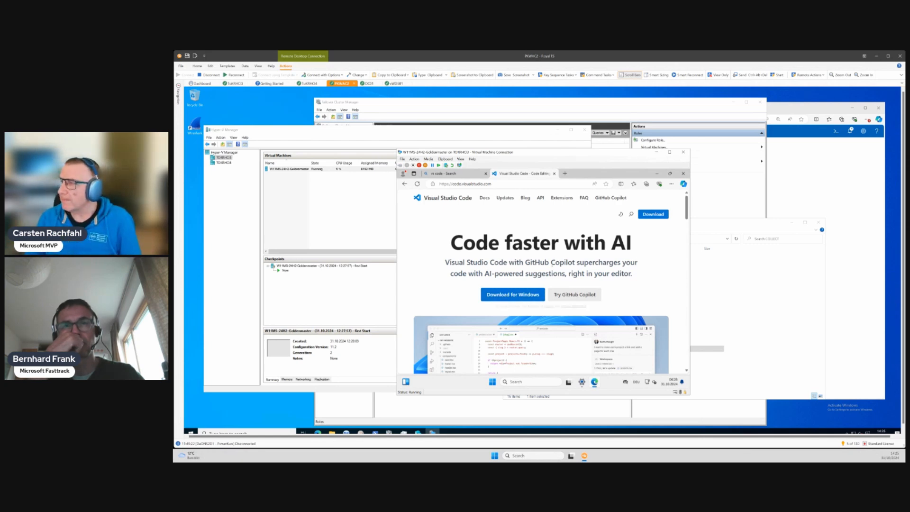
left_click(653, 216)
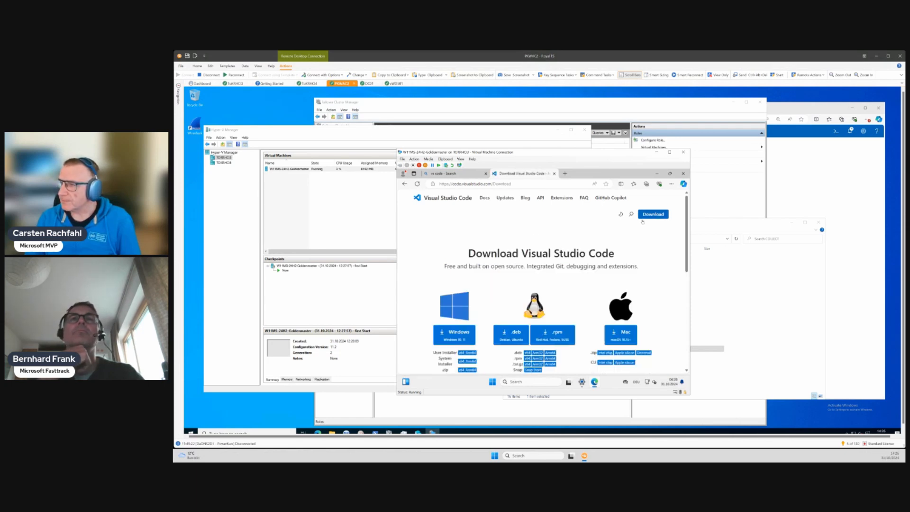
scroll(537, 254, "down", 1)
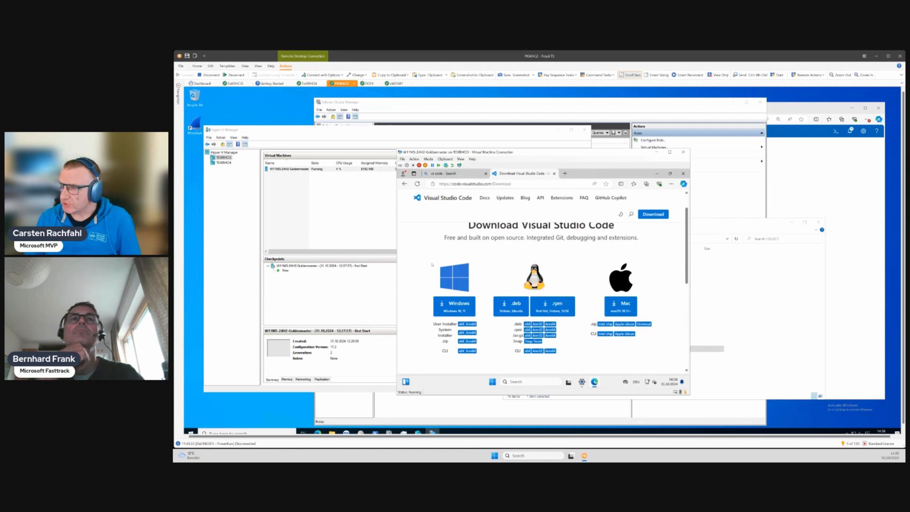
left_click(451, 308)
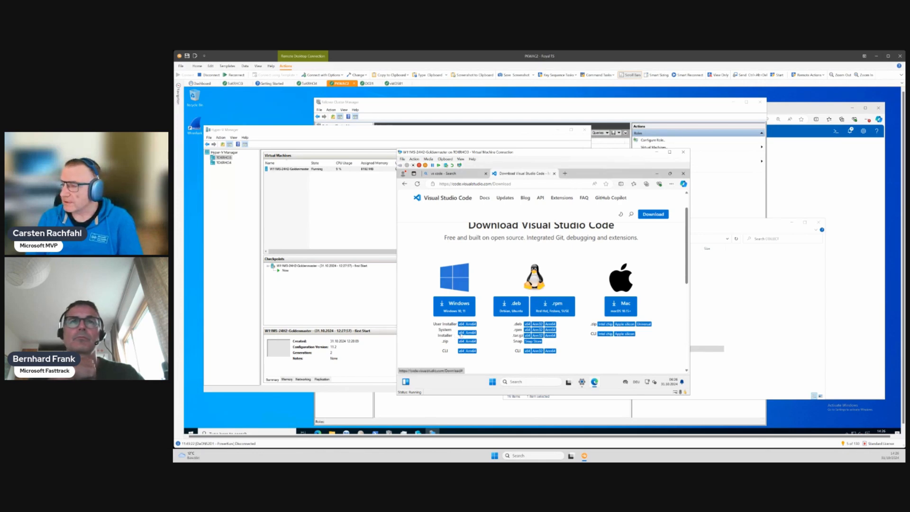
left_click(460, 333)
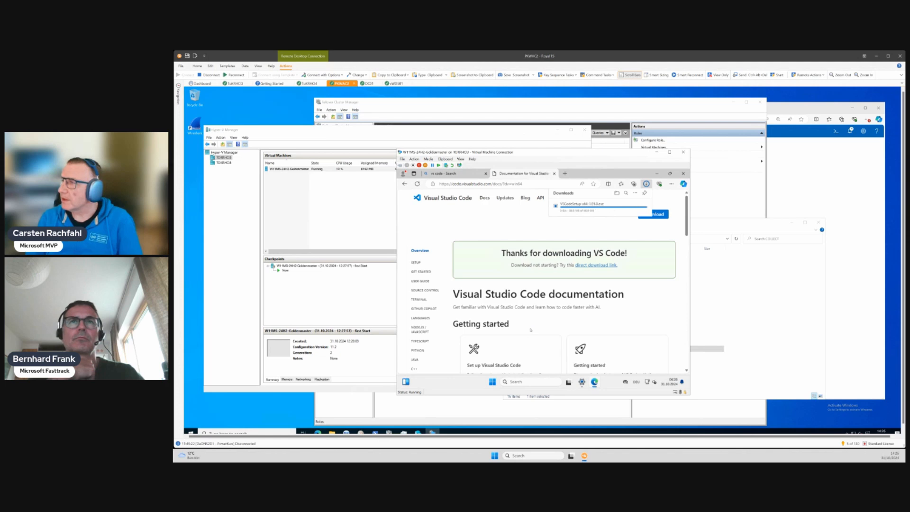
Open the Downloads folder containing the Visual Studio Code installer, minimize the browser, and close the Windows Update settings after checking the update status
left_click(617, 193)
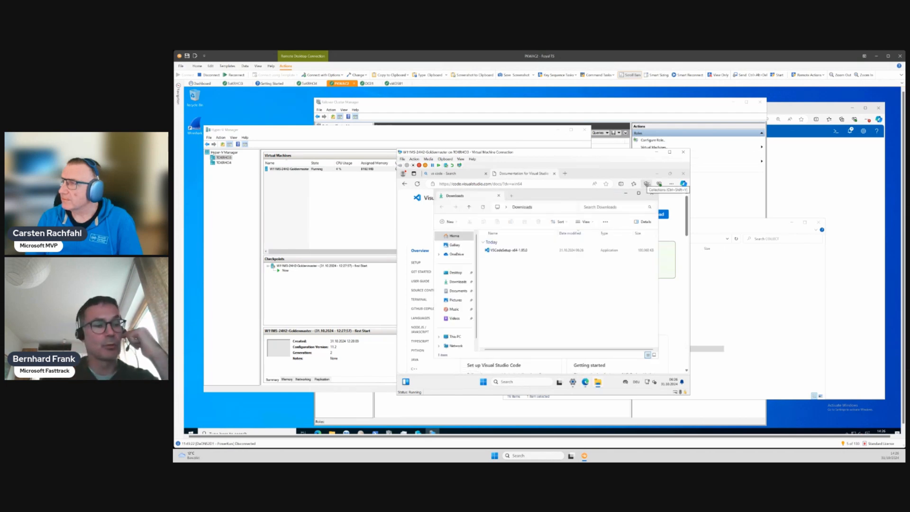
left_click(656, 173)
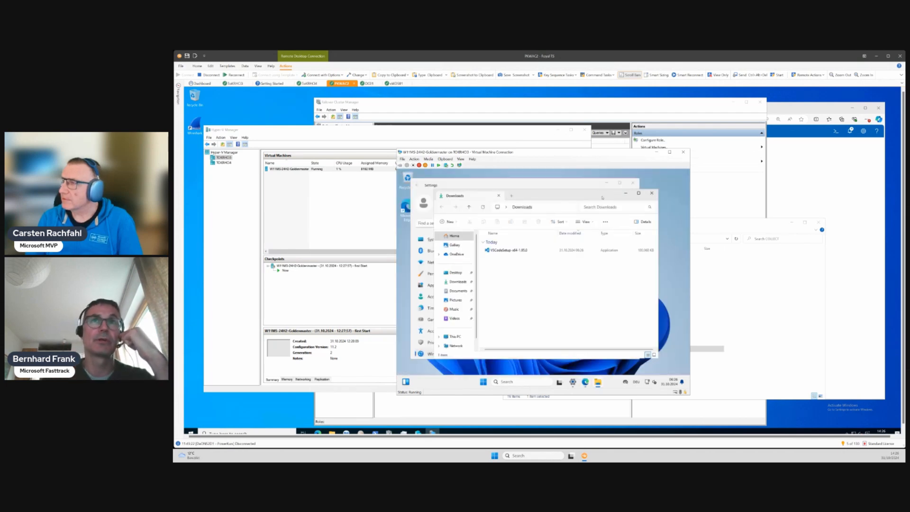
left_click_drag(570, 195, 573, 210)
left_click_drag(587, 216, 596, 211)
left_click(516, 185)
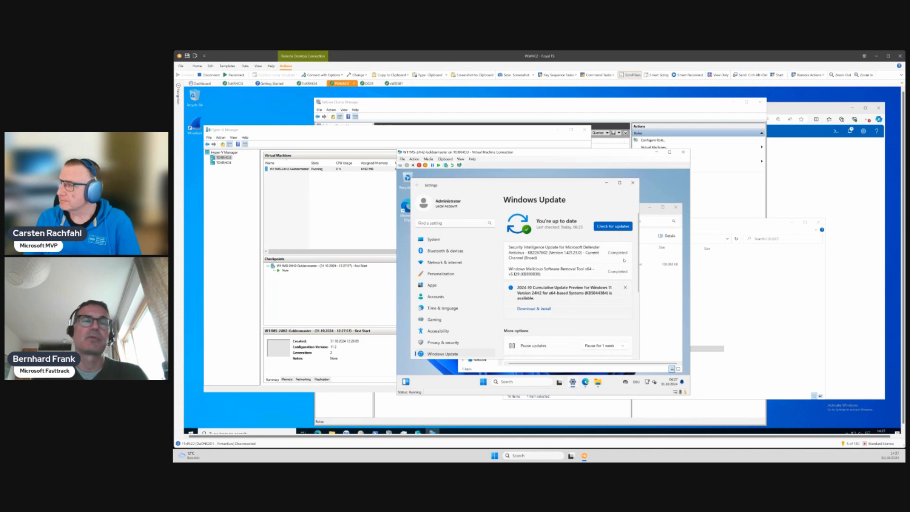
left_click(632, 183)
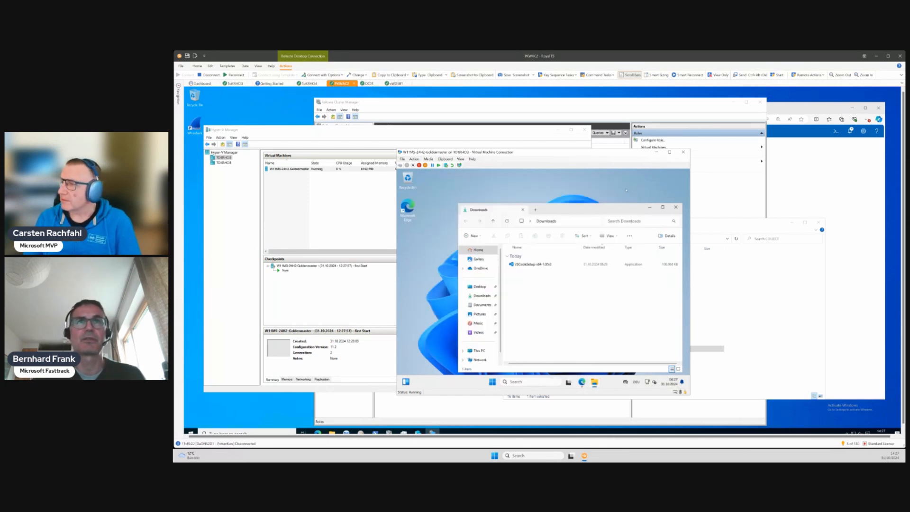
Take another checkpoint of the running golden master virtual machine in Hyper-V Manager
left_click(351, 238)
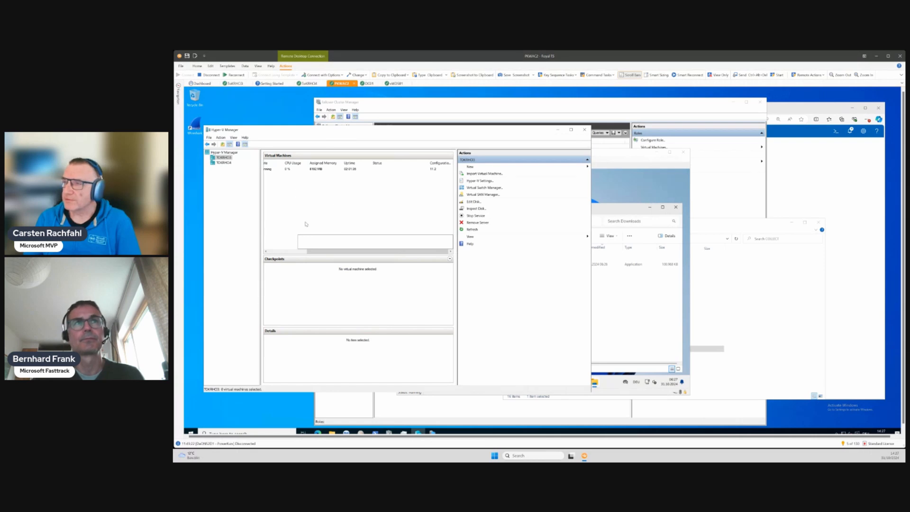
scroll(306, 224, "left", 3)
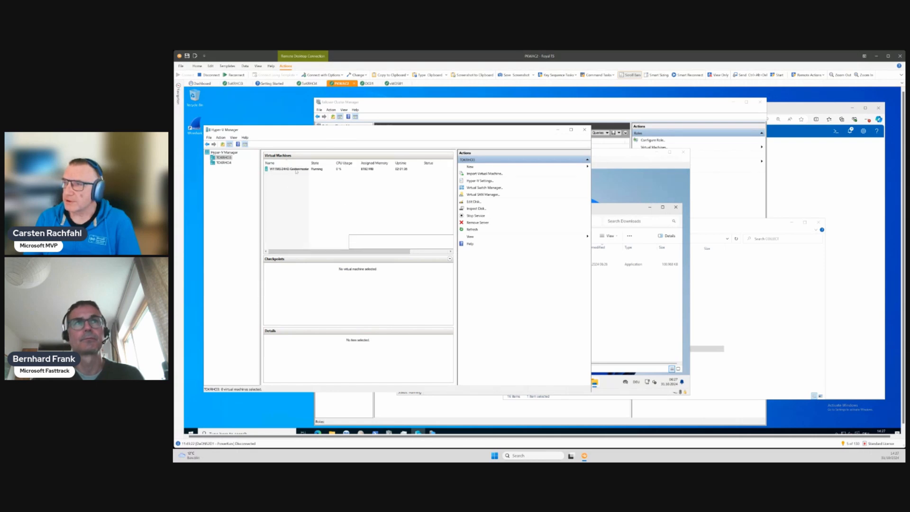
left_click(296, 170)
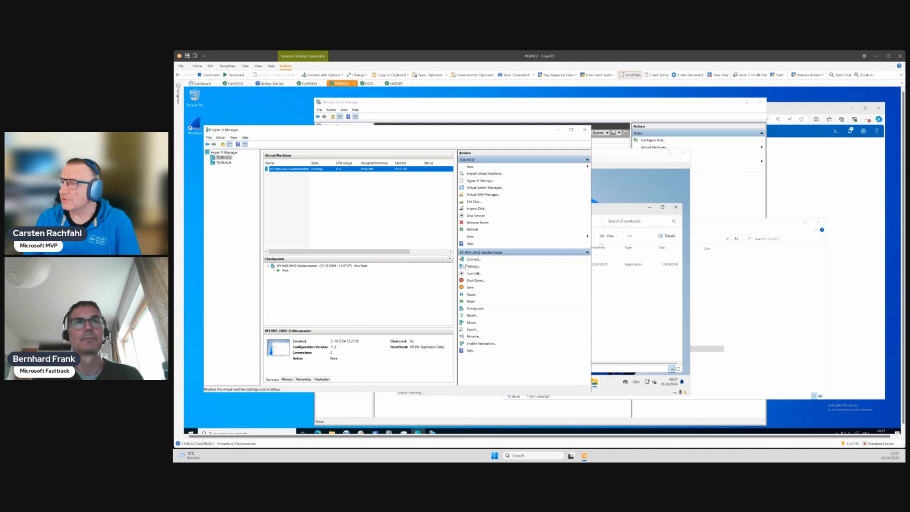
left_click(470, 308)
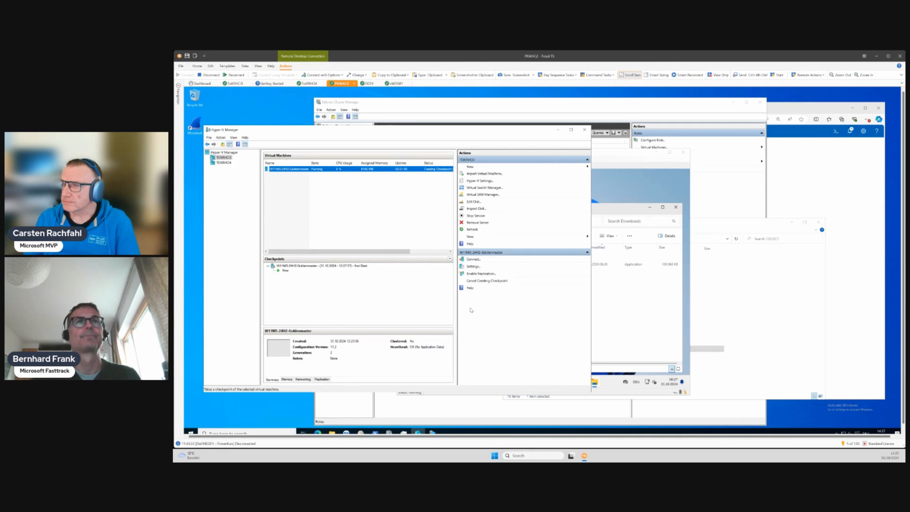
Rename the new checkpoint by appending "- bevore VSCode Installation" to its existing name
left_click(353, 271)
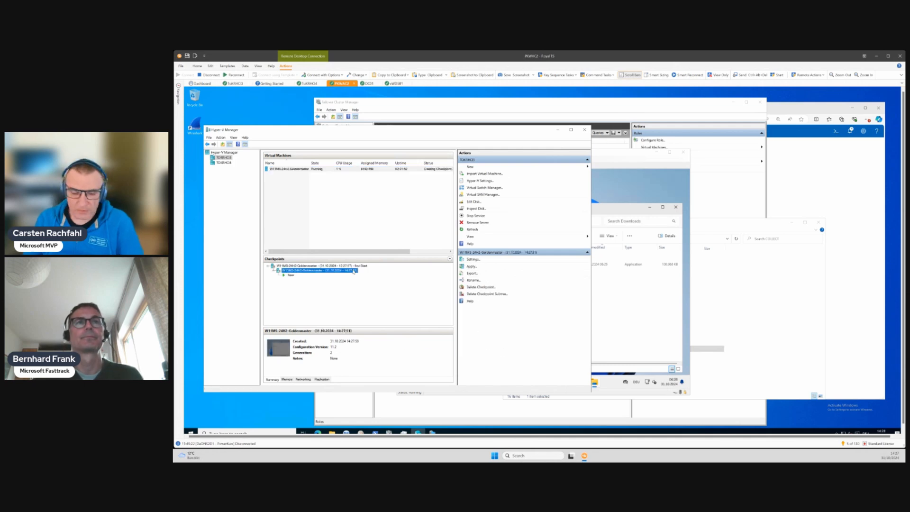
left_click(352, 271)
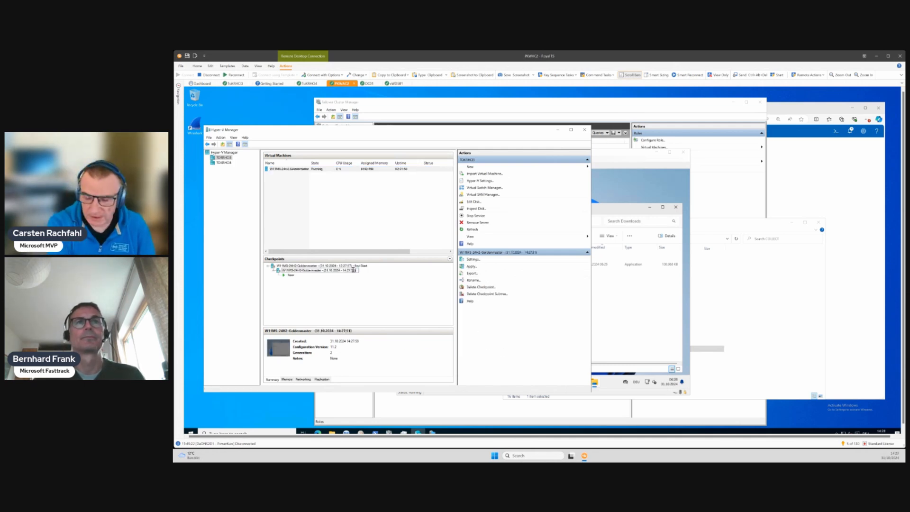
type("- bevore")
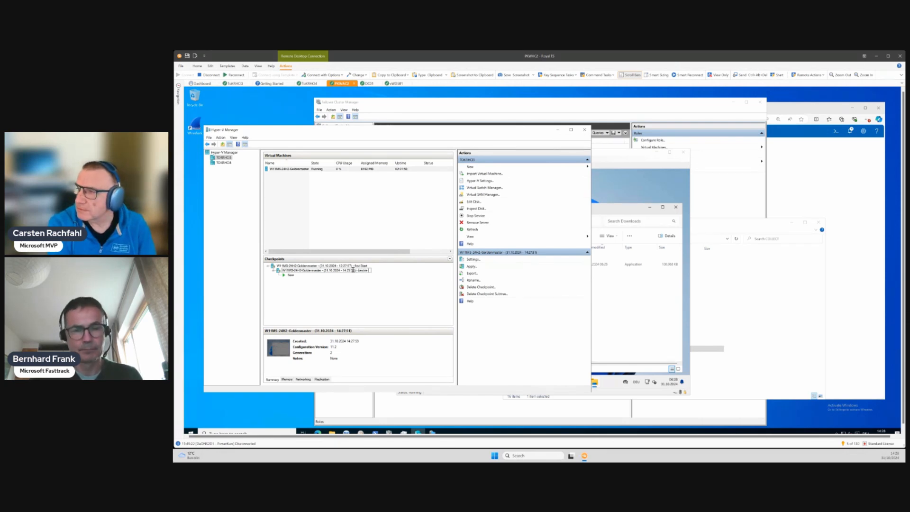
key("BackSpace")
key("BackSpace")
type("V")
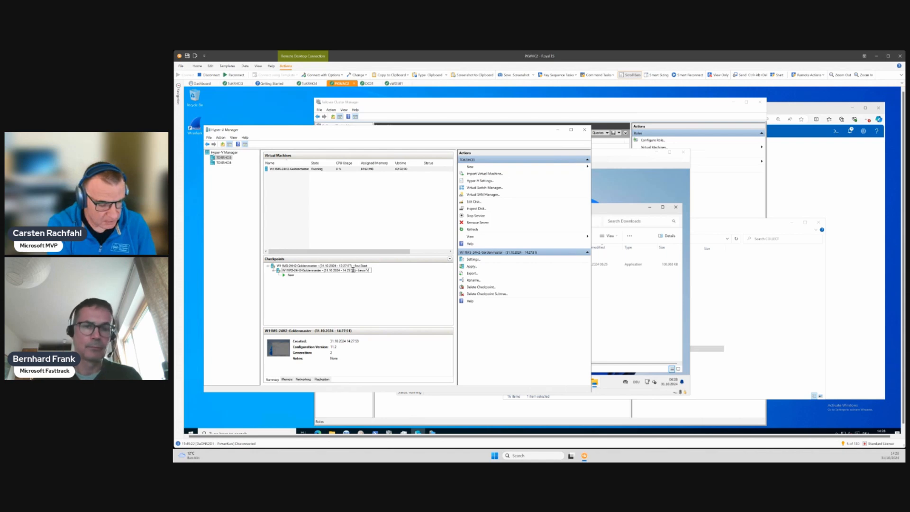
type("SCode")
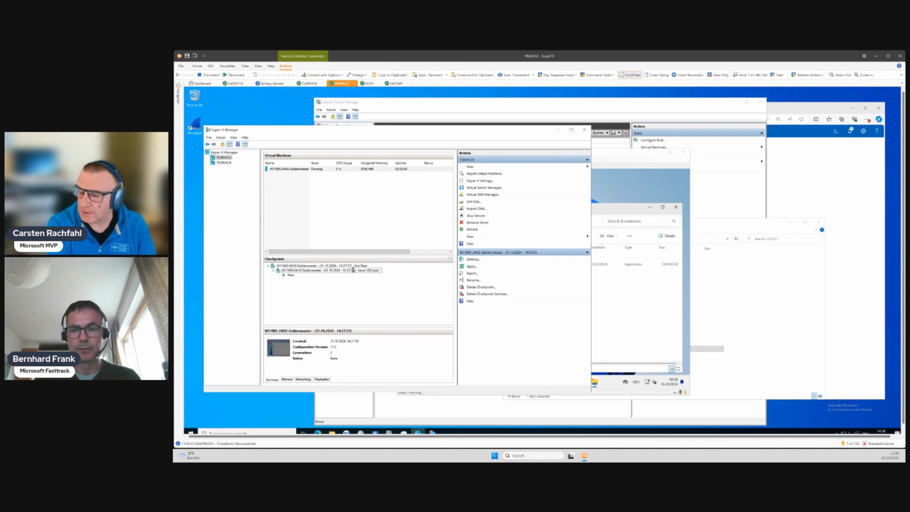
type(" installed")
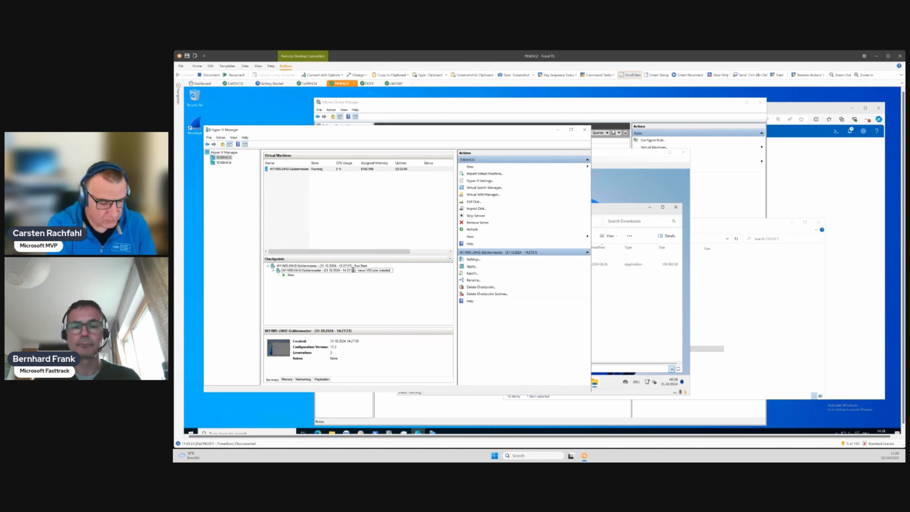
type("ion")
key("Return")
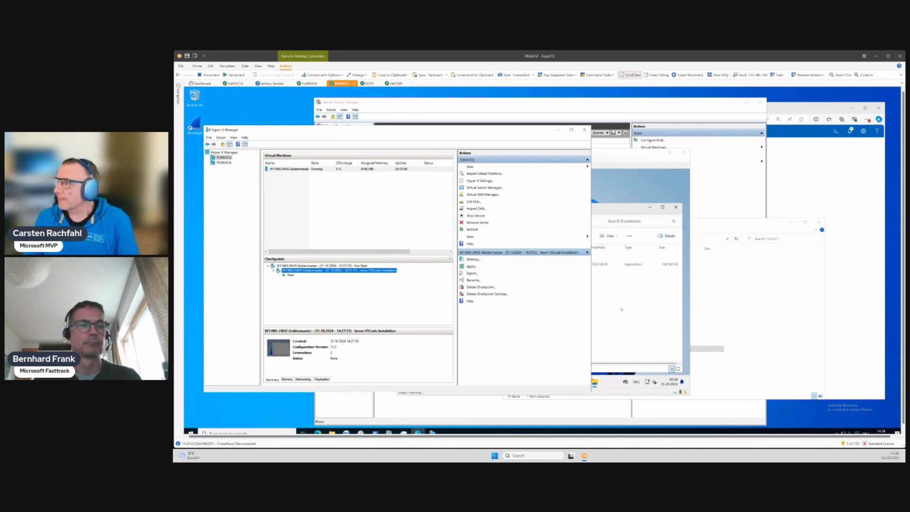
Start the Visual Studio Code installer from the virtual machine's Downloads folder and accept the license agreement
left_click(621, 309)
left_click(527, 264)
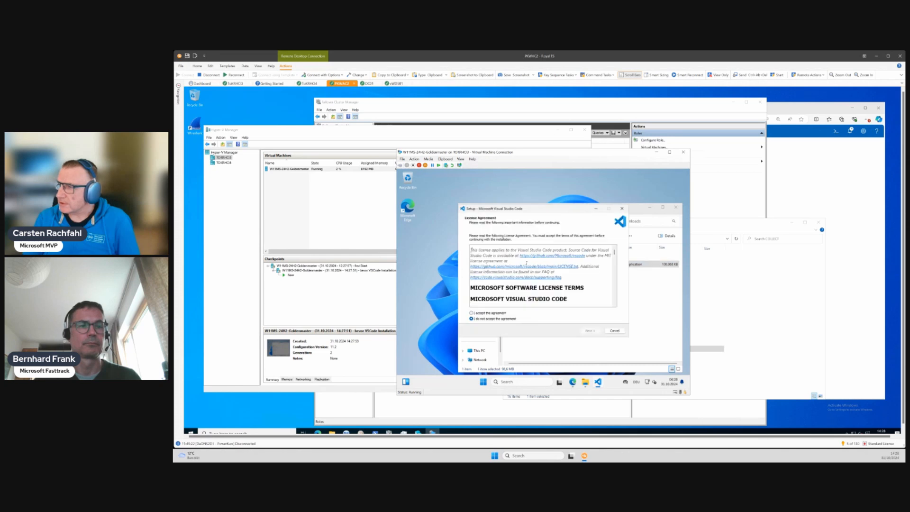
left_click(484, 314)
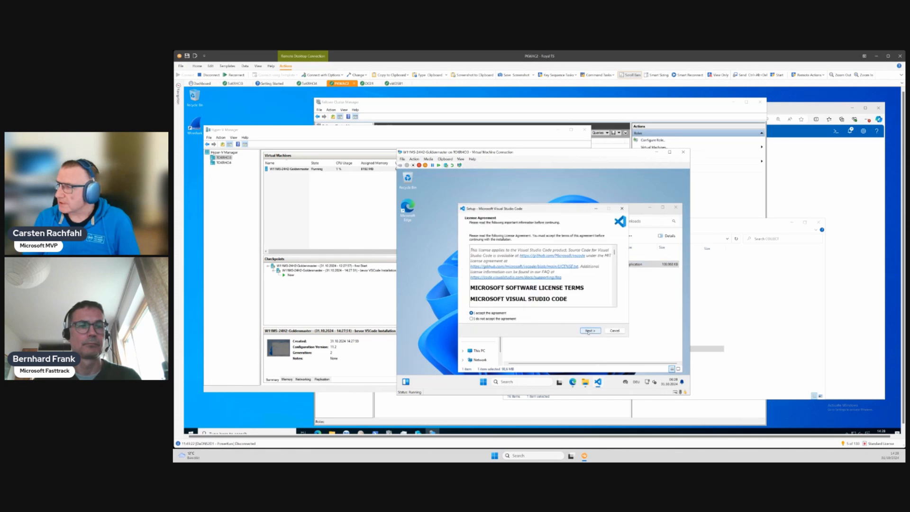
key("Return")
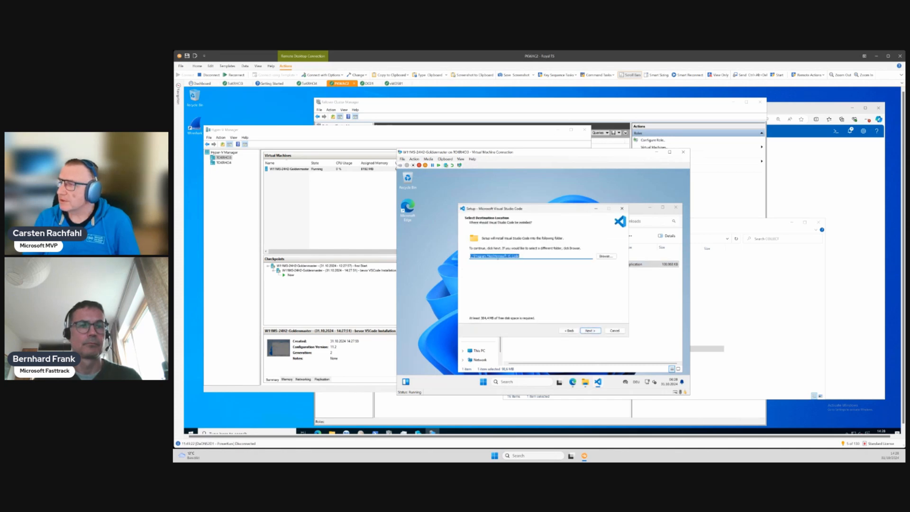
Install Visual Studio Code with the default destination, Start Menu folder and additional tasks, and finish setup without launching it
left_click(596, 332)
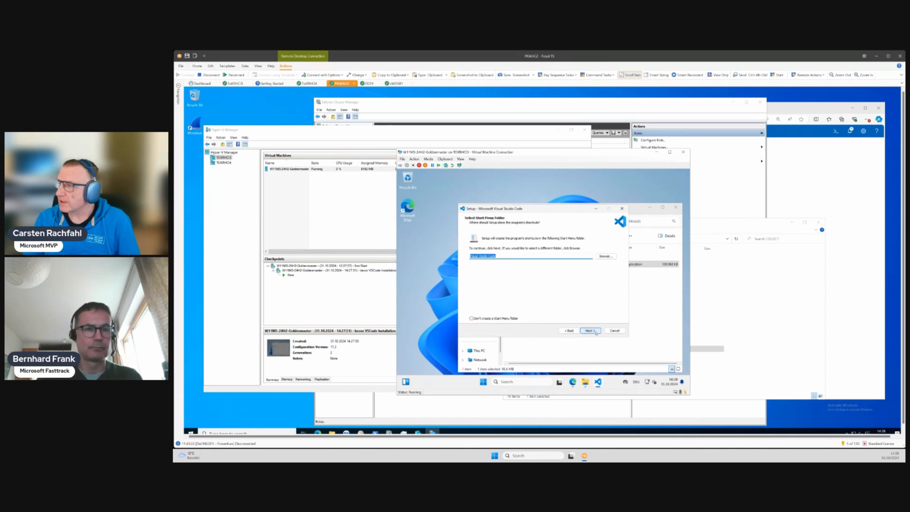
left_click(596, 331)
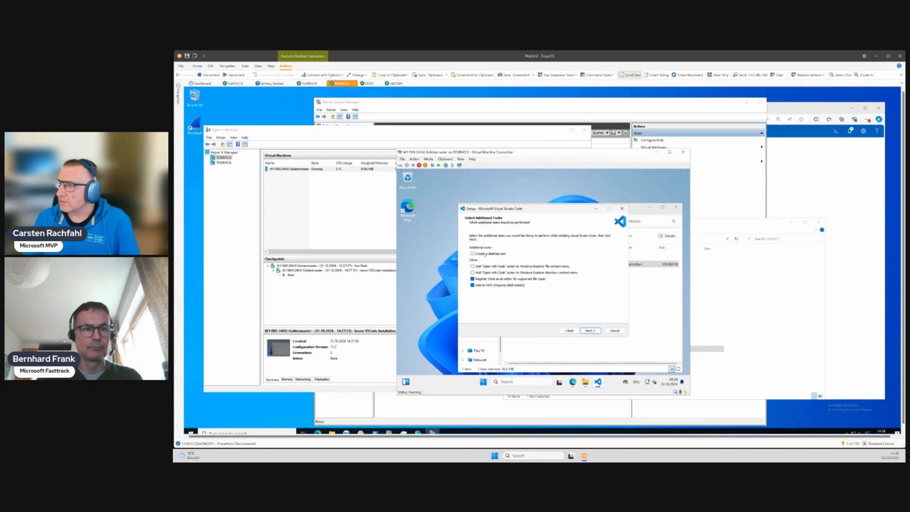
left_click(587, 331)
left_click(587, 332)
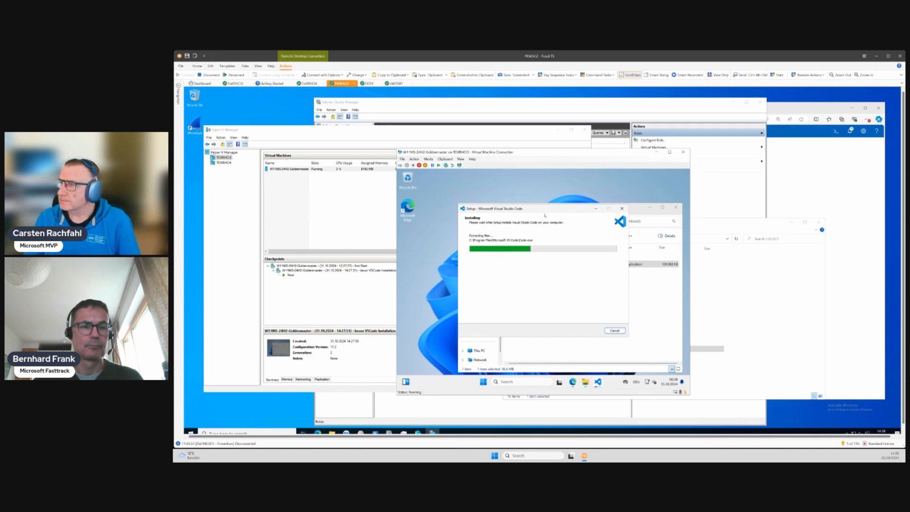
left_click_drag(543, 211, 510, 196)
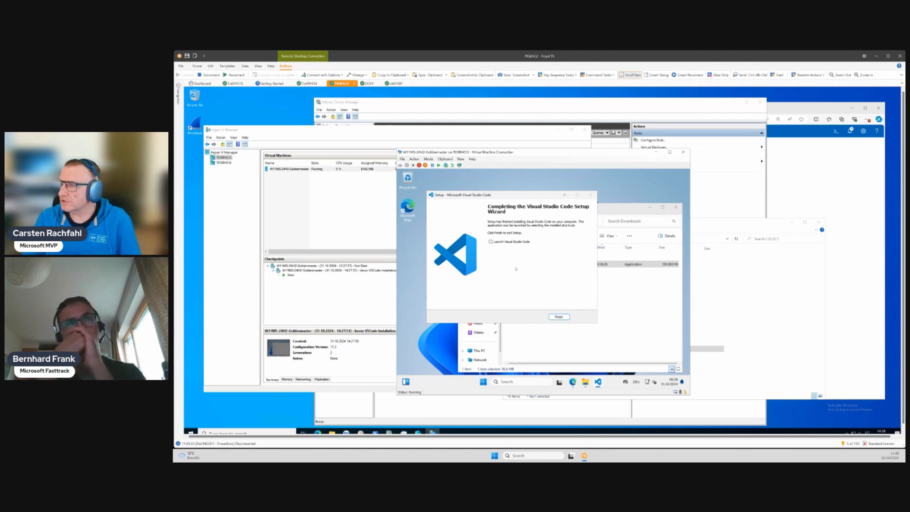
left_click(558, 317)
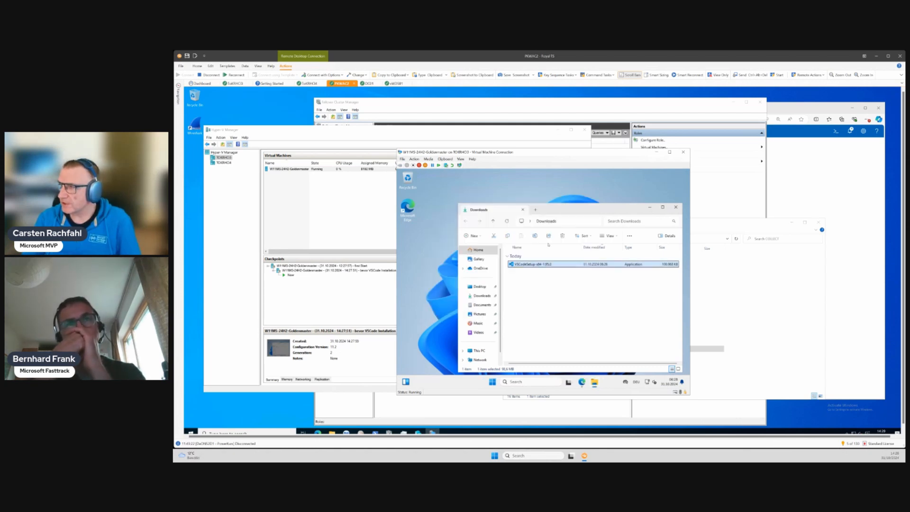
Browse to the folder C:\Windows\System32\Sysprep in the virtual machine's File Explorer
left_click_drag(556, 210, 536, 200)
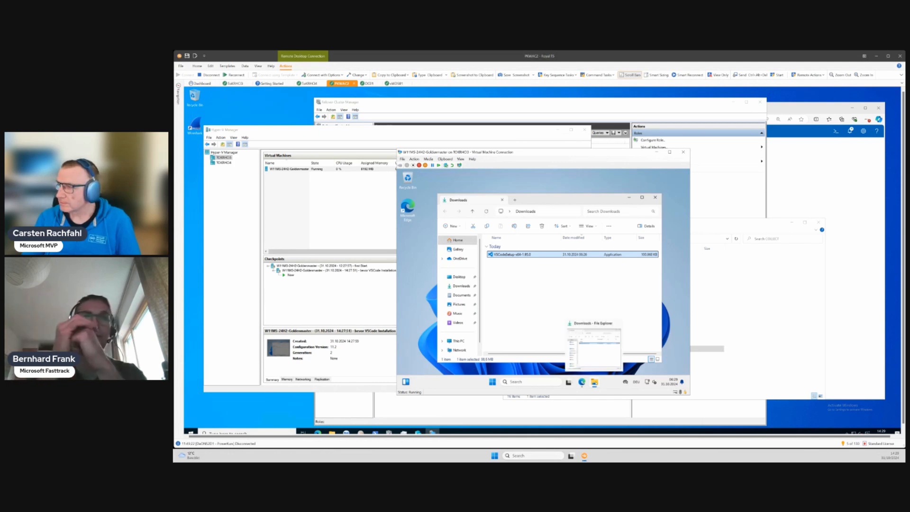
left_click(592, 379)
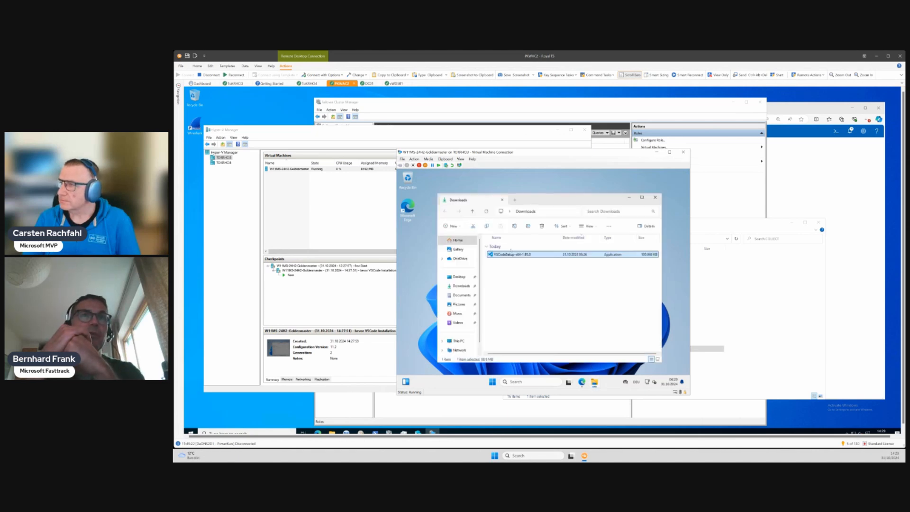
left_click(459, 342)
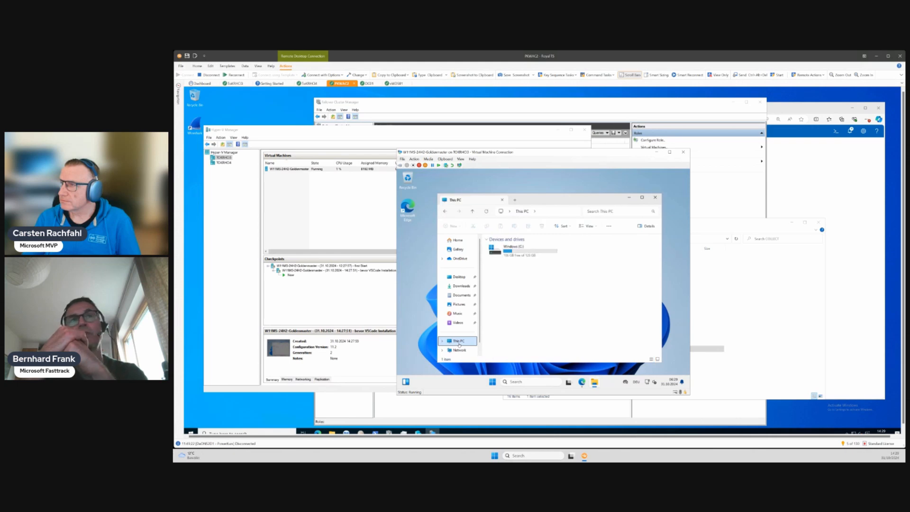
double_click(494, 255)
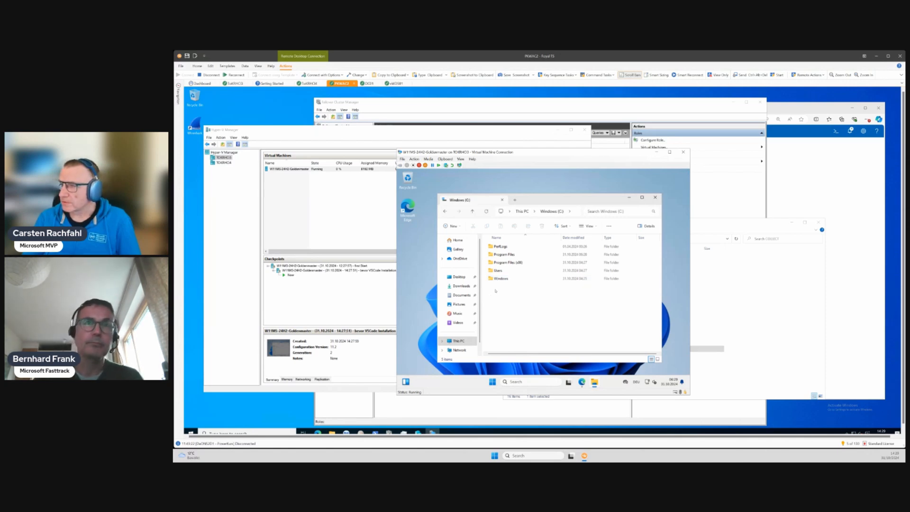
mouse_move(501, 279)
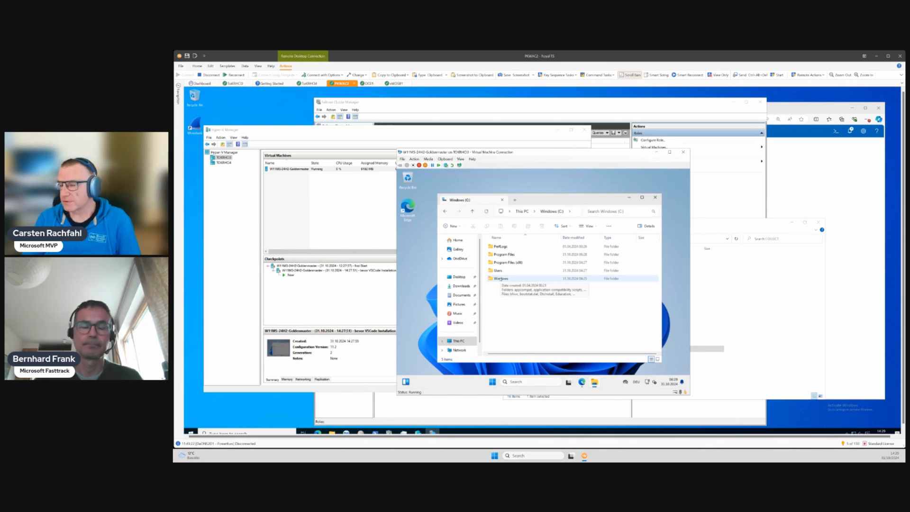
double_click(500, 279)
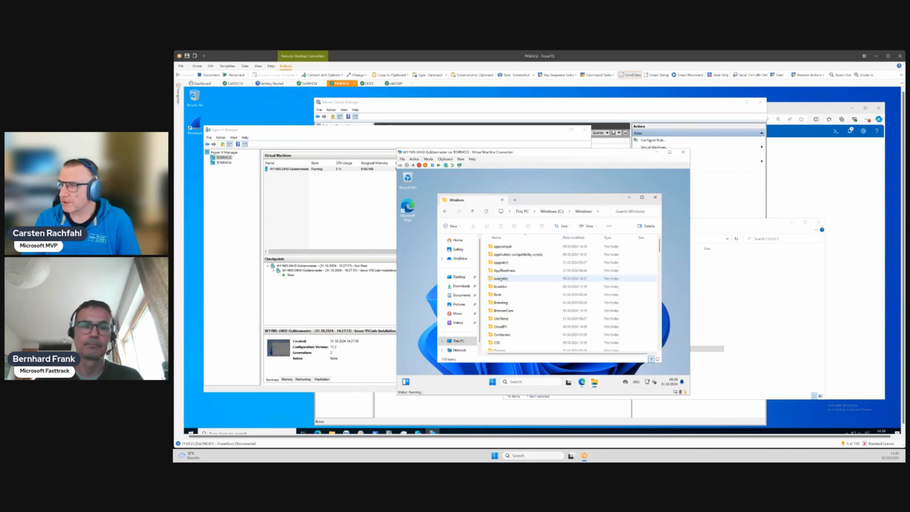
type("sys")
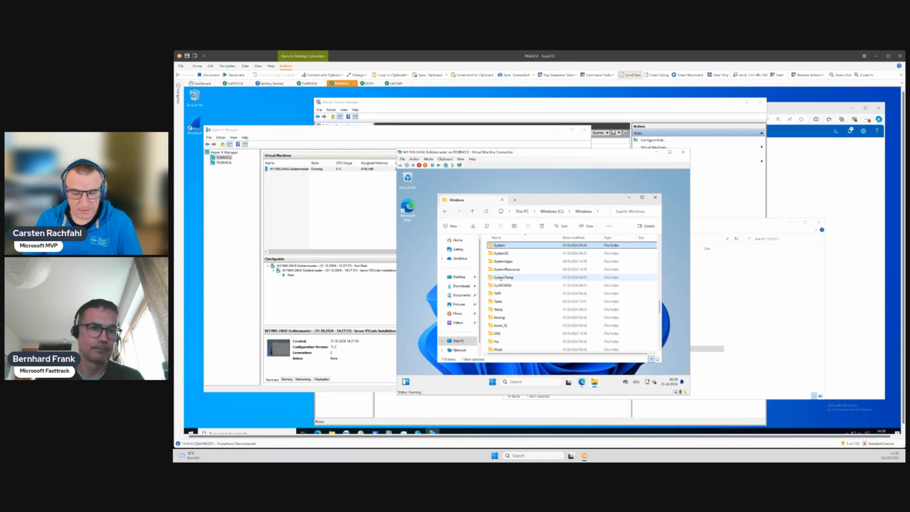
double_click(505, 253)
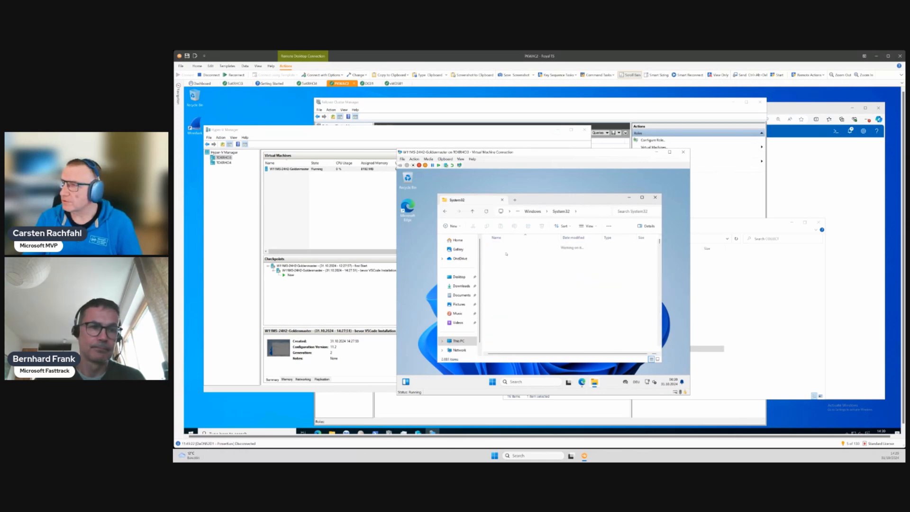
type("sys")
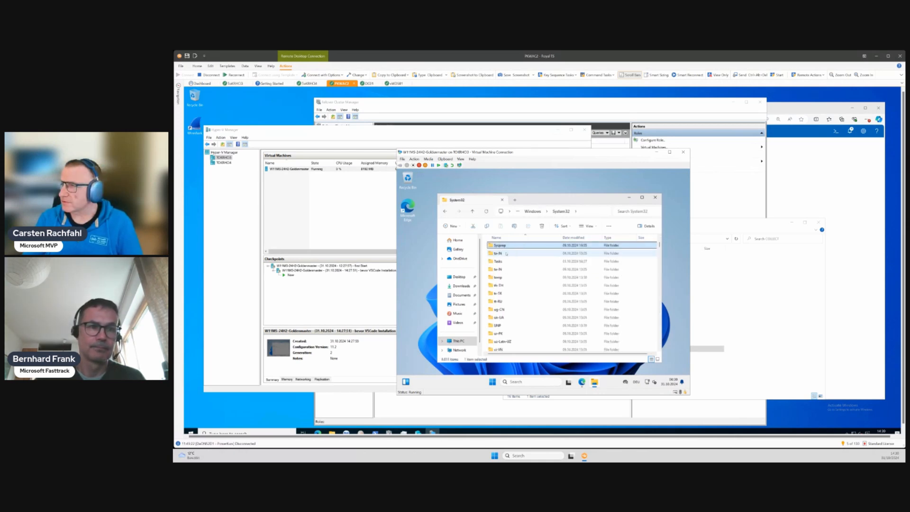
double_click(503, 246)
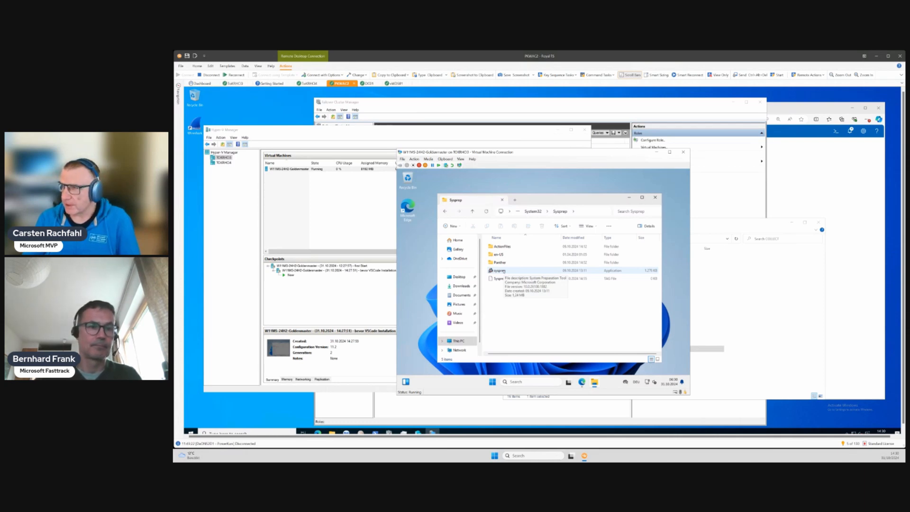
Run sysprep with the cleanup action Enter System Out-of-Box Experience (OOBE), Generalize enabled and the shutdown option Shutdown
double_click(503, 270)
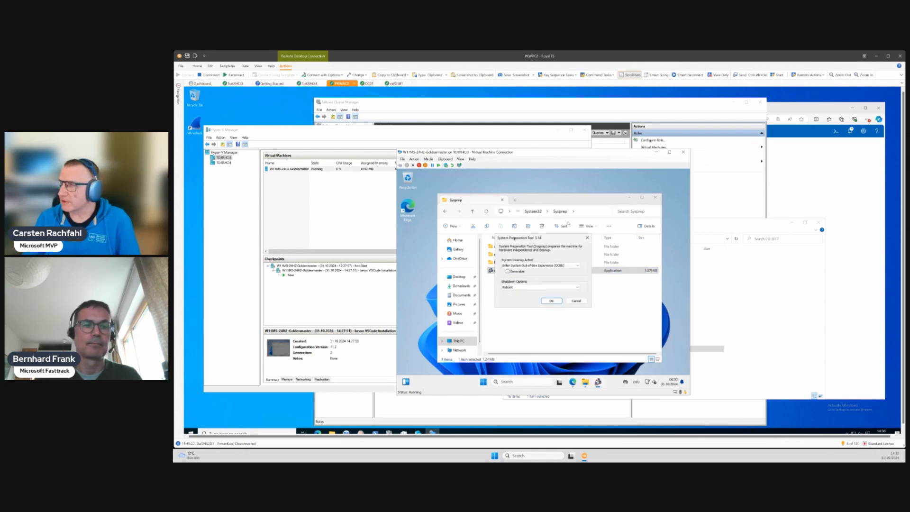
left_click(628, 198)
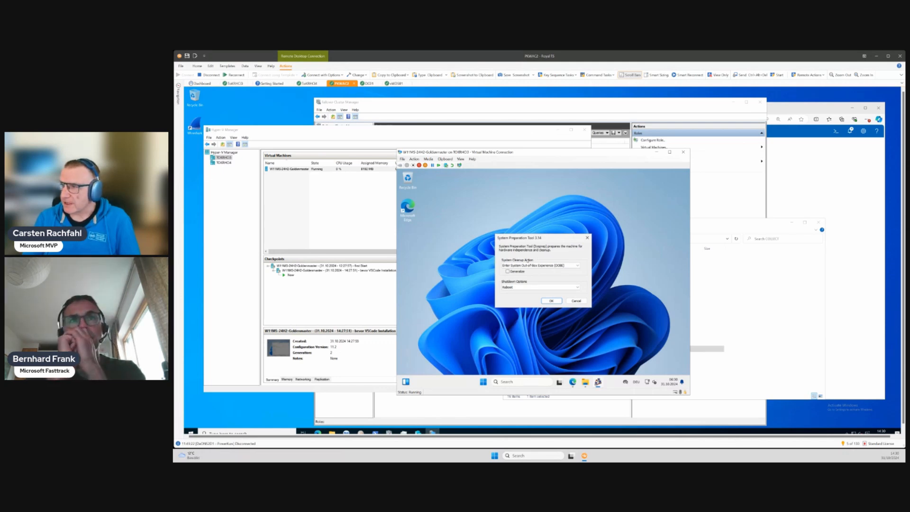
left_click(546, 266)
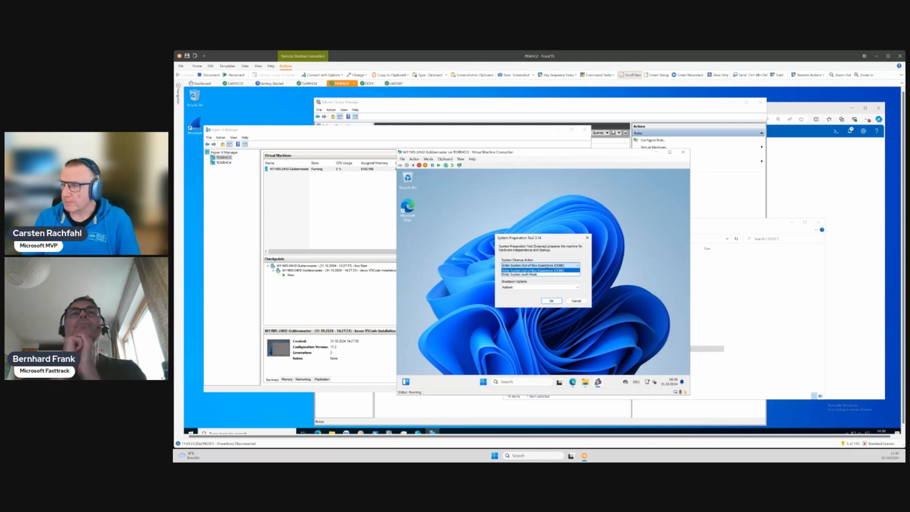
left_click(546, 267)
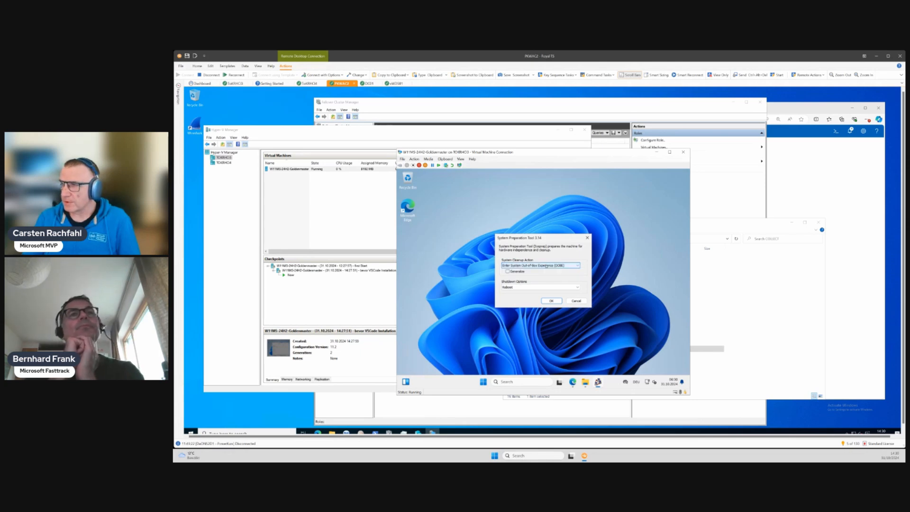
left_click(509, 272)
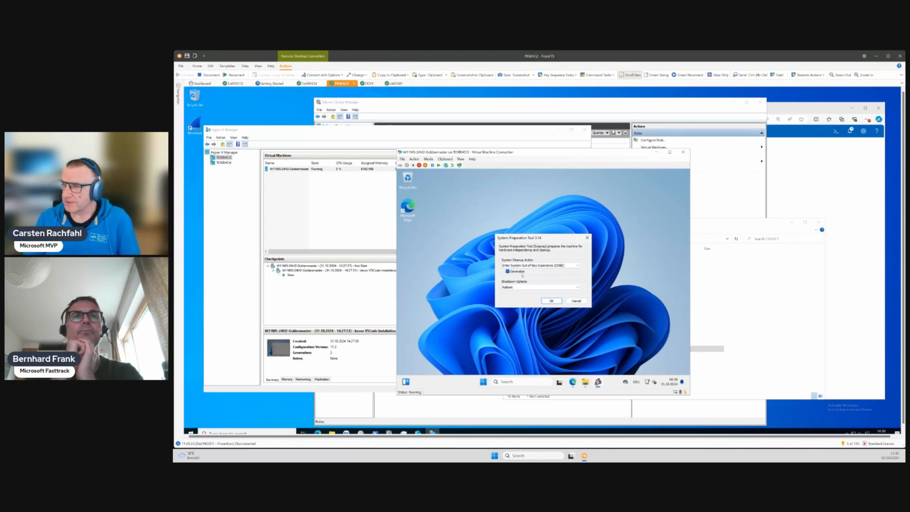
left_click(522, 287)
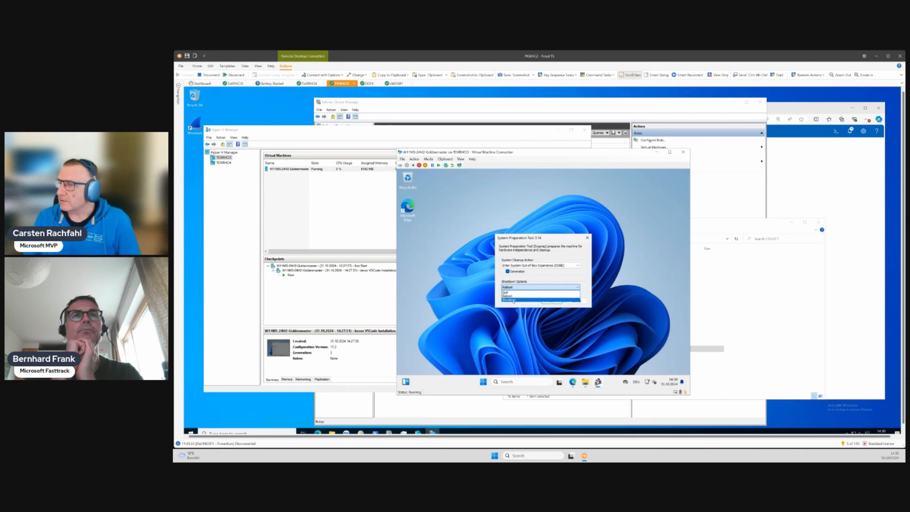
left_click(513, 300)
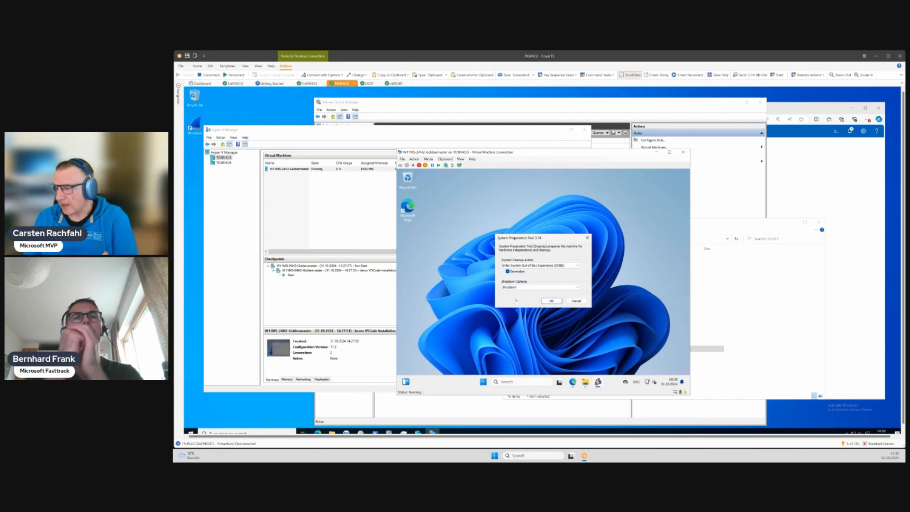
left_click(556, 301)
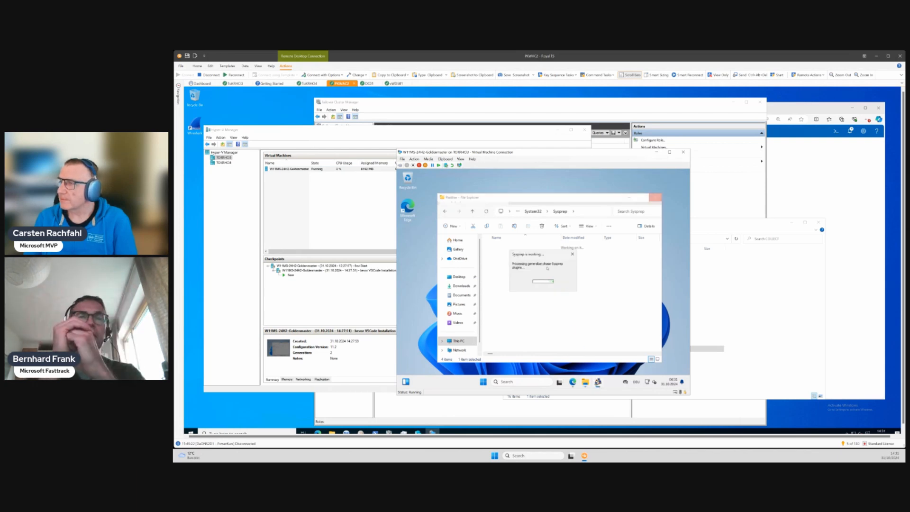
Open Windows PowerShell as administrator in the virtual machine and arrange it so the Sysprep progress window stays clear of the console
left_click_drag(537, 258, 635, 305)
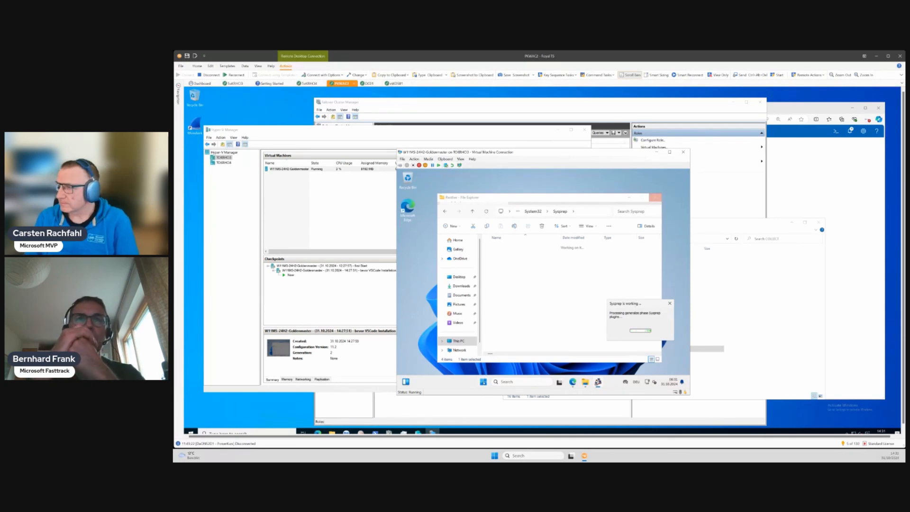
right_click(483, 381)
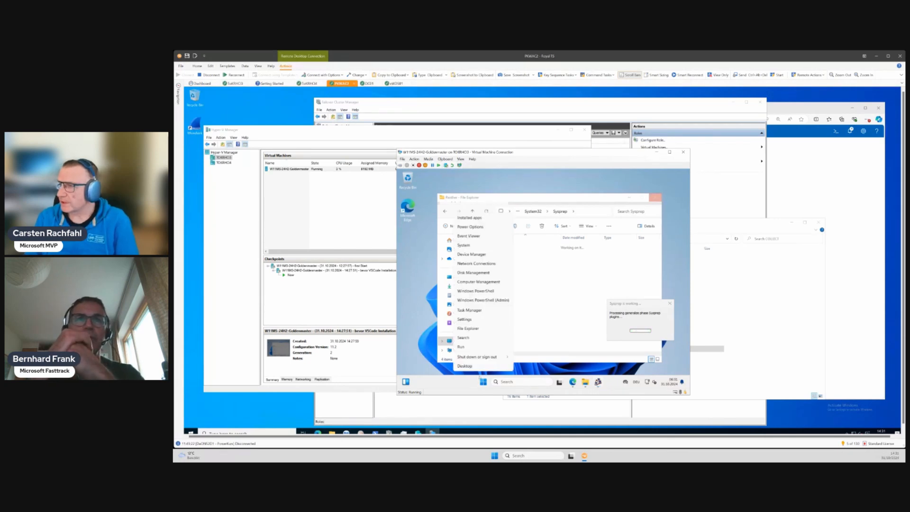
left_click(470, 301)
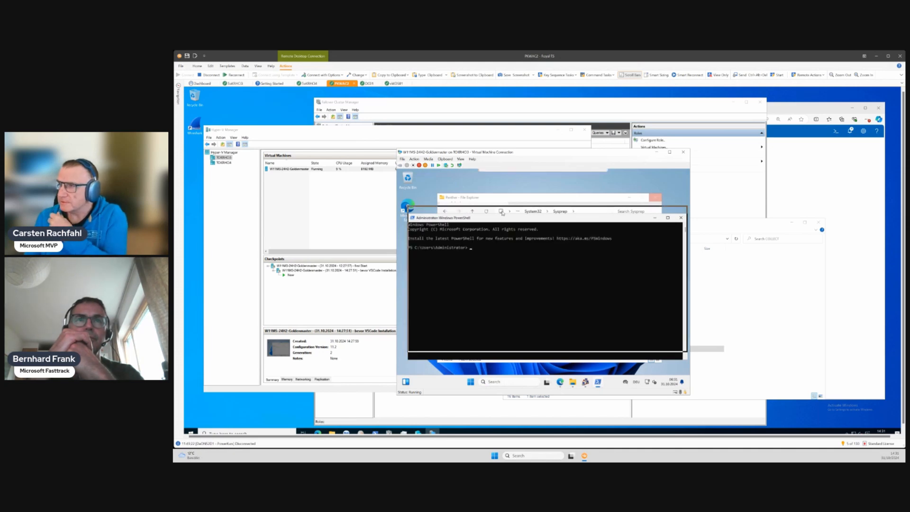
mouse_move(502, 212)
left_mouse_down()
mouse_move(489, 190)
mouse_move(502, 212)
left_mouse_up()
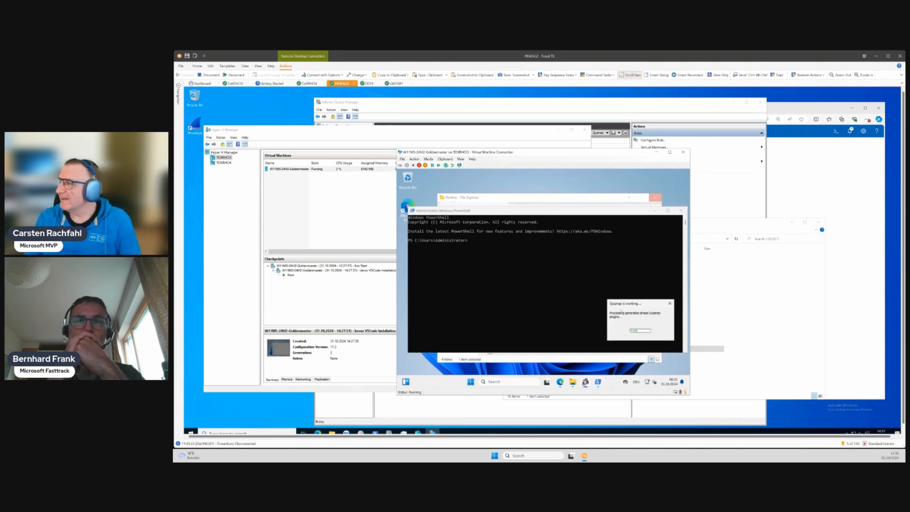
left_click_drag(624, 303, 620, 181)
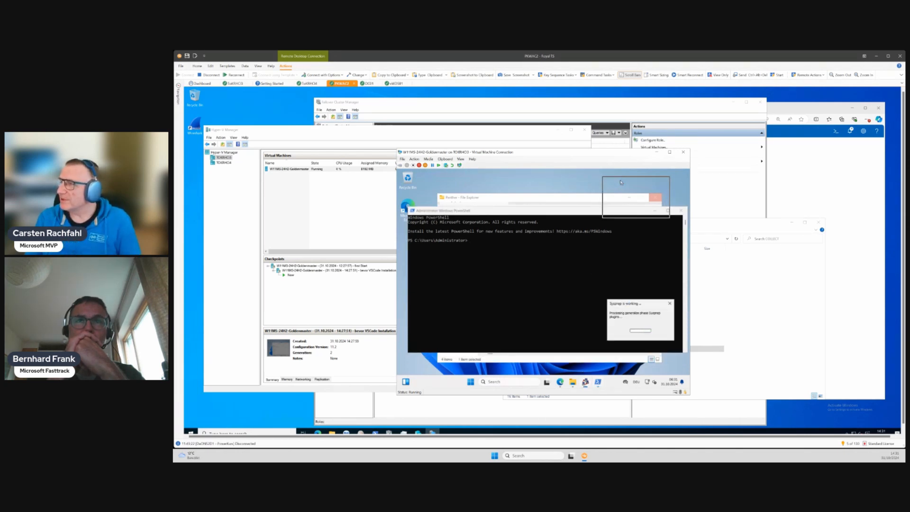
Change the PowerShell working directory in the virtual machine to C:\Windows\System32\Sysprep\Panther
left_click(546, 259)
type("cd ")
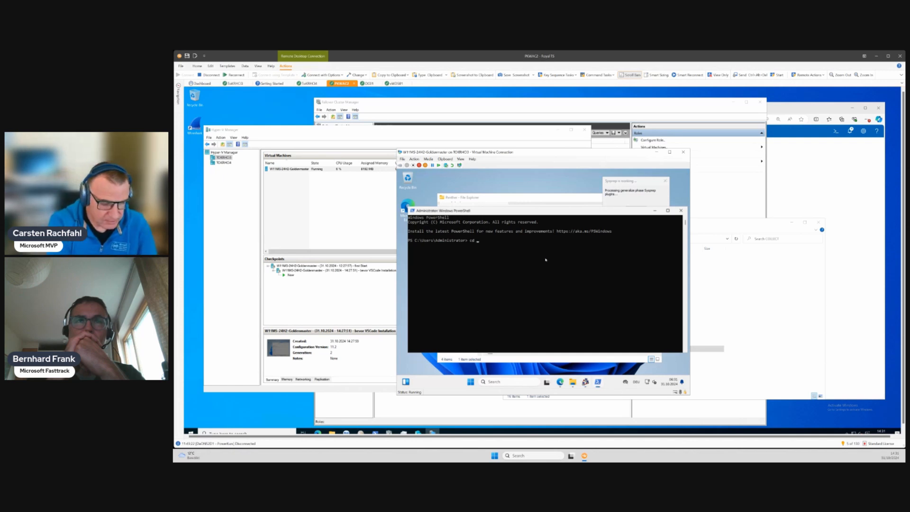
type("\\win")
key("Tab")
type("\\")
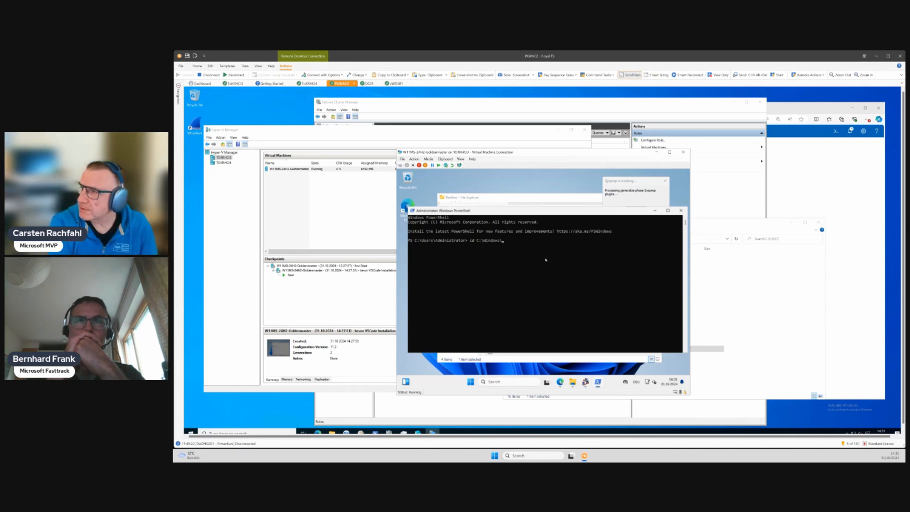
type("sys")
key("Tab")
type("\\")
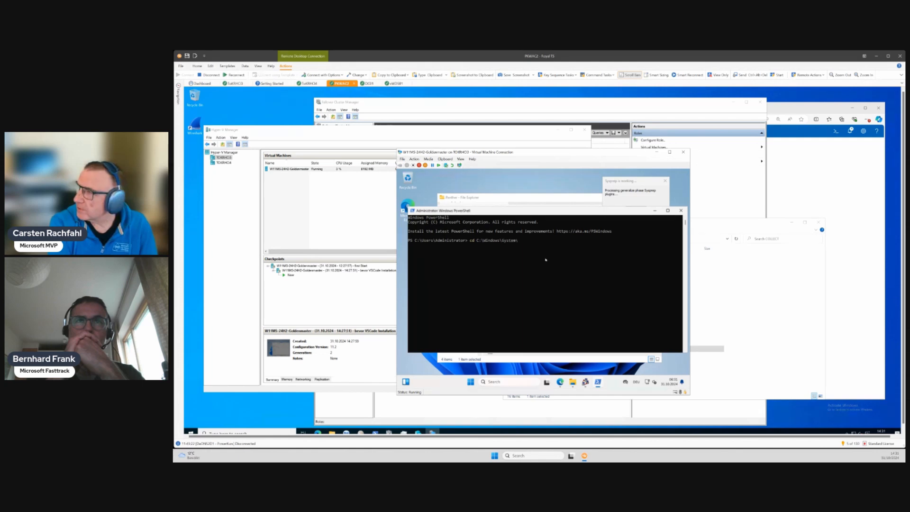
key("BackSpace")
type("32\\ssys")
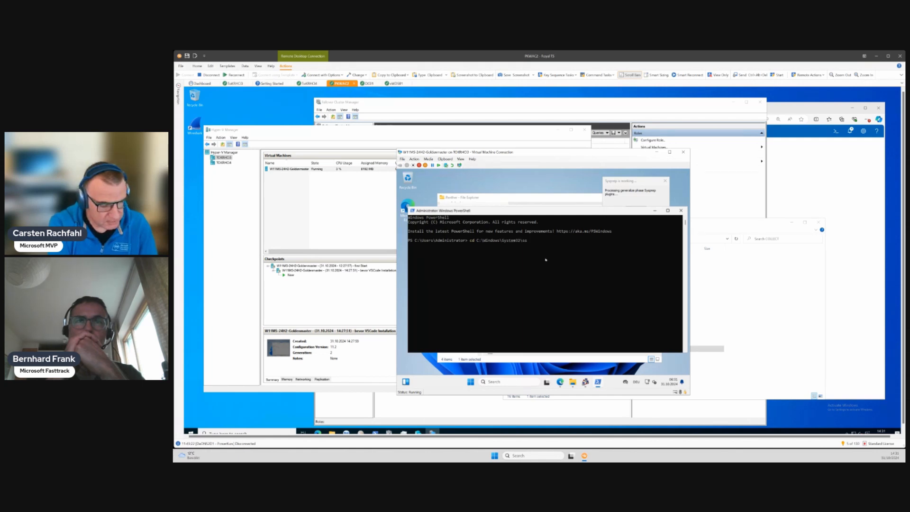
key("BackSpace")
key("BackSpace")
key("BackSpace")
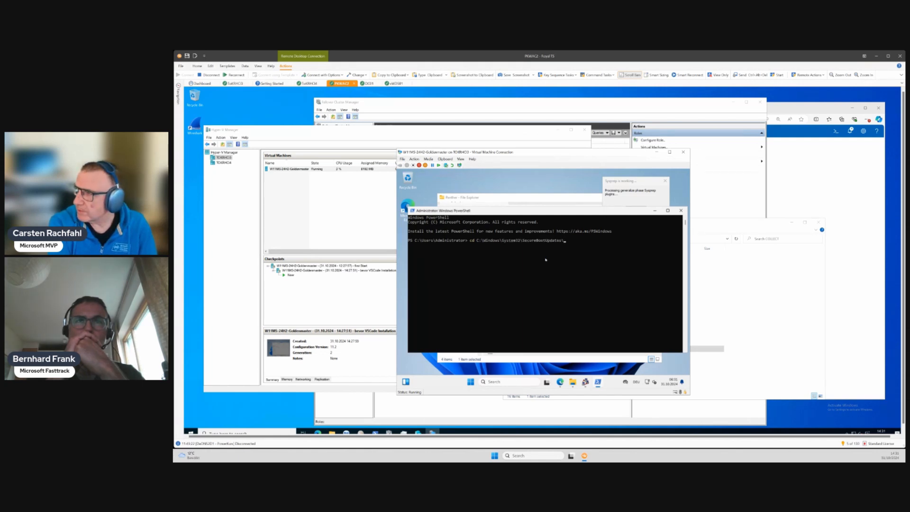
type("Securi")
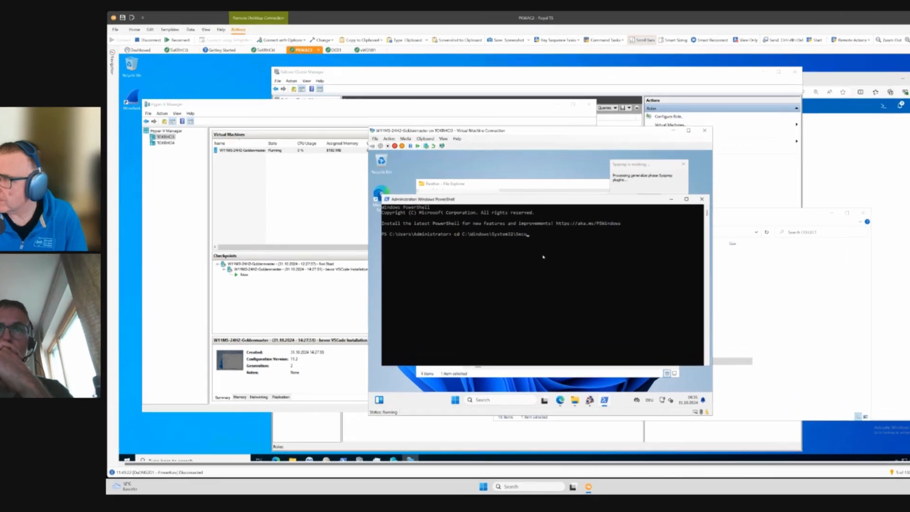
key("BackSpace")
key("BackSpace")
key("BackSpace")
key("BackSpace")
key("BackSpace")
key("Return")
key("Up")
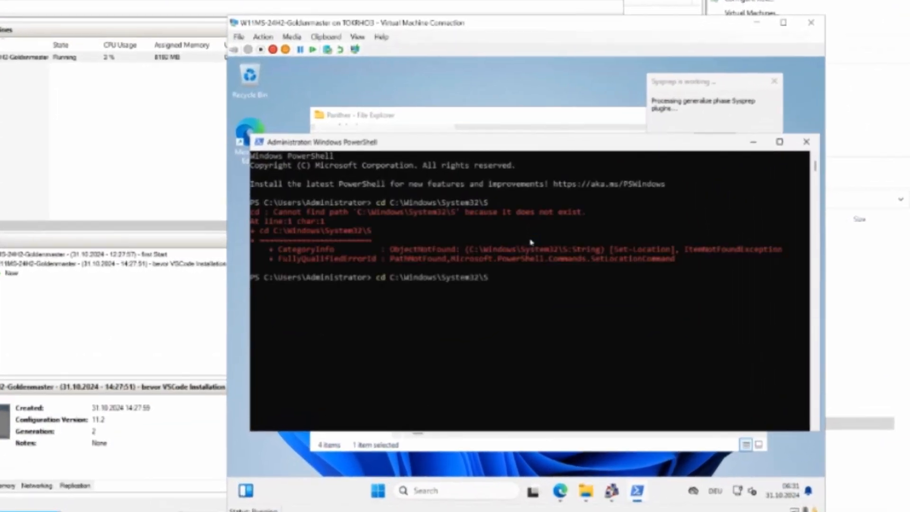
type("ysprep\\Panther\\")
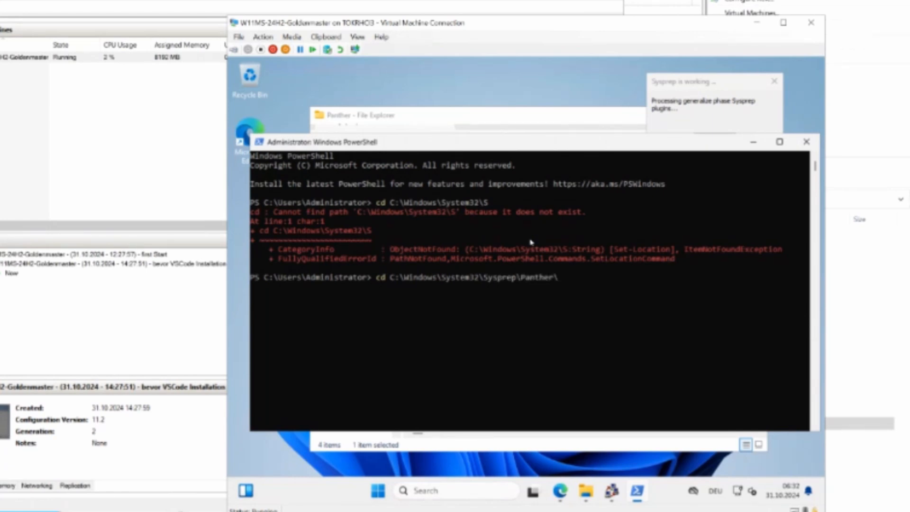
key("Return")
List the contents of the Sysprep Panther directory with dir
type("ddlr")
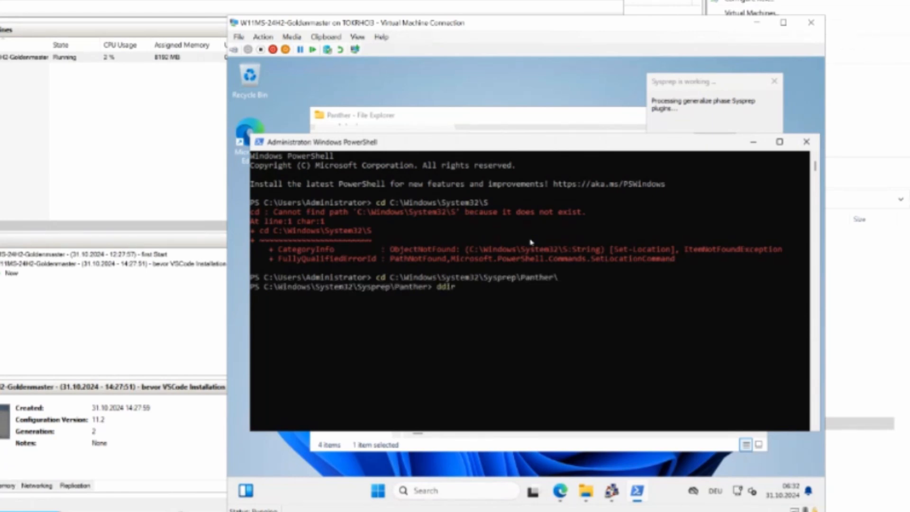
key("Return")
type("dir")
key("Return")
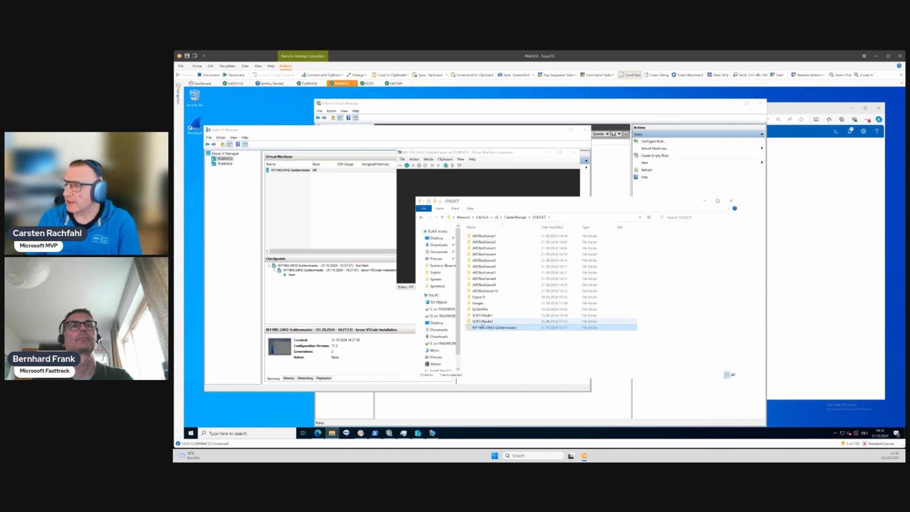
Open the Virtual Hard Disks folder of W11MS-24H2-Goldenmaster, widen the Name column and examine the base disk and checkpoint disk files
double_click(482, 327)
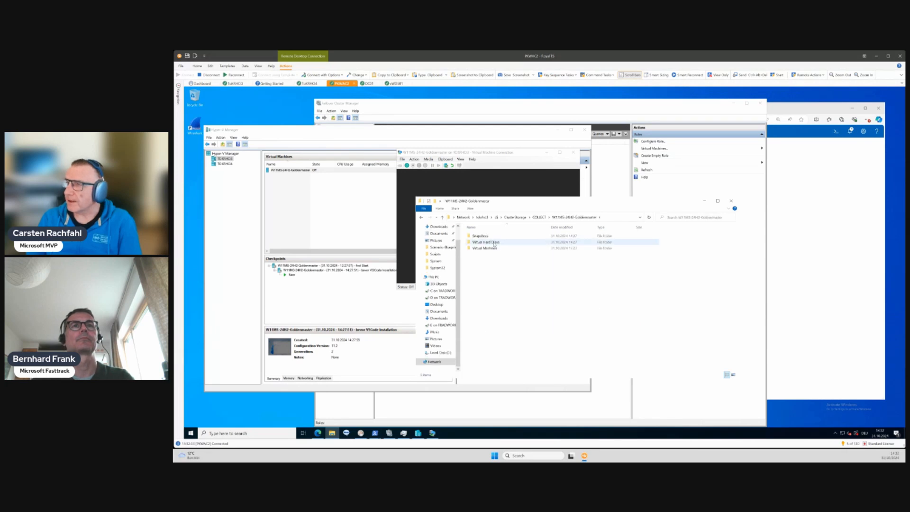
double_click(488, 242)
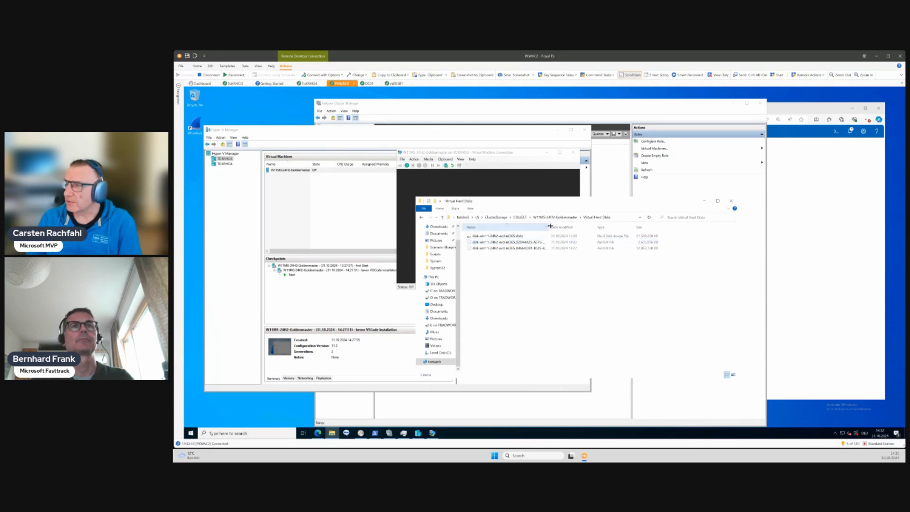
left_click_drag(550, 226, 625, 226)
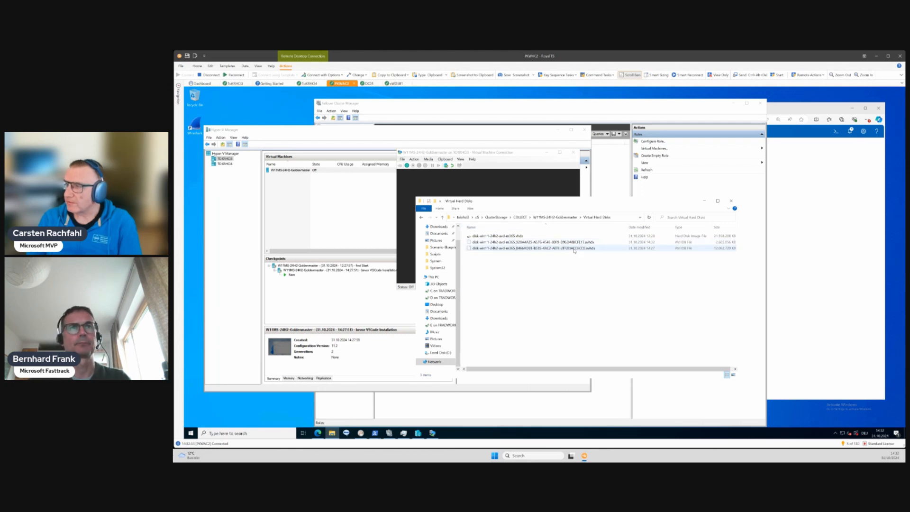
mouse_move(573, 250)
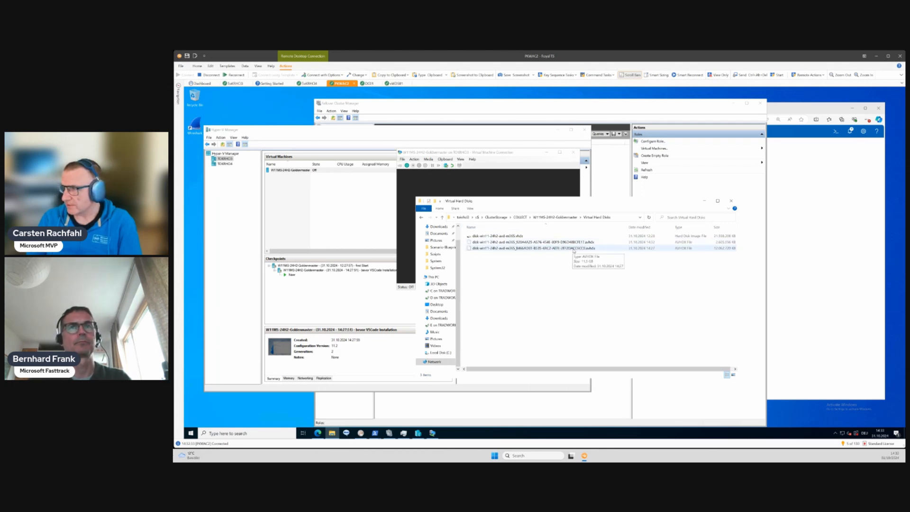
mouse_move(538, 243)
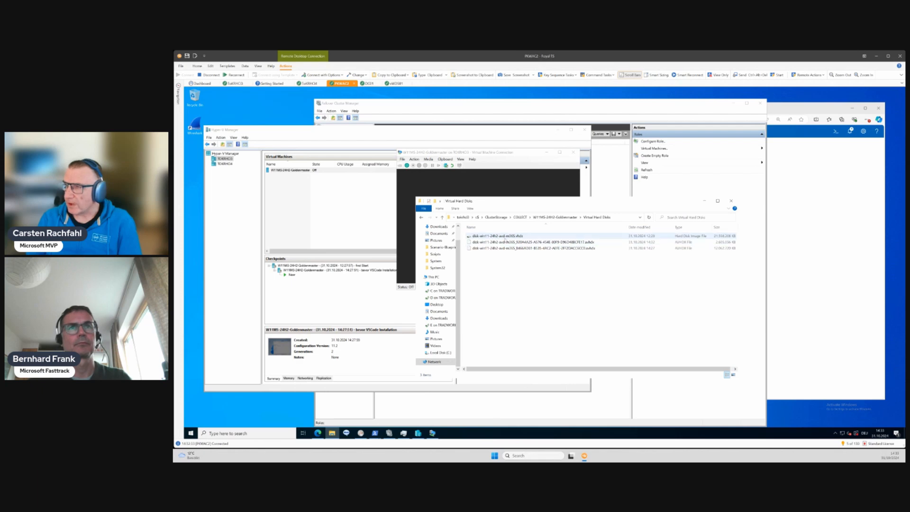
mouse_move(496, 238)
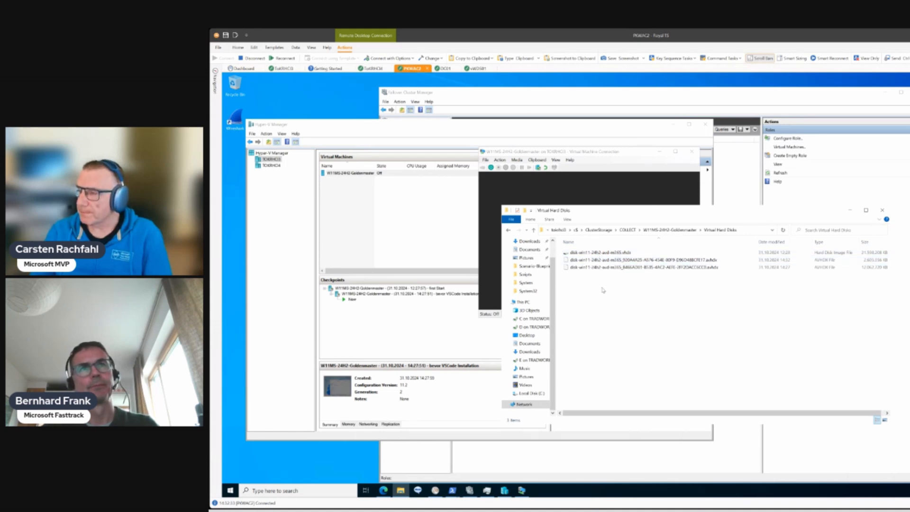
left_click(605, 254)
left_click(624, 266)
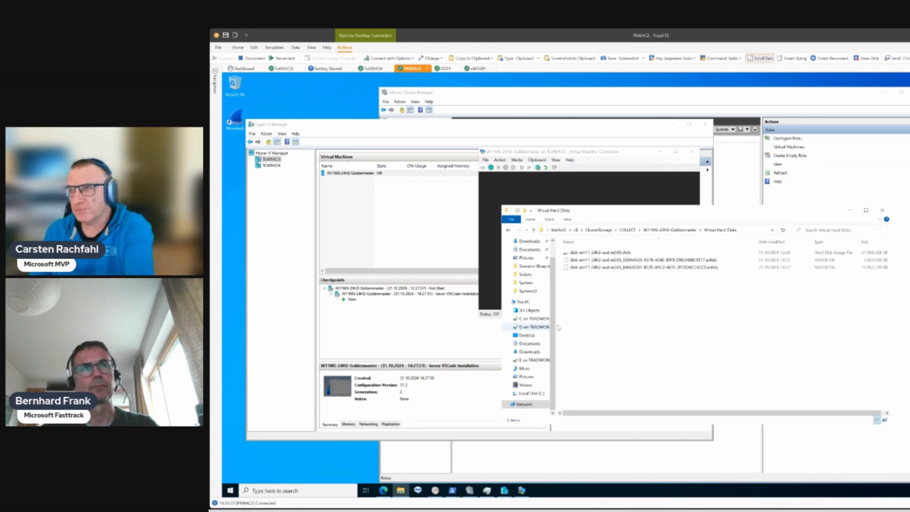
Create a checkpoint of the W11MS-24H2-Goldenmaster virtual machine and append "- after sysprep" to its name
left_click(369, 174)
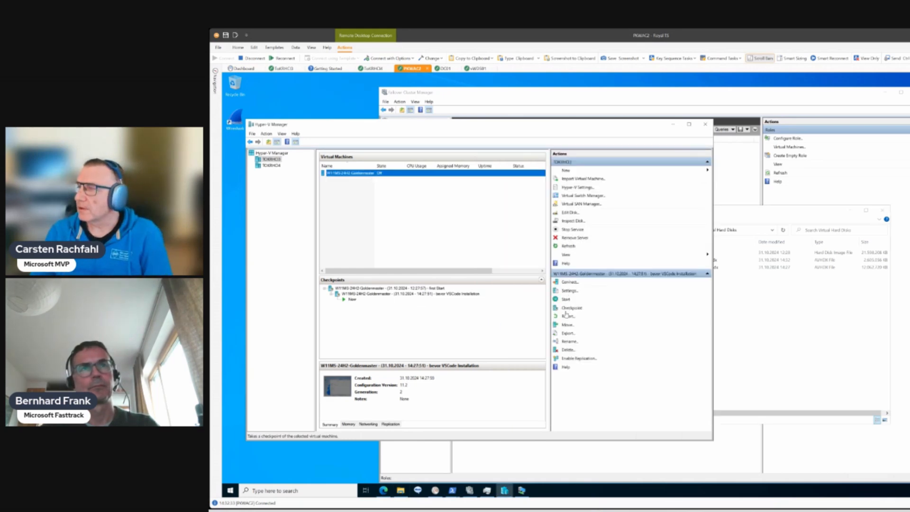
left_click(570, 309)
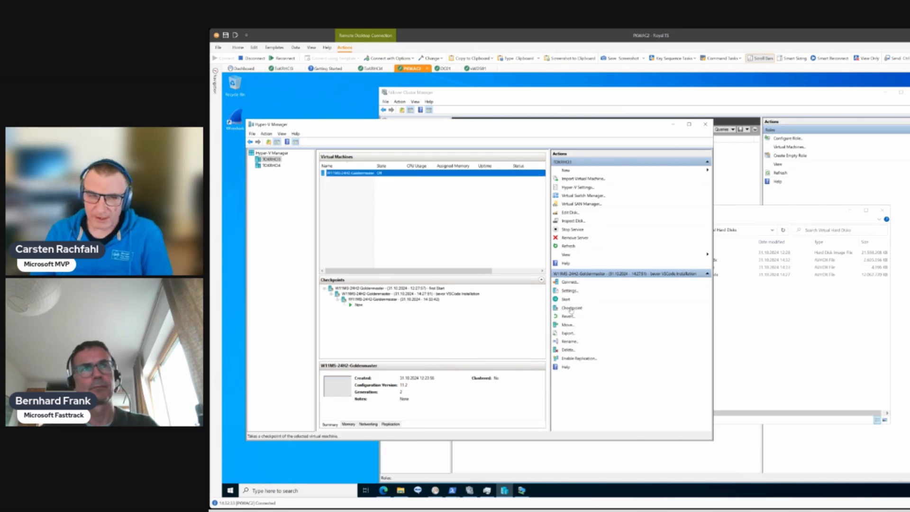
right_click(428, 301)
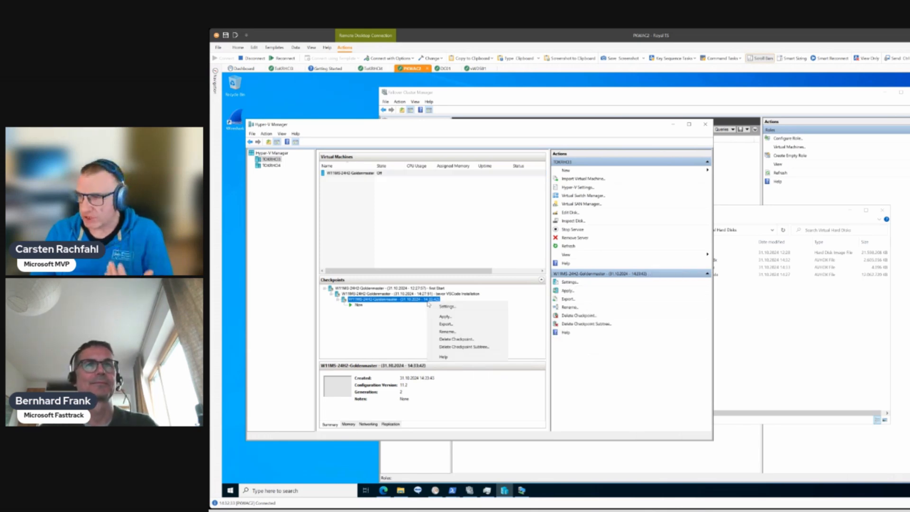
left_click(447, 331)
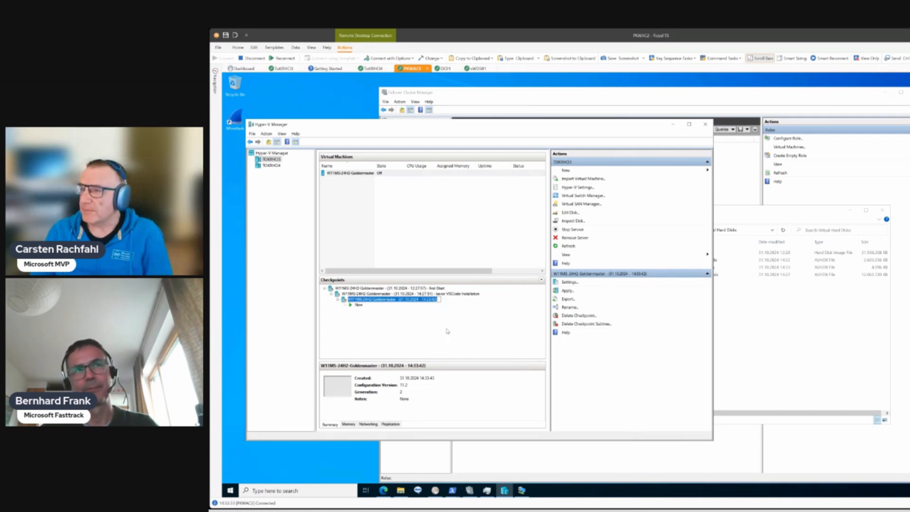
left_click(459, 303)
key("Up")
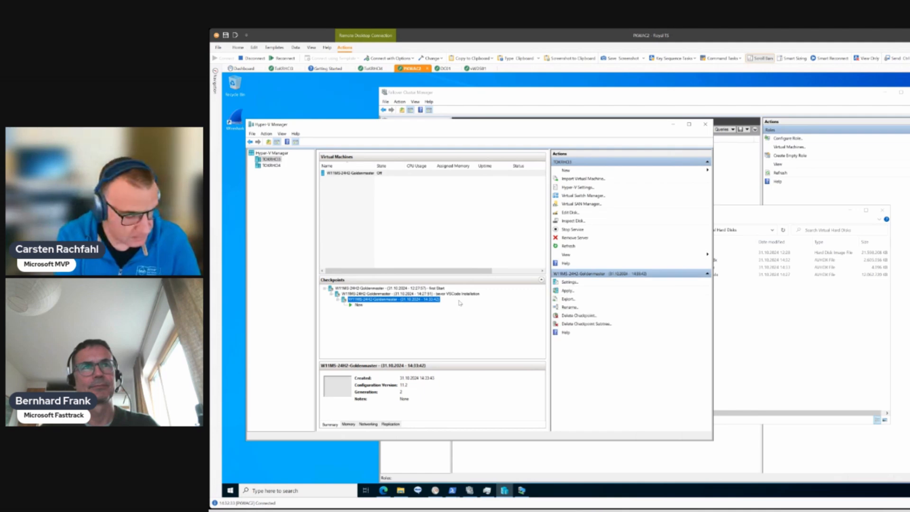
key("F2")
key("End")
type("- af")
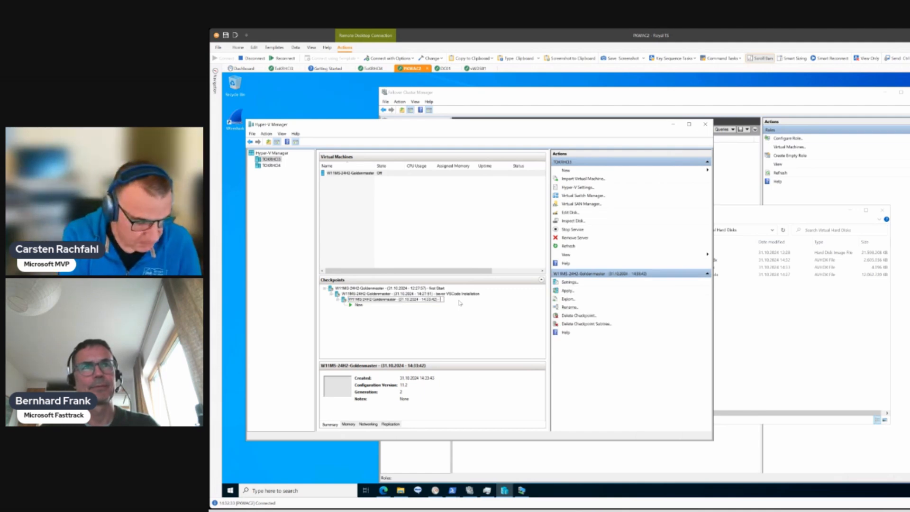
type("ter sys")
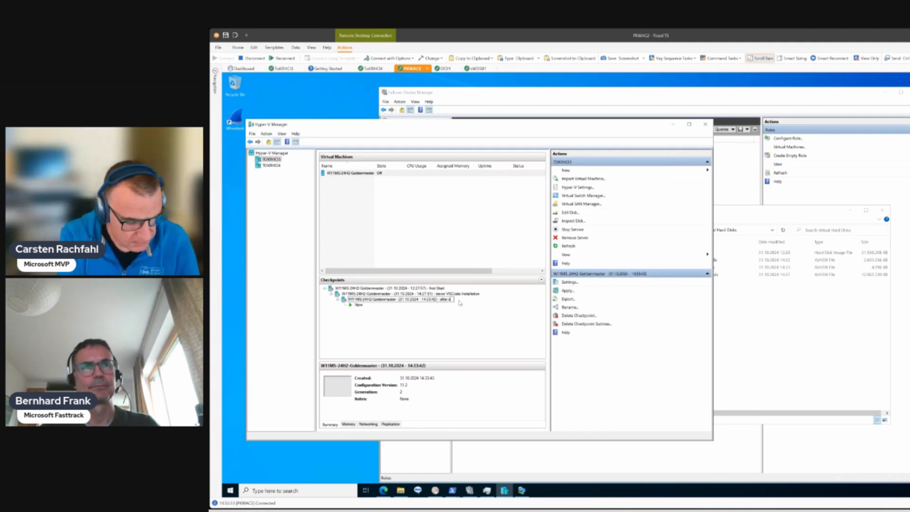
type("prep")
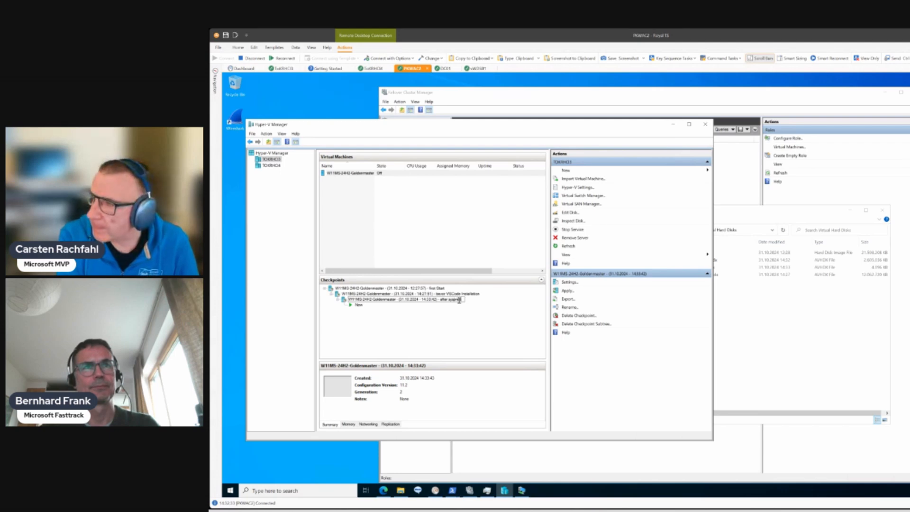
key("Return")
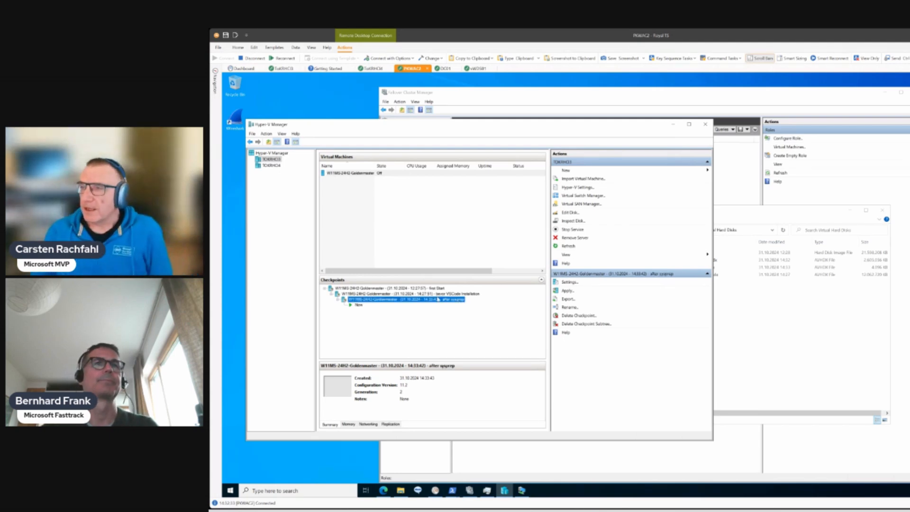
left_click(754, 338)
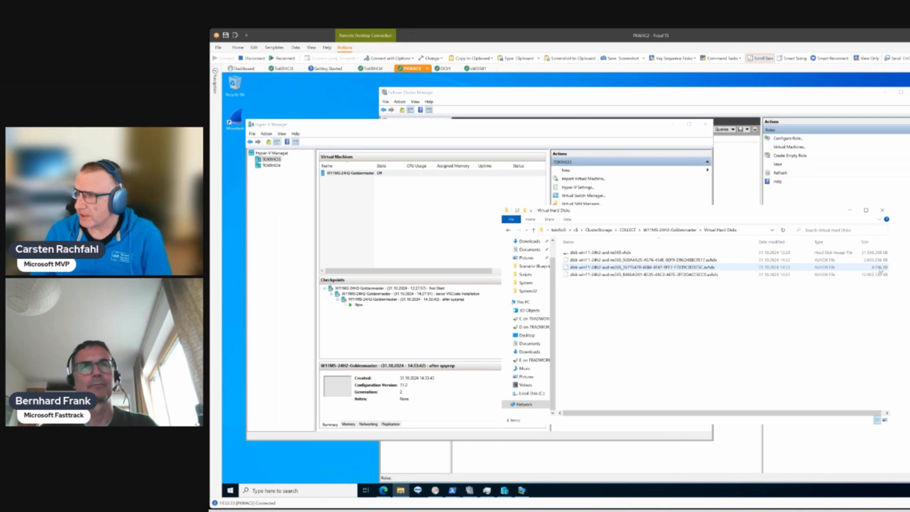
Export the "after sysprep" checkpoint to the folder C:\system\images on the Hyper-V host
left_click(377, 299)
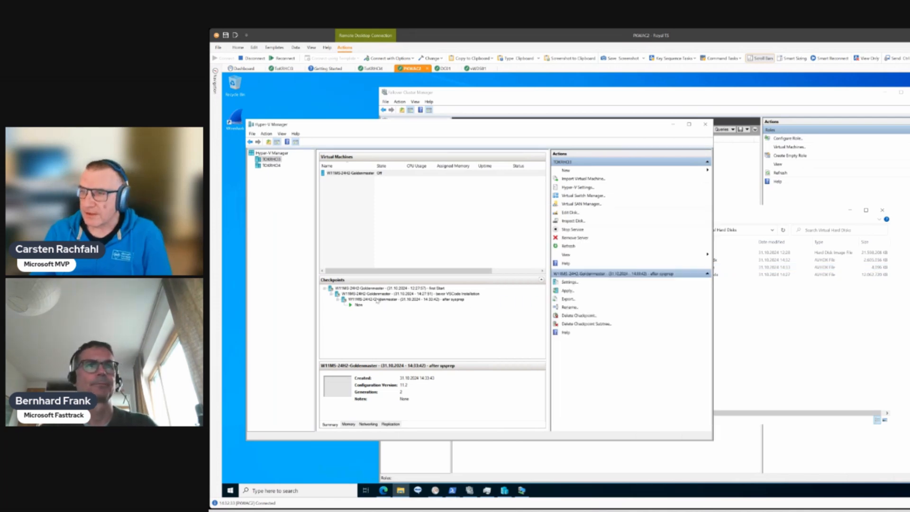
left_click(345, 301)
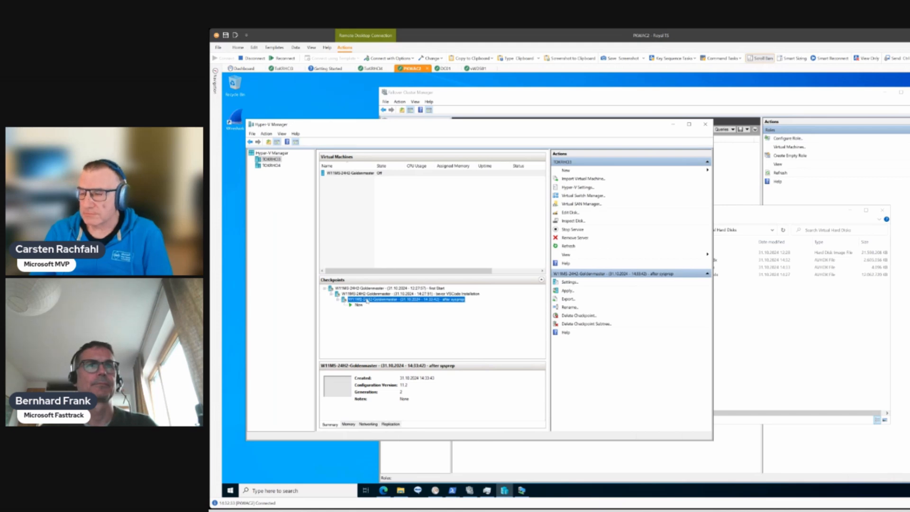
right_click(367, 300)
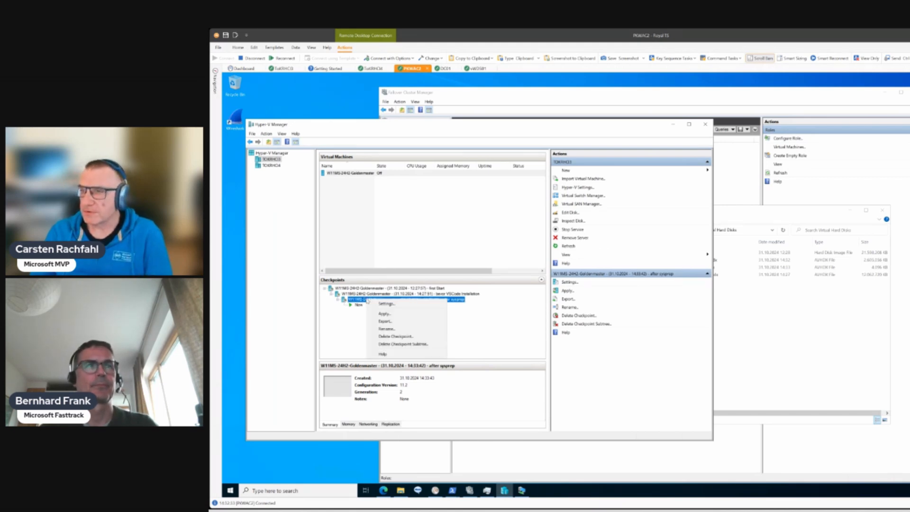
left_click(384, 322)
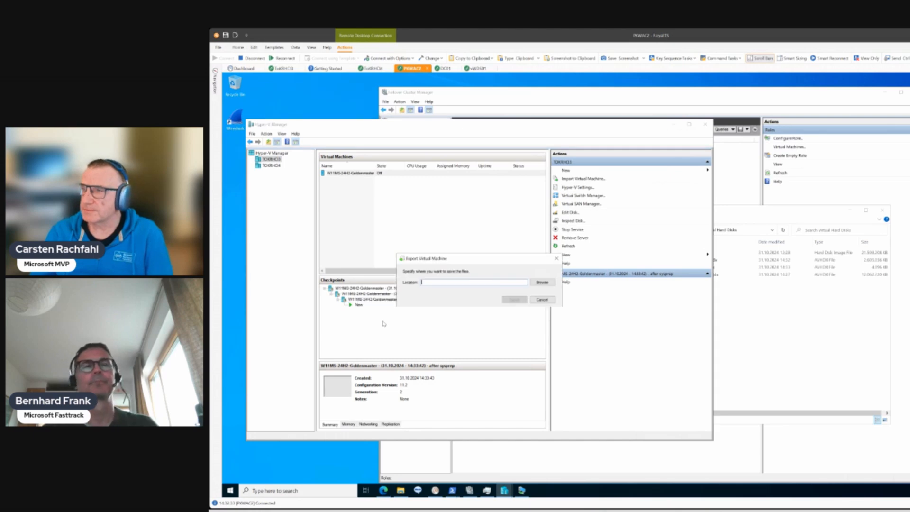
left_click(541, 282)
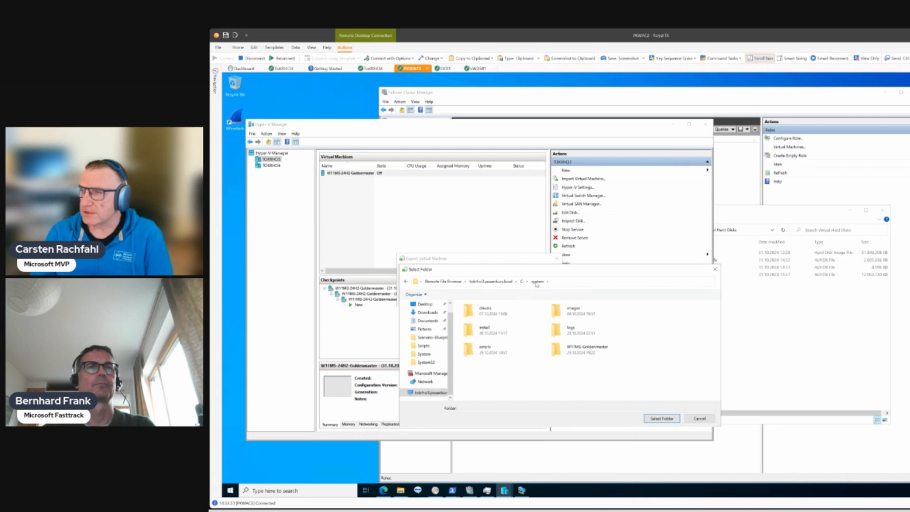
double_click(565, 316)
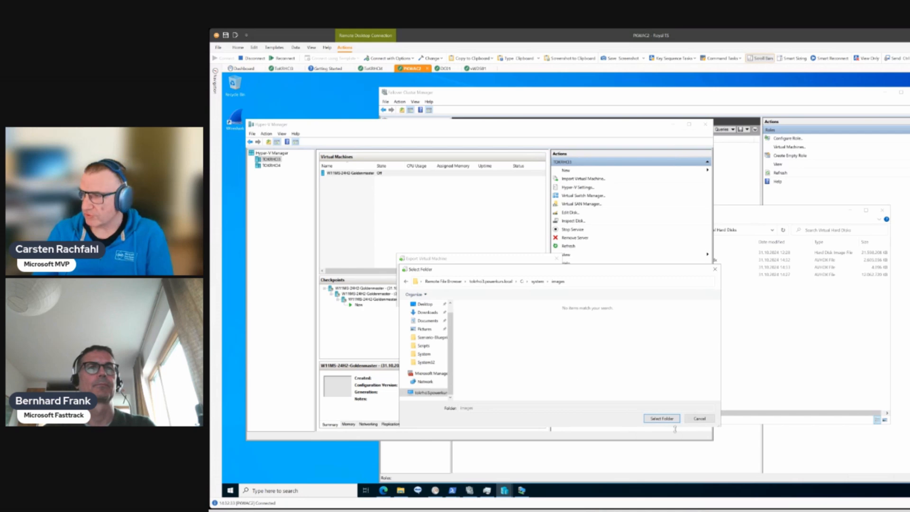
left_click(662, 418)
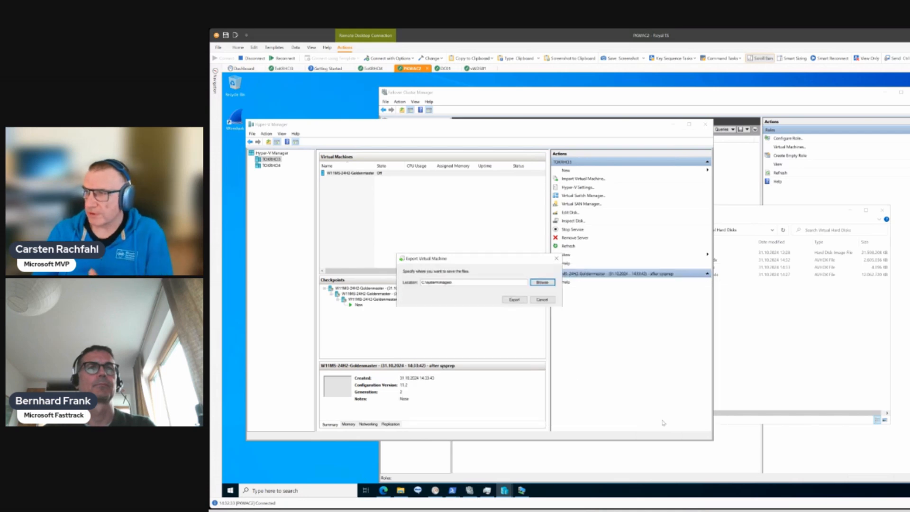
left_click(508, 300)
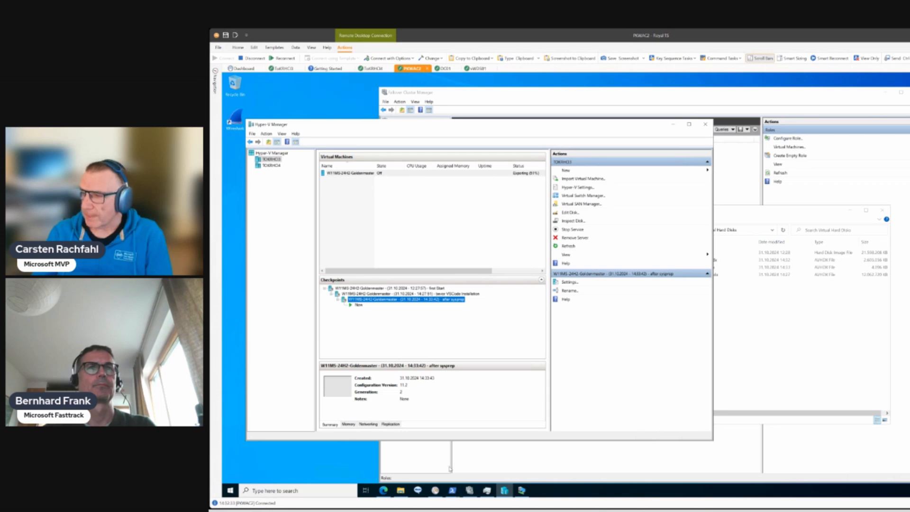
Open a second File Explorer window and arrange it below the golden master's Virtual Hard Disks window so both are visible
left_click(400, 490)
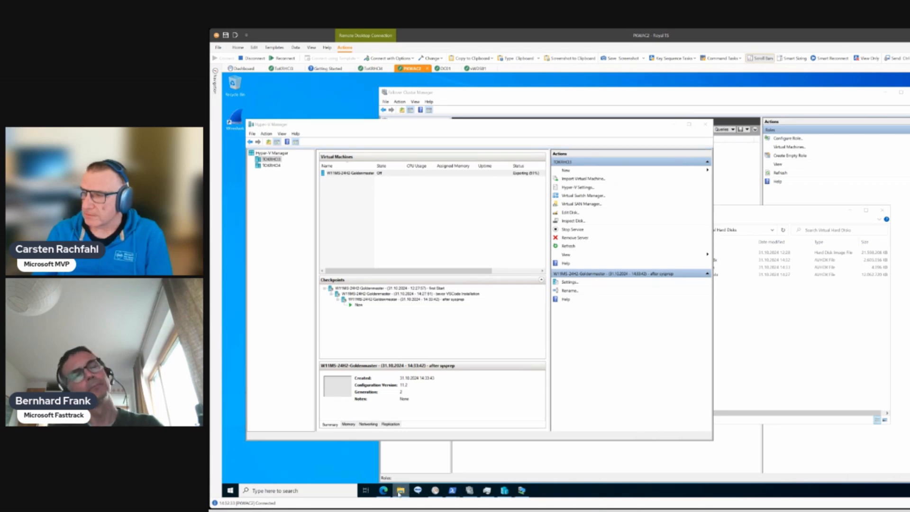
left_click(400, 490)
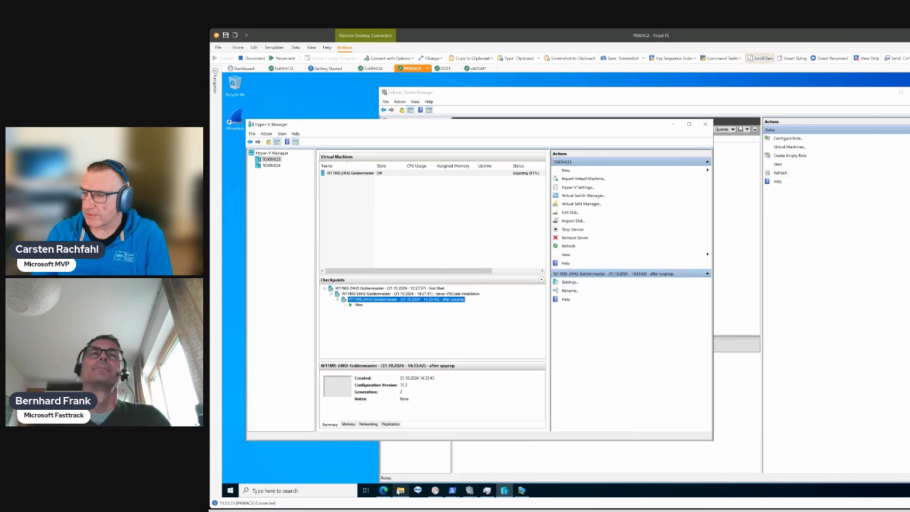
left_click(400, 490)
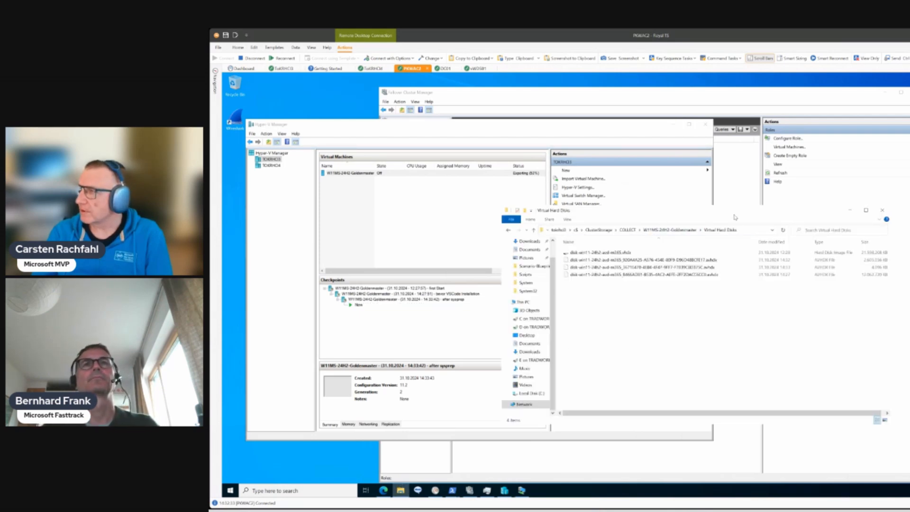
left_click_drag(733, 213, 841, 230)
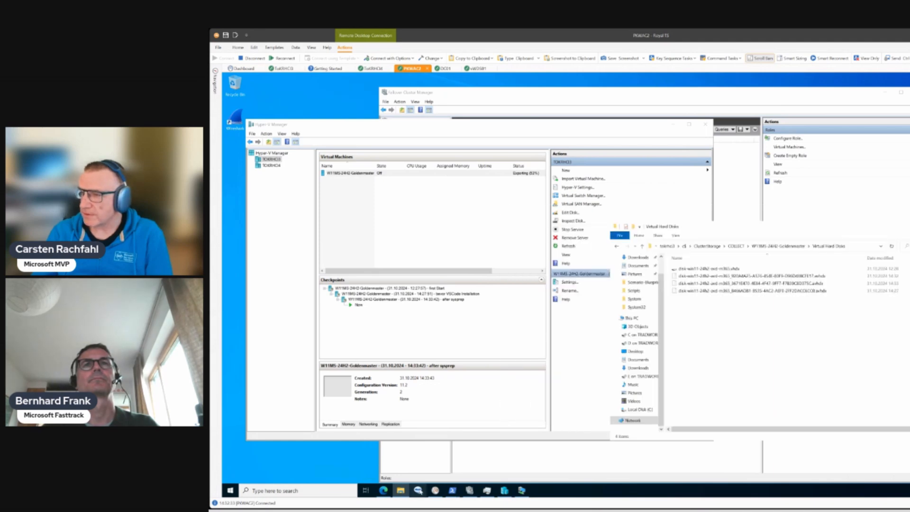
right_click(402, 492)
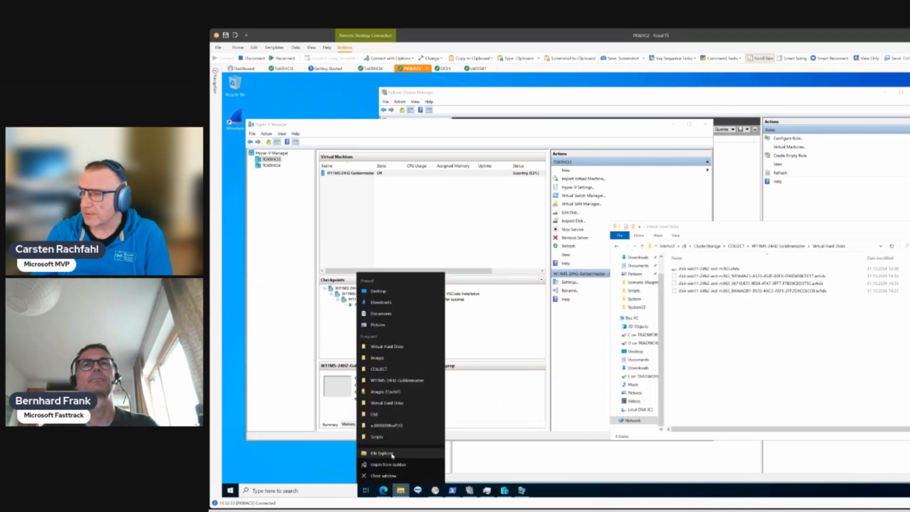
left_click(393, 455)
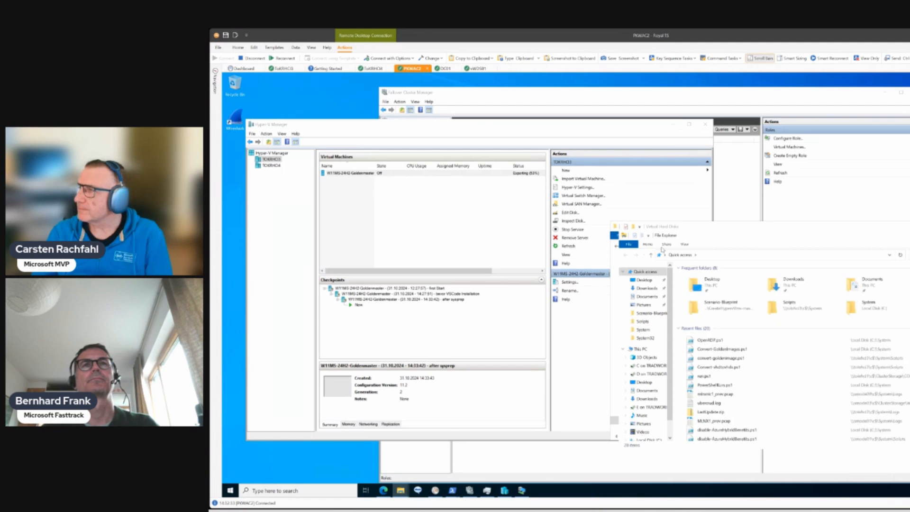
left_click_drag(690, 229, 670, 134)
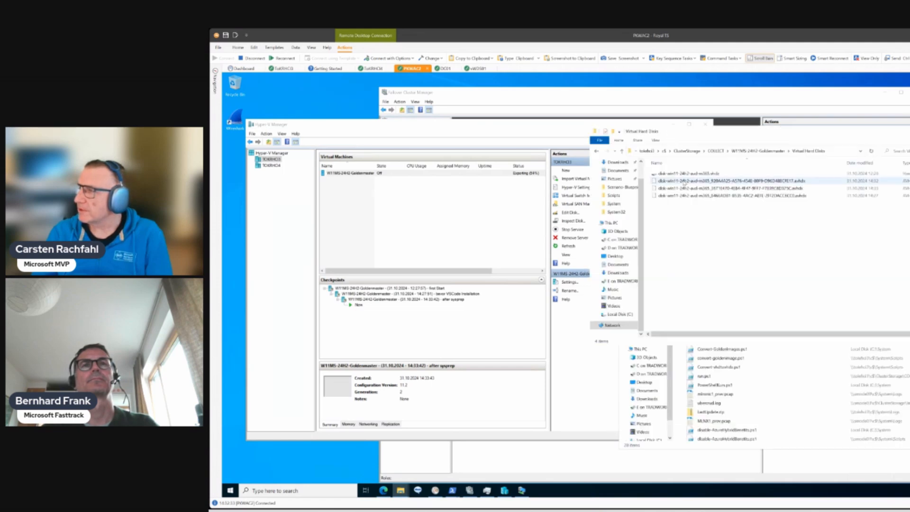
left_click(777, 352)
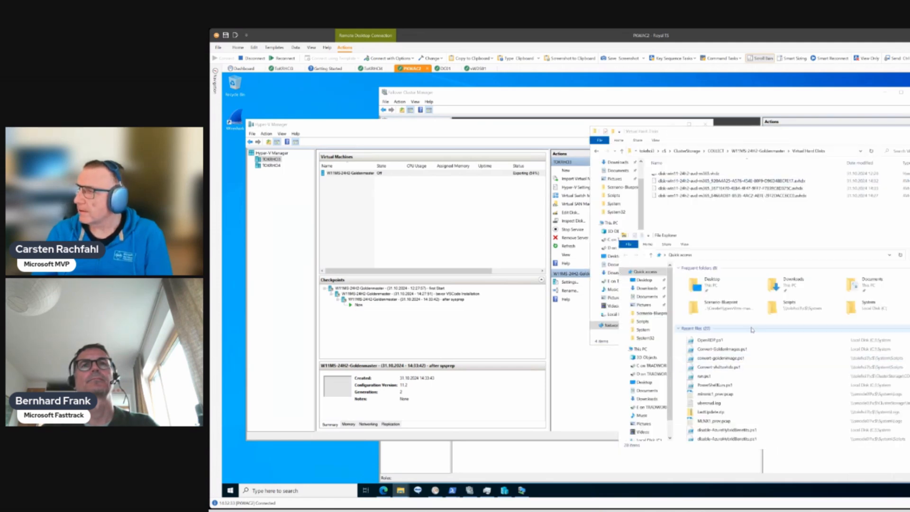
Browse to the c$ share of the Hyper-V host that holds the exported checkpoint in the second File Explorer window
left_click(706, 255)
type("\\\\tokh")
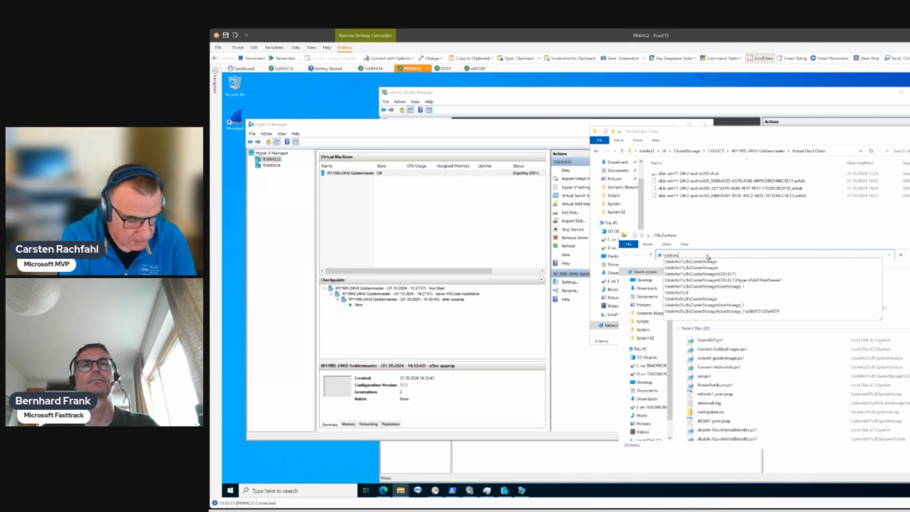
type("ci3\\c$")
key("Return")
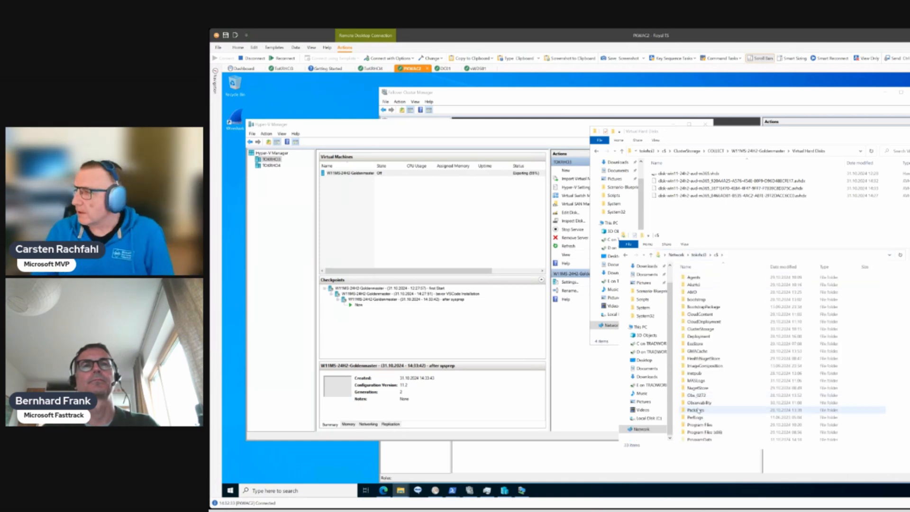
Open System\Images\W11MS-24H2-Goldenmaster\Virtual Hard Disks on the share and examine the exported virtual disk's type, size and date
scroll(696, 416, "down", 2)
double_click(698, 430)
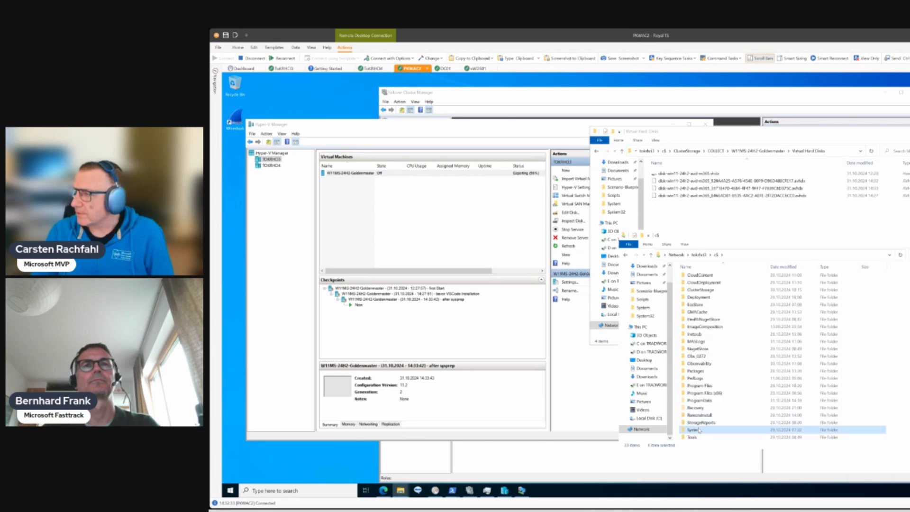
double_click(694, 284)
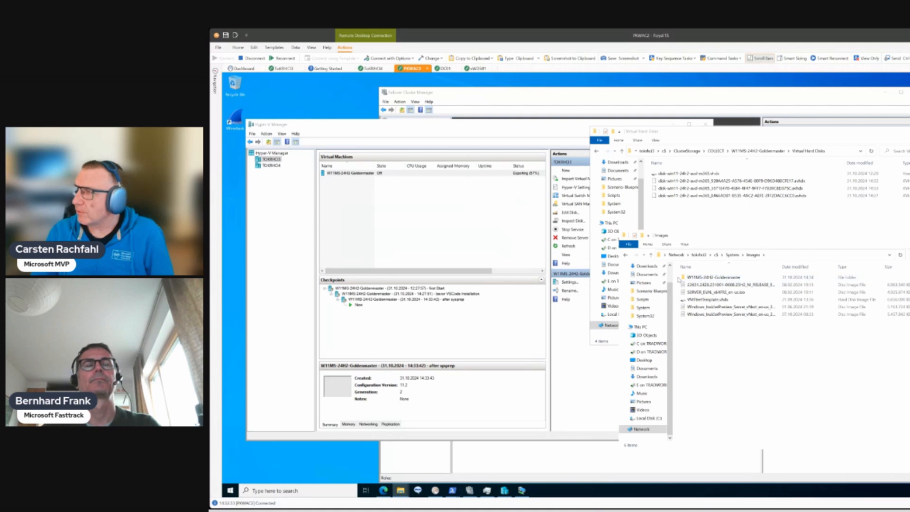
left_click(716, 278)
double_click(716, 280)
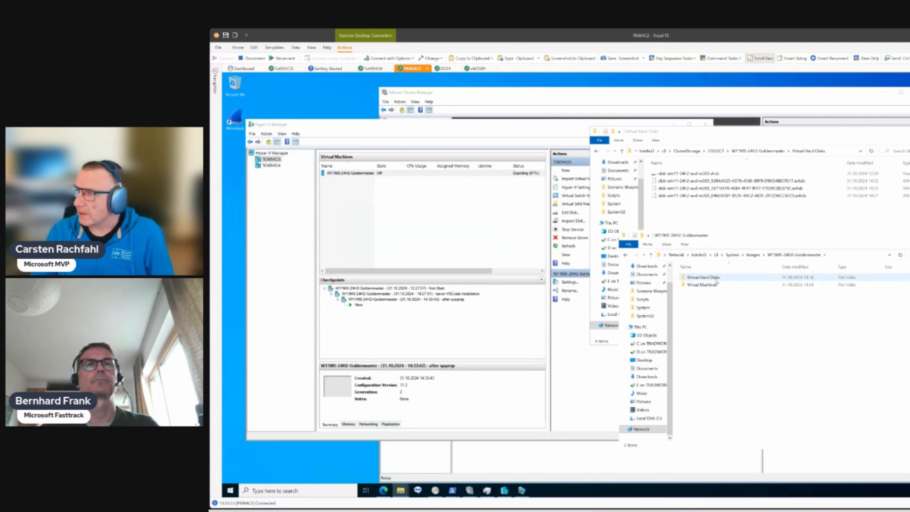
double_click(715, 280)
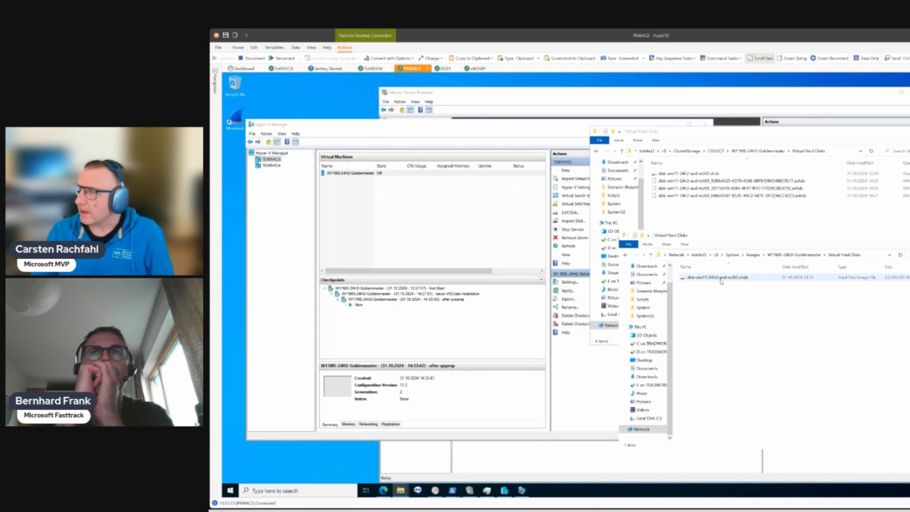
mouse_move(722, 281)
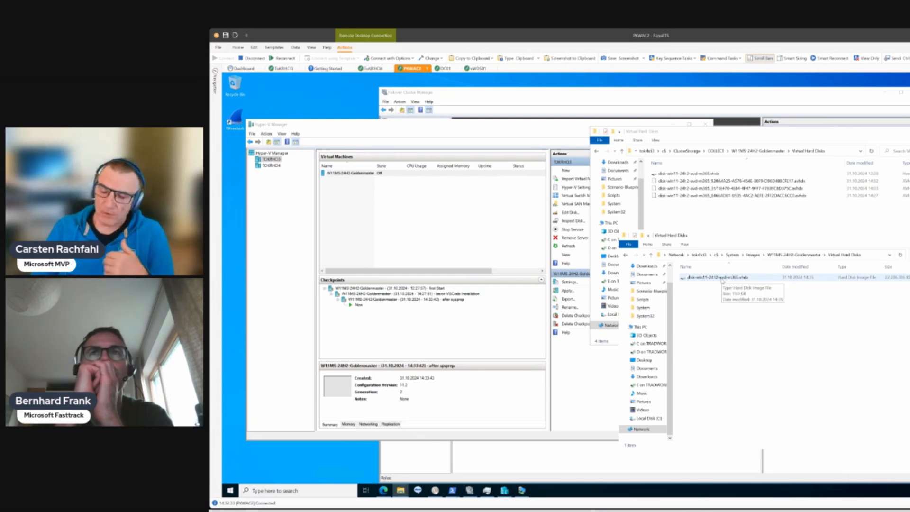